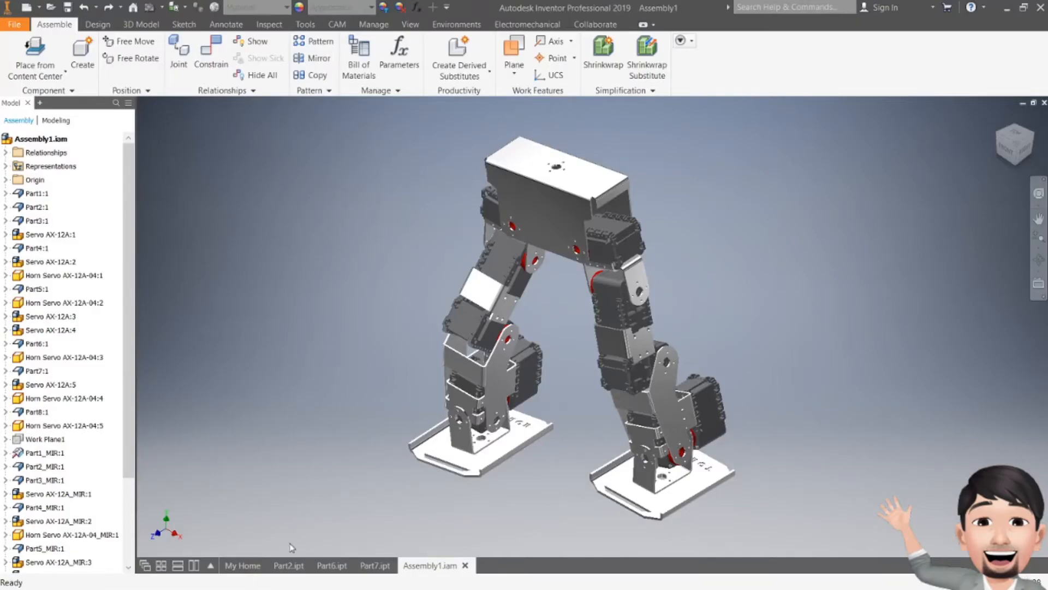
Examine the Part2 bracket and where it is used in the robot leg assembly.
{"action": "left_click", "coordinate": [289, 565]}
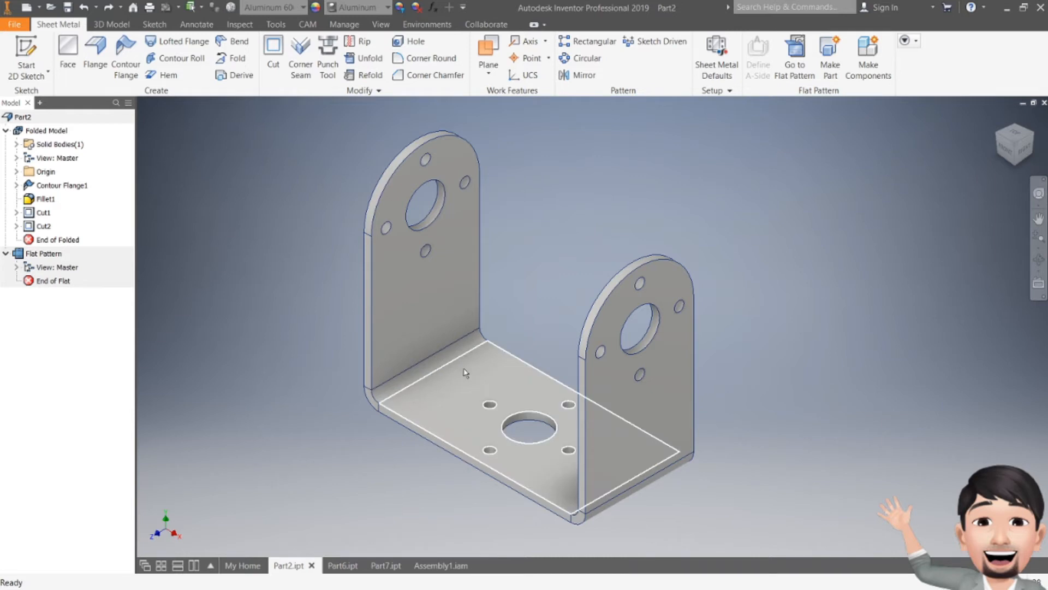
{"action": "left_click", "coordinate": [439, 565]}
{"action": "scroll", "coordinate": [460, 439], "scroll_direction": "up", "scroll_amount": 5}
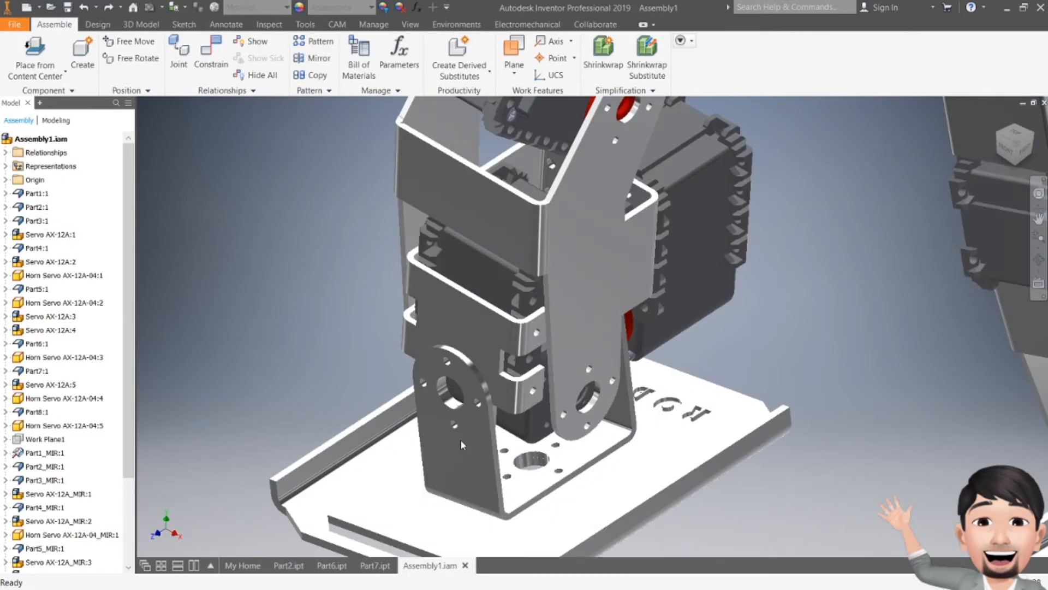
{"action": "scroll", "coordinate": [477, 435], "scroll_direction": "down", "scroll_amount": 5}
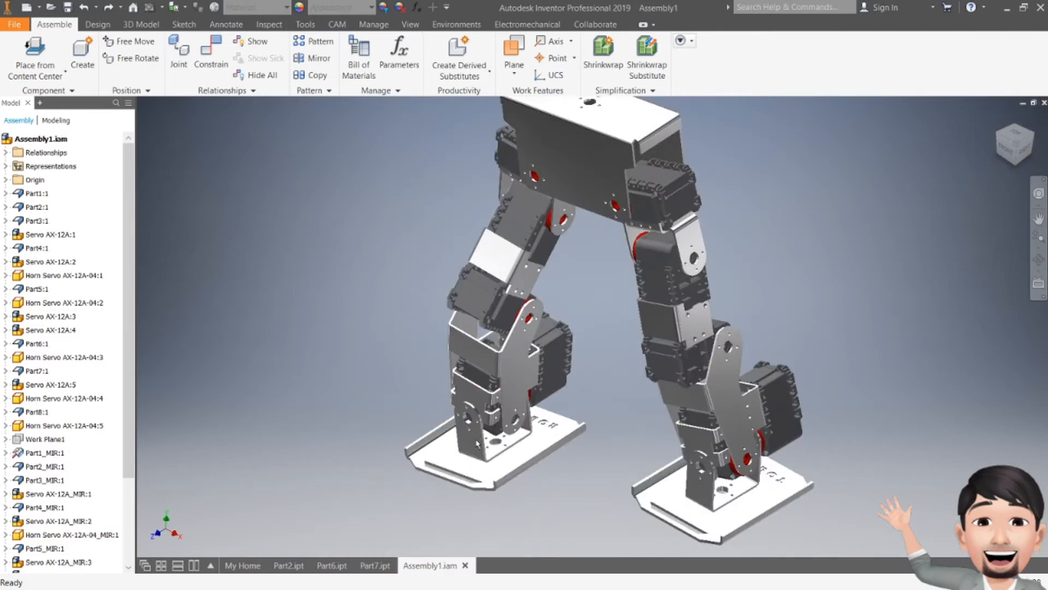
{"action": "middle_click_drag", "start_coordinate": [361, 393], "coordinate": [355, 418]}
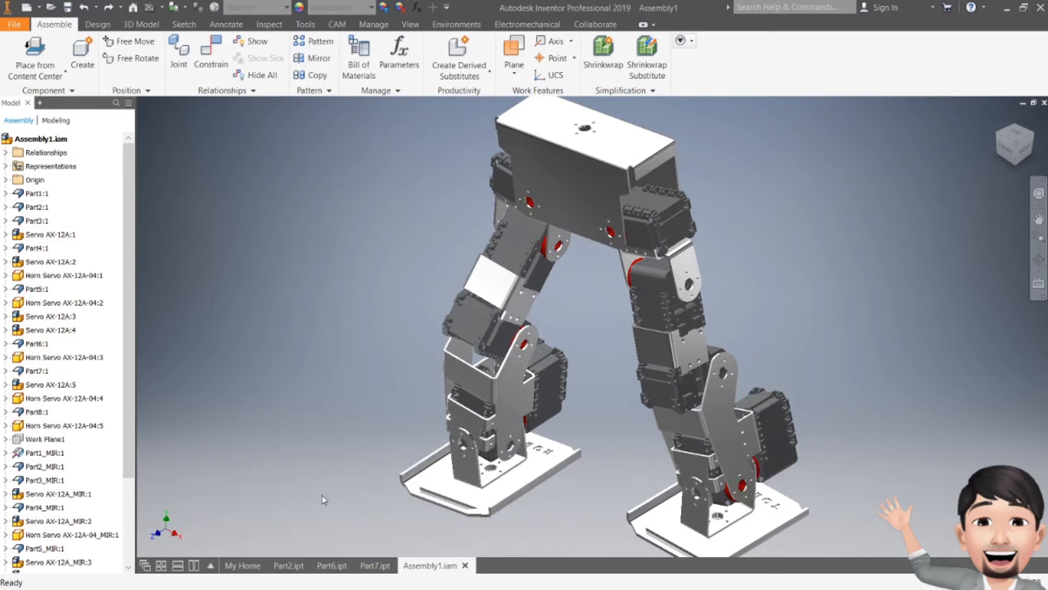
Show the flat pattern of Part2 and create a new drawing document.
{"action": "left_click", "coordinate": [288, 564]}
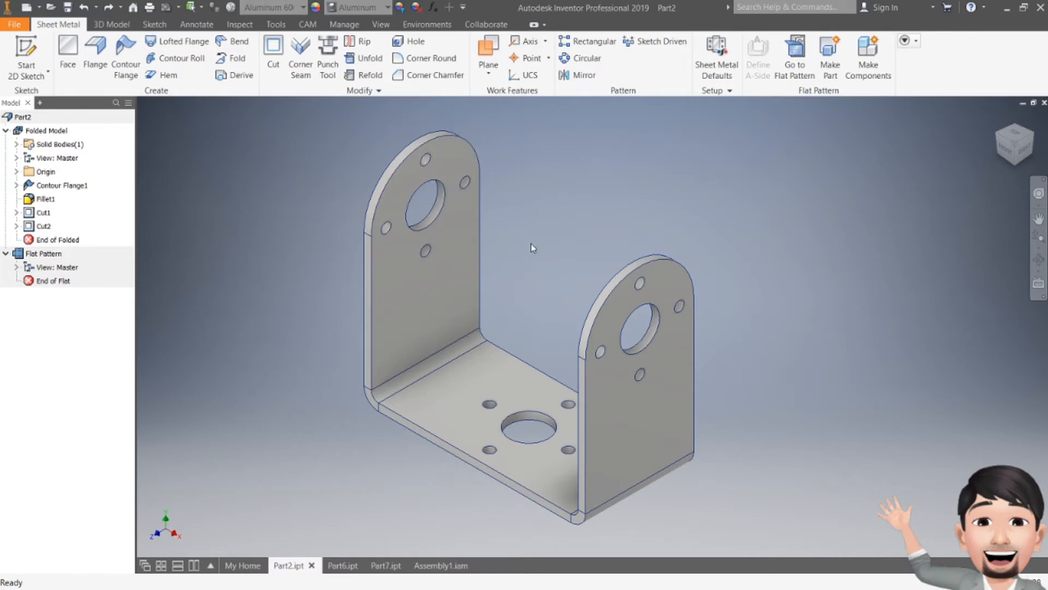
{"action": "left_click", "coordinate": [787, 68]}
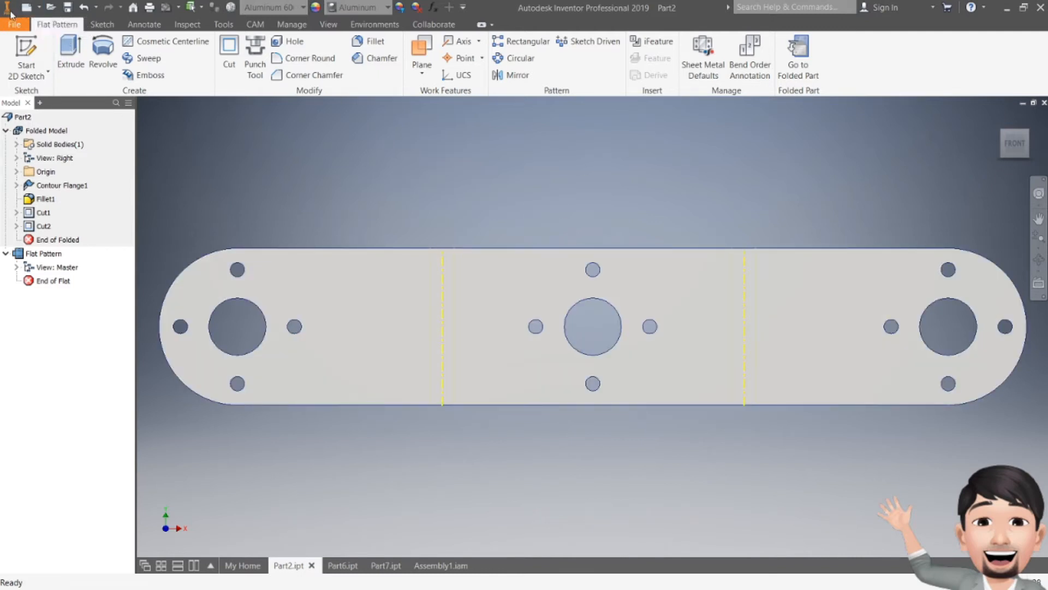
{"action": "left_click", "coordinate": [40, 9]}
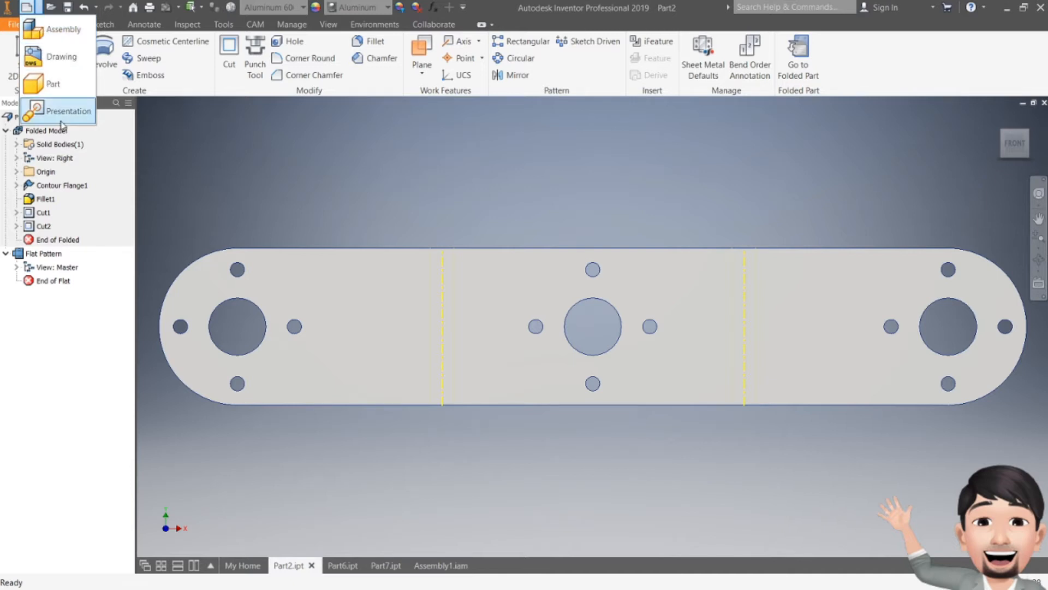
{"action": "left_click", "coordinate": [61, 57]}
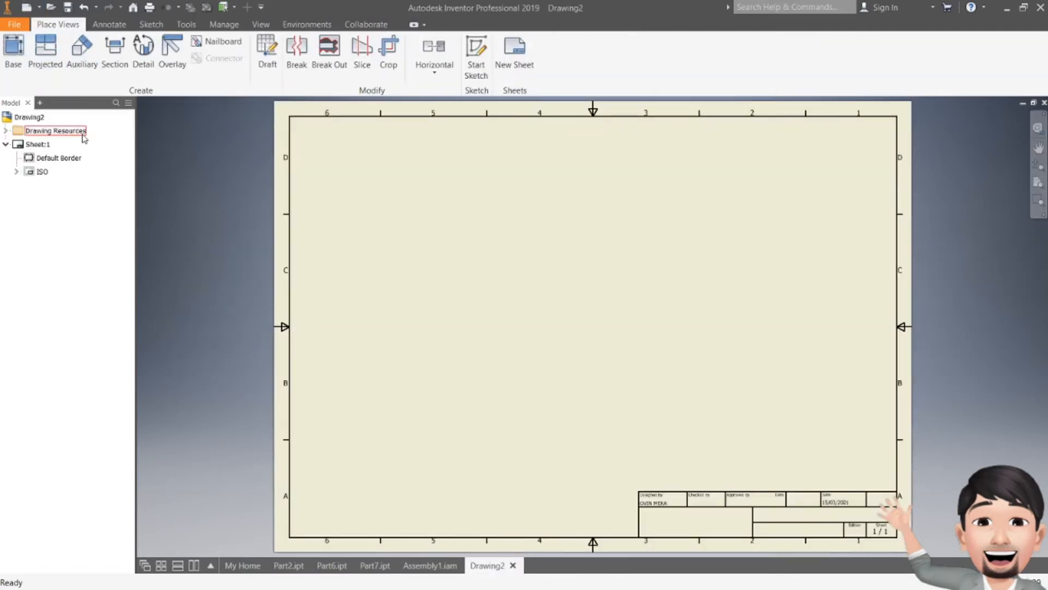
Set the drawing sheet's size to A4, keeping the landscape orientation.
{"action": "right_click", "coordinate": [33, 144]}
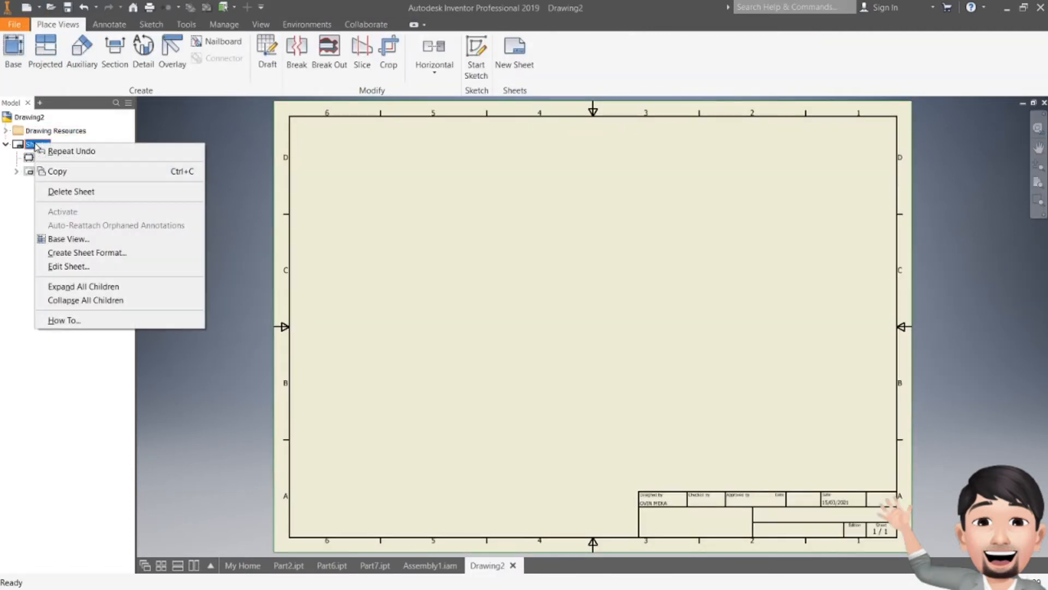
{"action": "left_click", "coordinate": [76, 266]}
{"action": "left_click", "coordinate": [214, 242]}
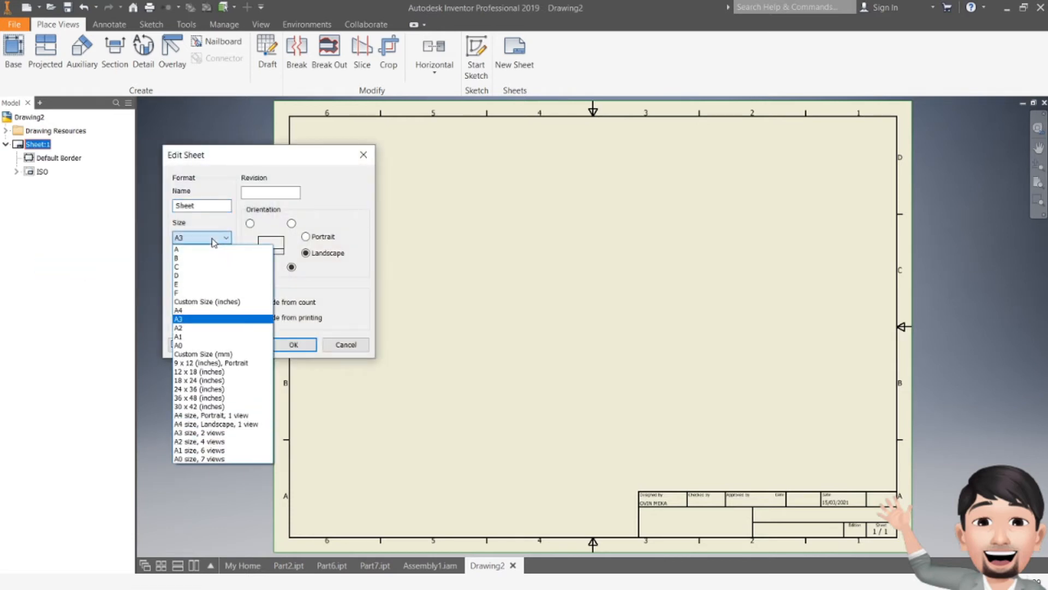
{"action": "left_click", "coordinate": [197, 311]}
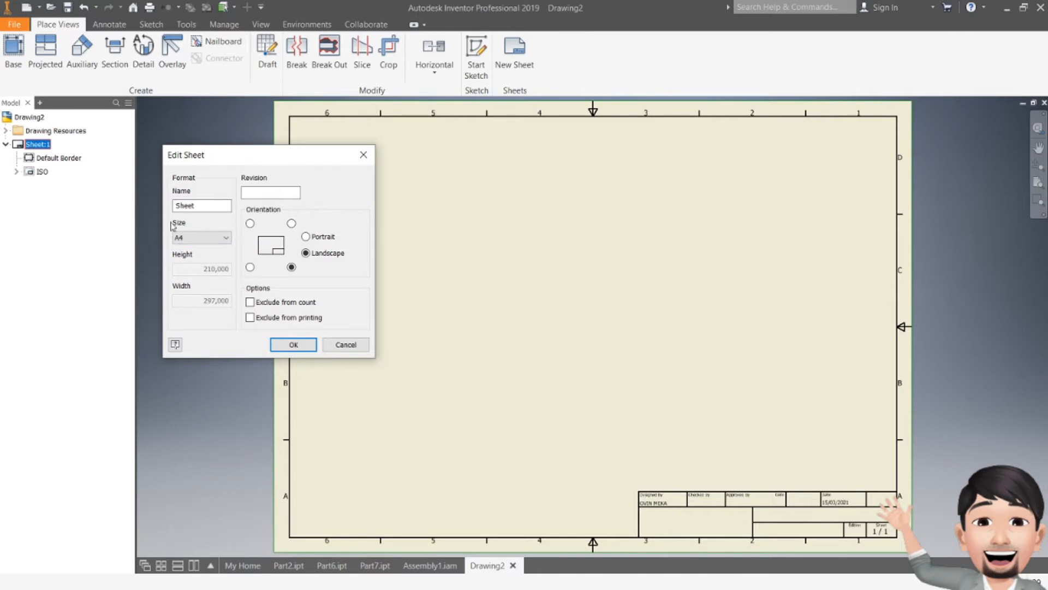
{"action": "left_click", "coordinate": [192, 237]}
{"action": "left_click", "coordinate": [192, 237]}
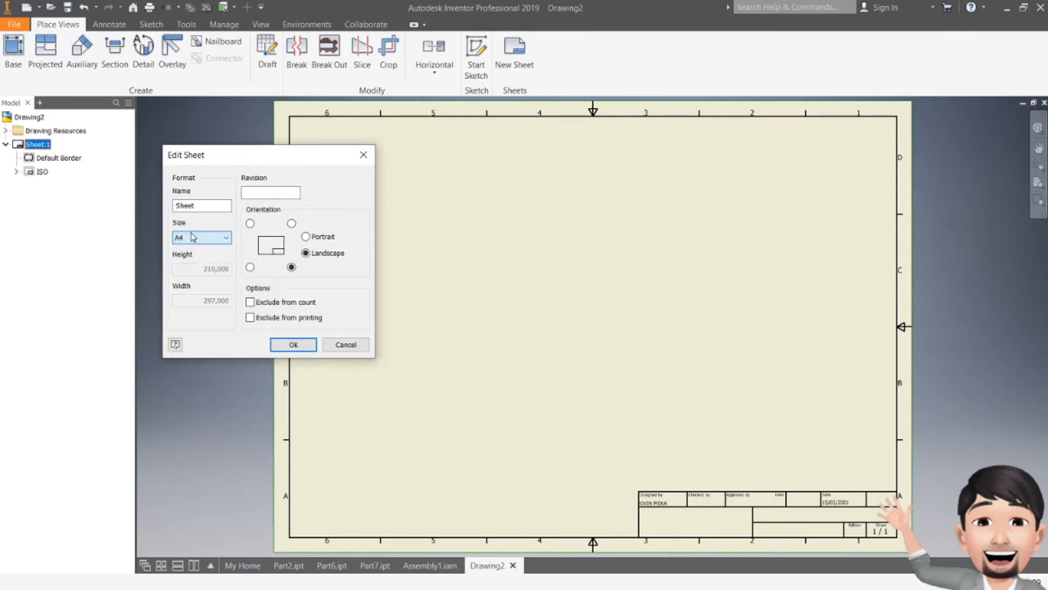
{"action": "left_click", "coordinate": [277, 347]}
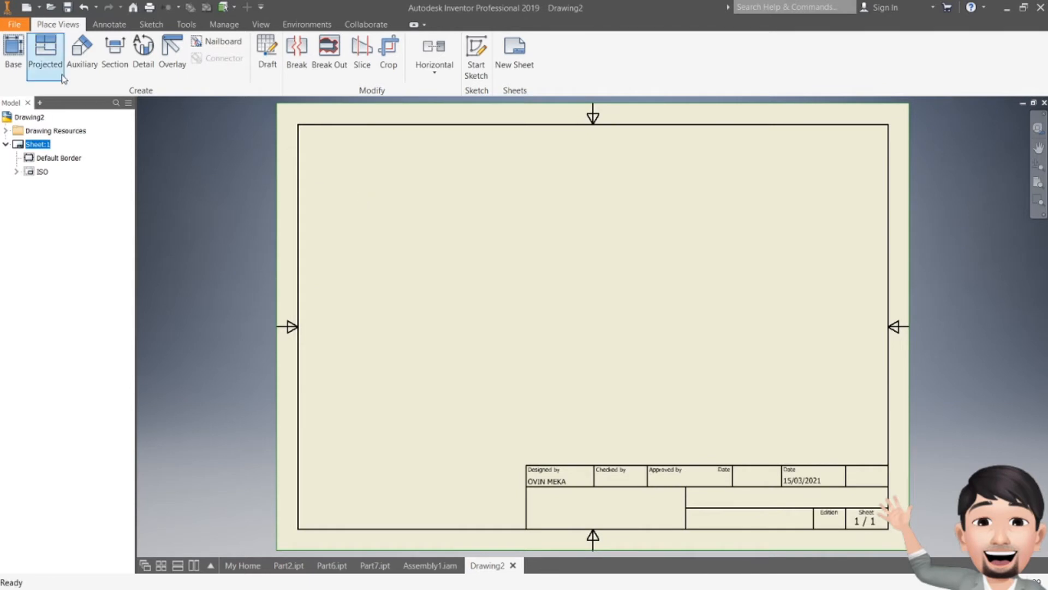
Place a base view of Part2's flat pattern on the sheet at 1:1 scale.
{"action": "left_click", "coordinate": [14, 55]}
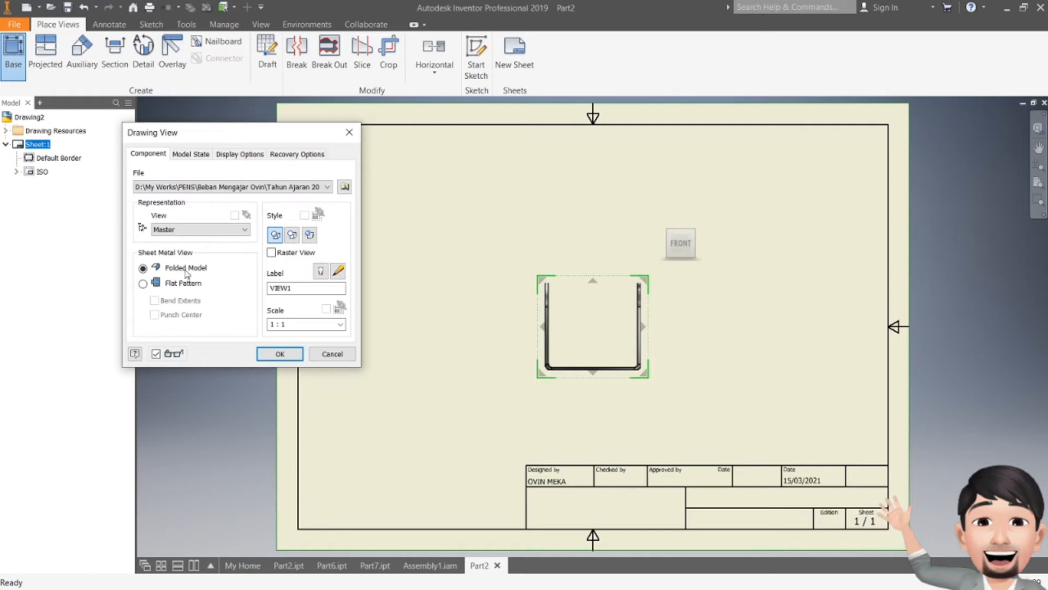
{"action": "left_click", "coordinate": [143, 284]}
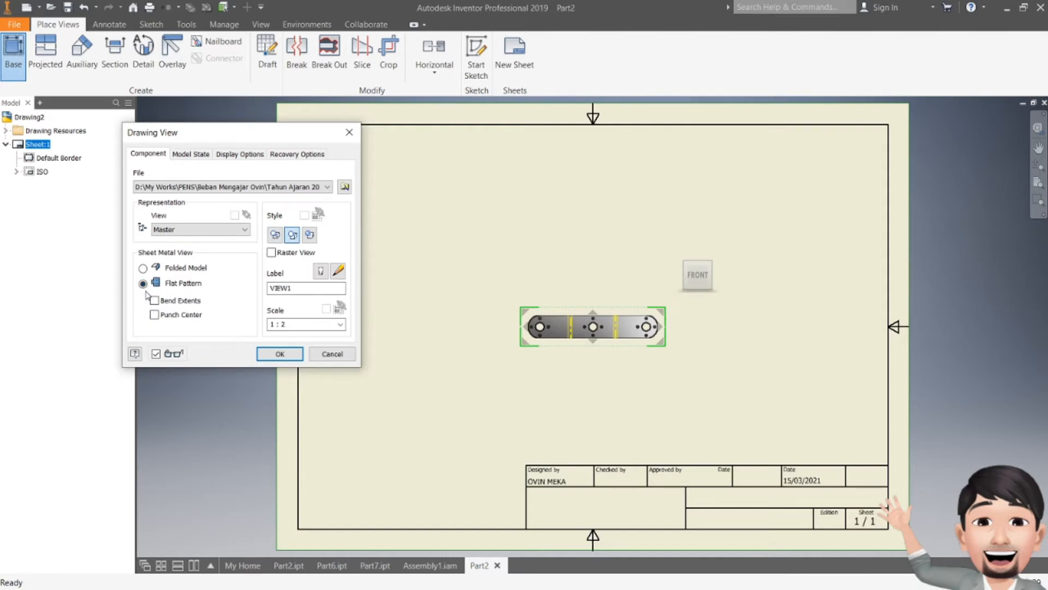
{"action": "left_click", "coordinate": [143, 268]}
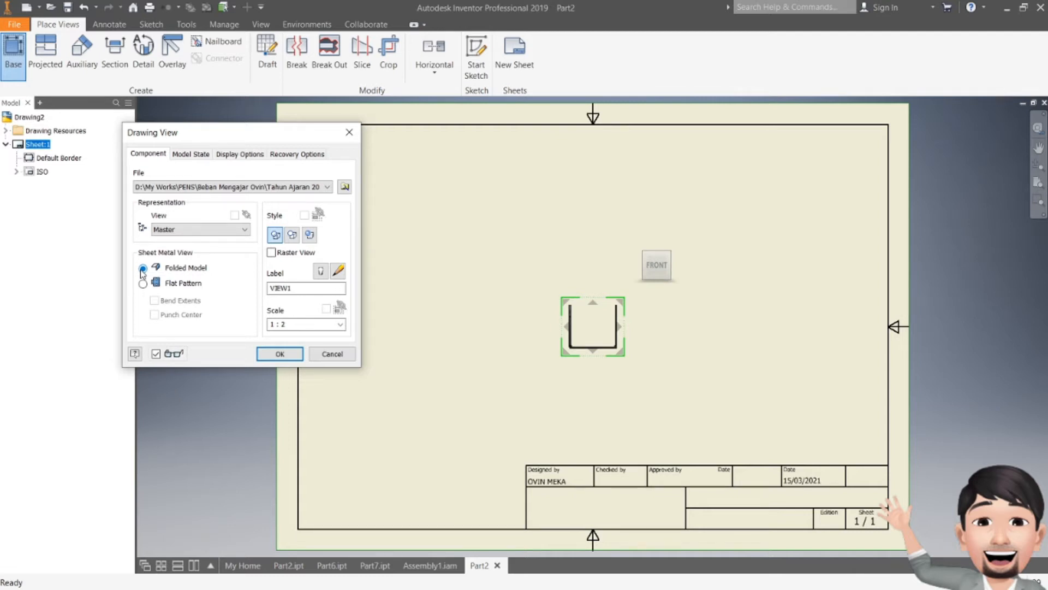
{"action": "left_click", "coordinate": [143, 283]}
{"action": "double_click", "coordinate": [293, 325]}
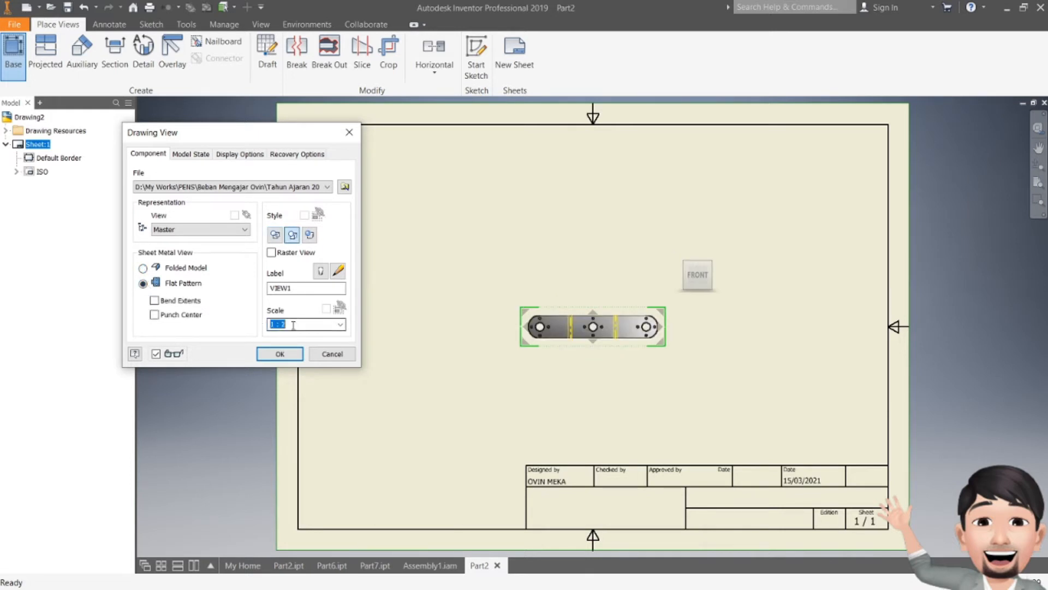
{"action": "type", "text": "1"}
{"action": "left_click", "coordinate": [280, 354]}
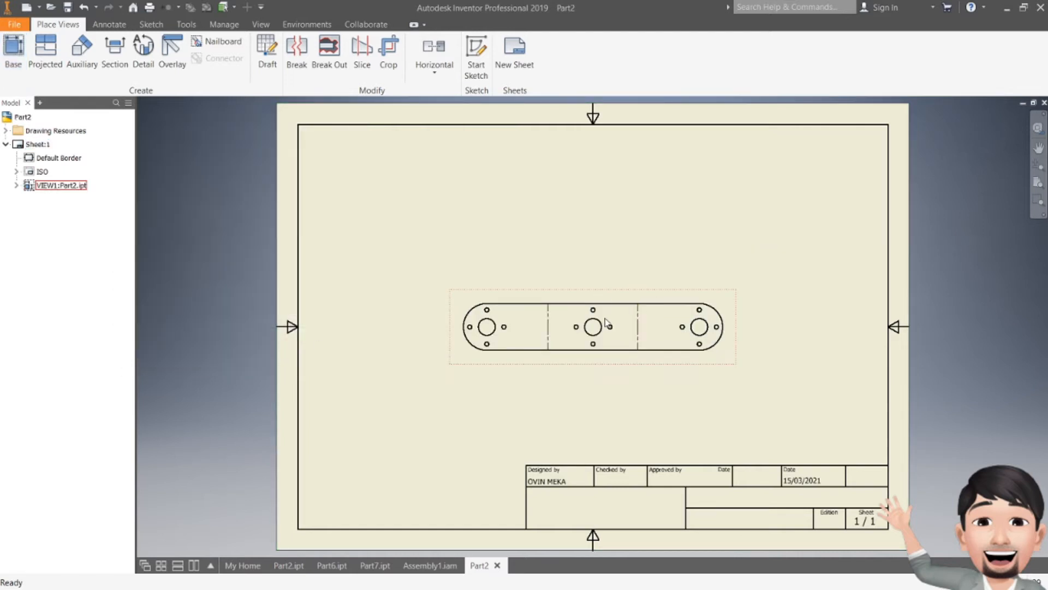
Move the flat-pattern view into the upper-left corner area of the drawing sheet.
{"action": "scroll", "coordinate": [605, 319], "scroll_direction": "down", "scroll_amount": 3}
{"action": "left_click_drag", "start_coordinate": [604, 276], "coordinate": [599, 181]}
{"action": "scroll", "coordinate": [600, 181], "scroll_direction": "up", "scroll_amount": 2}
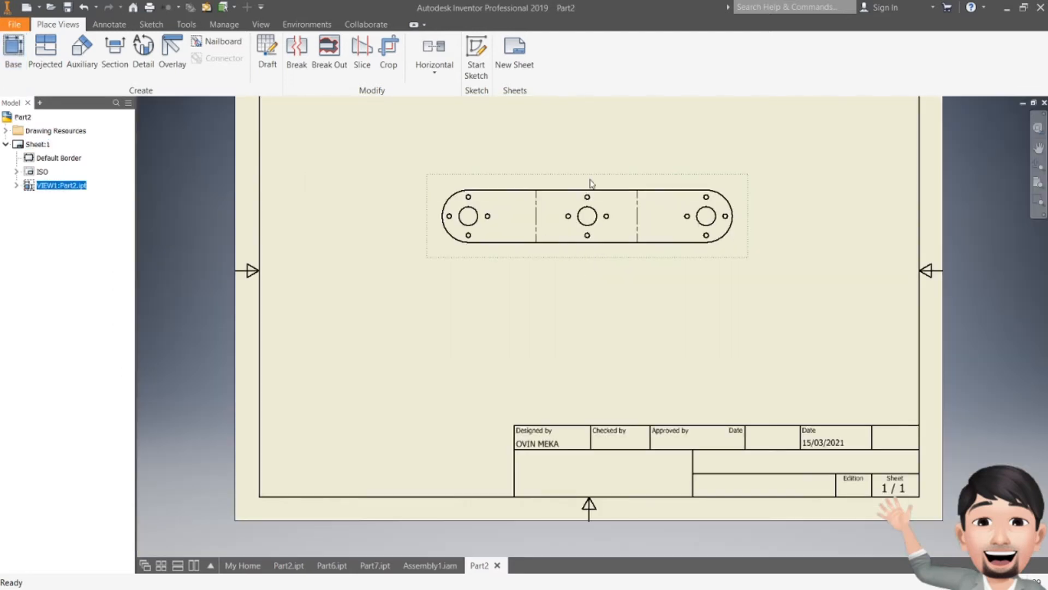
{"action": "middle_click_drag", "start_coordinate": [562, 171], "coordinate": [566, 263]}
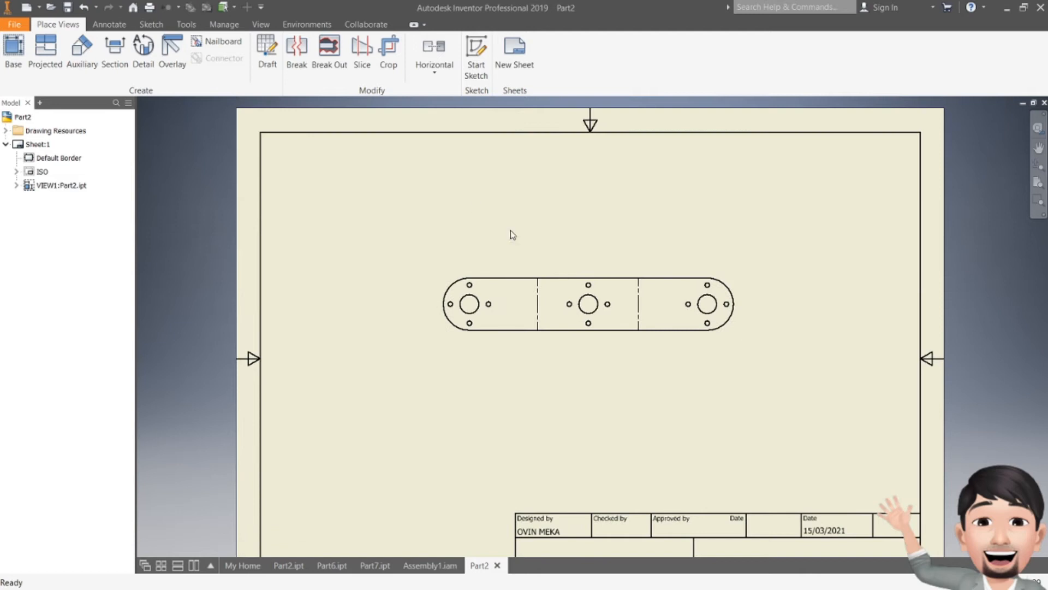
{"action": "left_click_drag", "start_coordinate": [538, 267], "coordinate": [418, 175]}
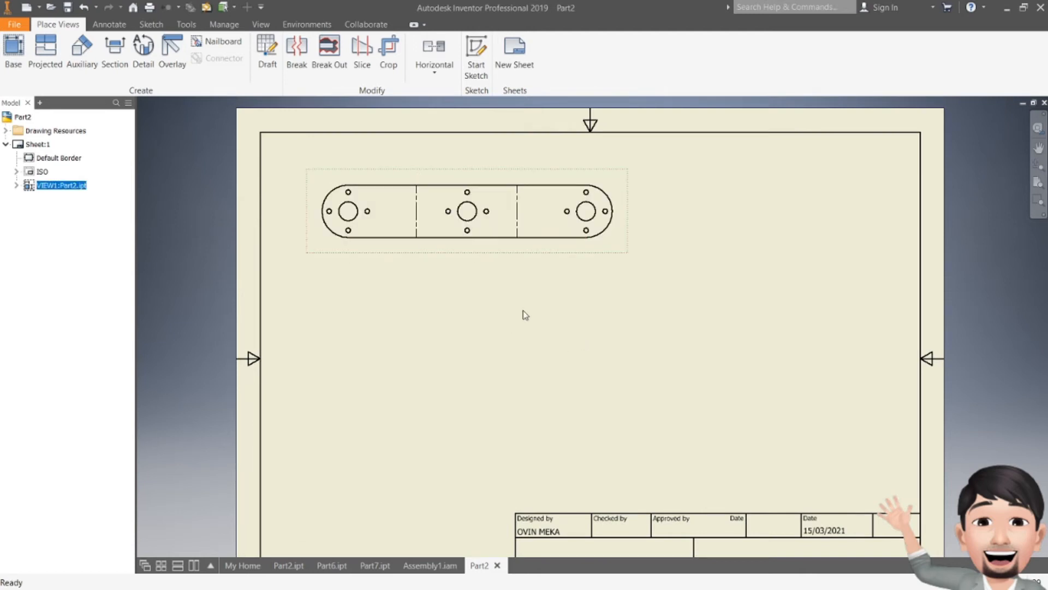
Copy the placed flat-pattern view to the clipboard.
{"action": "right_click", "coordinate": [514, 257]}
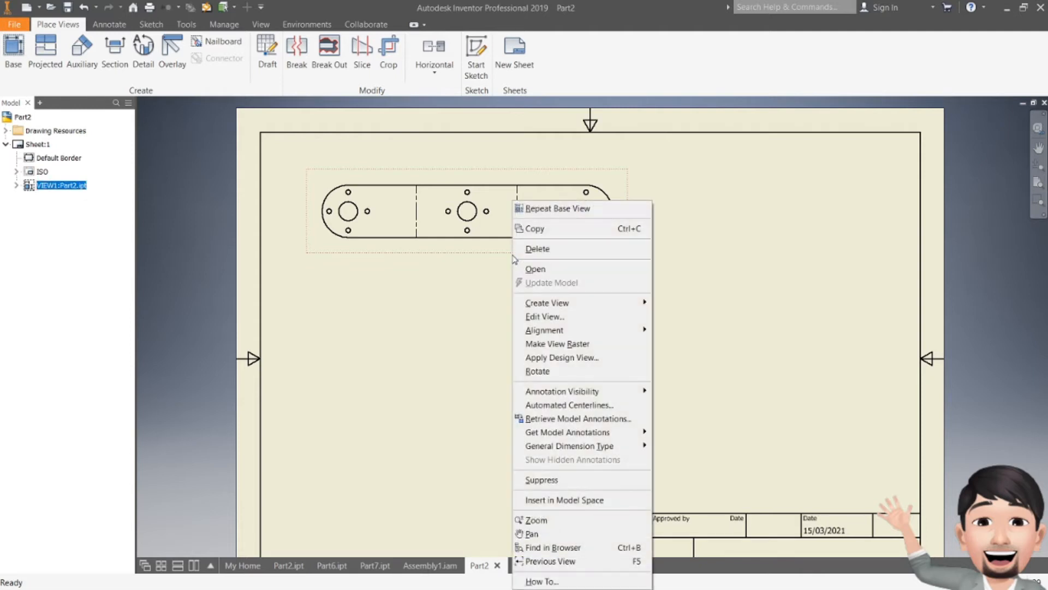
{"action": "left_click", "coordinate": [532, 230]}
{"action": "left_click", "coordinate": [438, 315]}
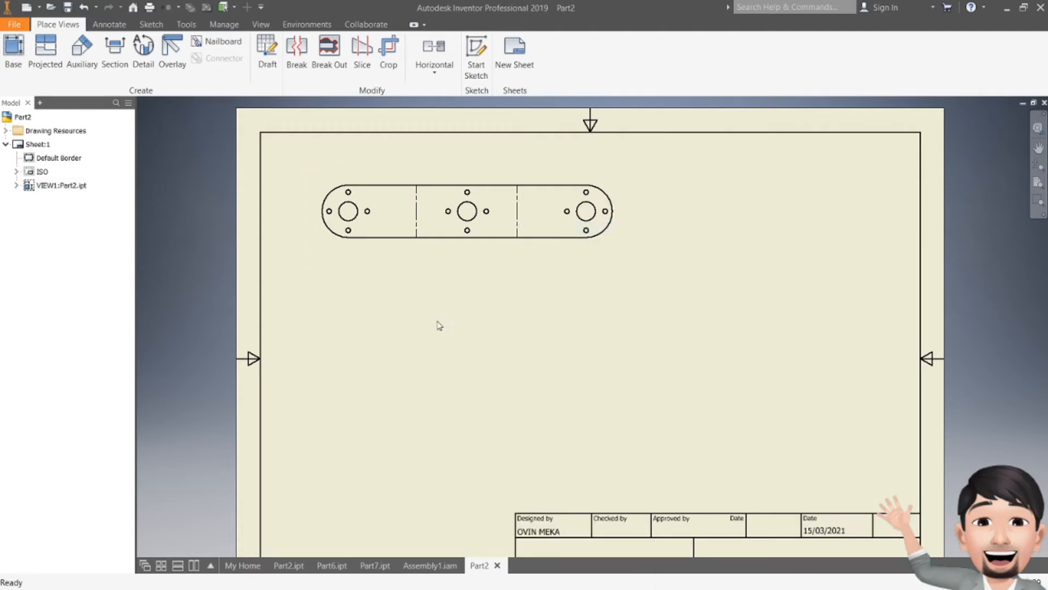
Place a second base view of Part2's flat pattern at 1:1 scale directly below the first one.
{"action": "left_click", "coordinate": [13, 55]}
{"action": "left_click", "coordinate": [142, 283]}
{"action": "left_click", "coordinate": [295, 323]}
{"action": "double_click", "coordinate": [295, 322]}
{"action": "type", "text": "1 : 1"}
{"action": "left_click", "coordinate": [280, 354]}
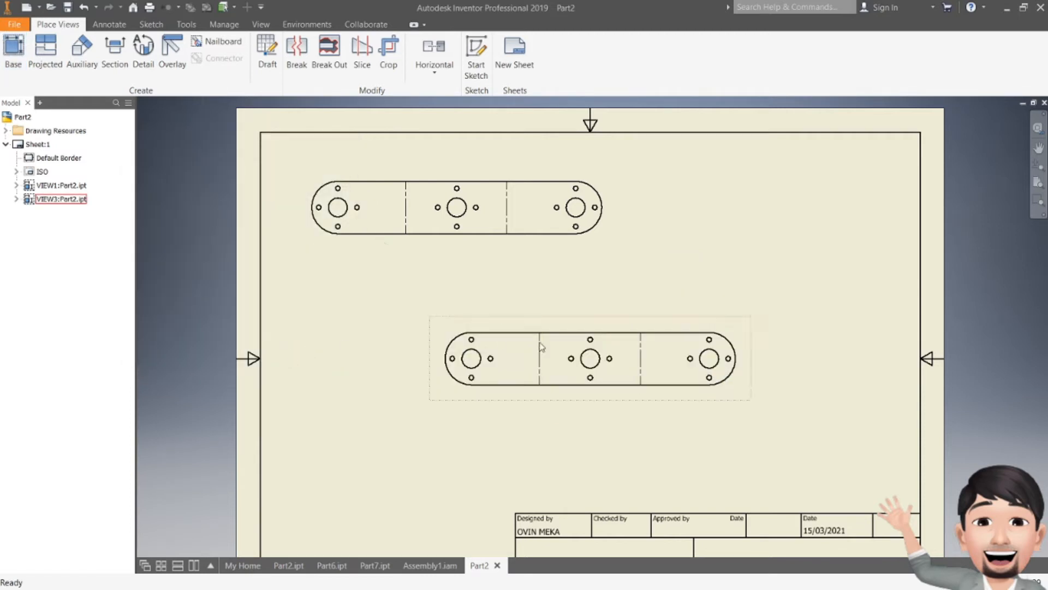
{"action": "left_click_drag", "start_coordinate": [460, 288], "coordinate": [447, 263]}
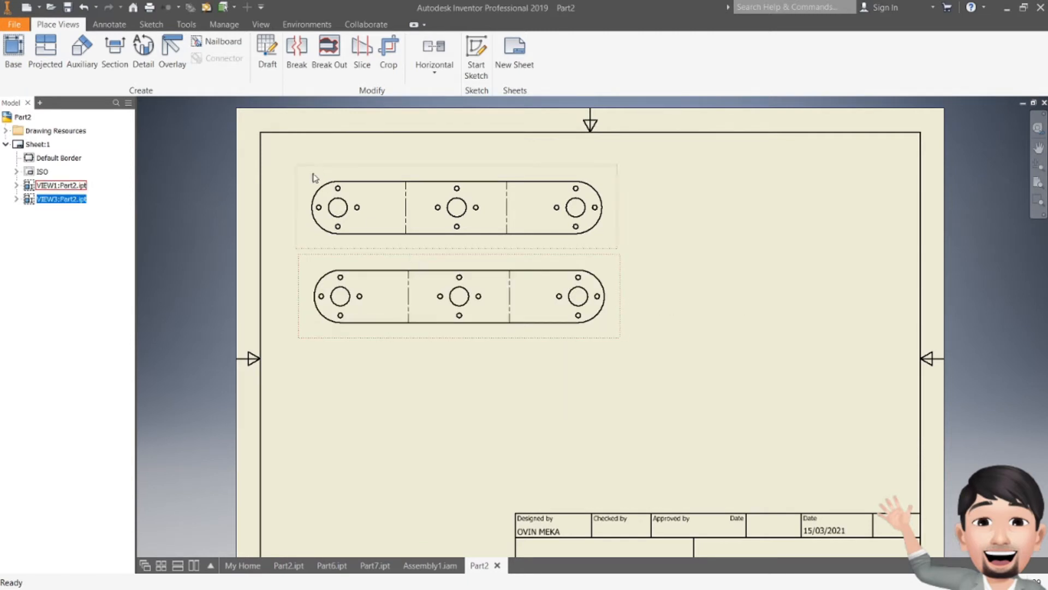
Paste the copied flat-pattern view and position it as a third row below the second view.
{"action": "left_click_drag", "start_coordinate": [273, 143], "coordinate": [621, 359]}
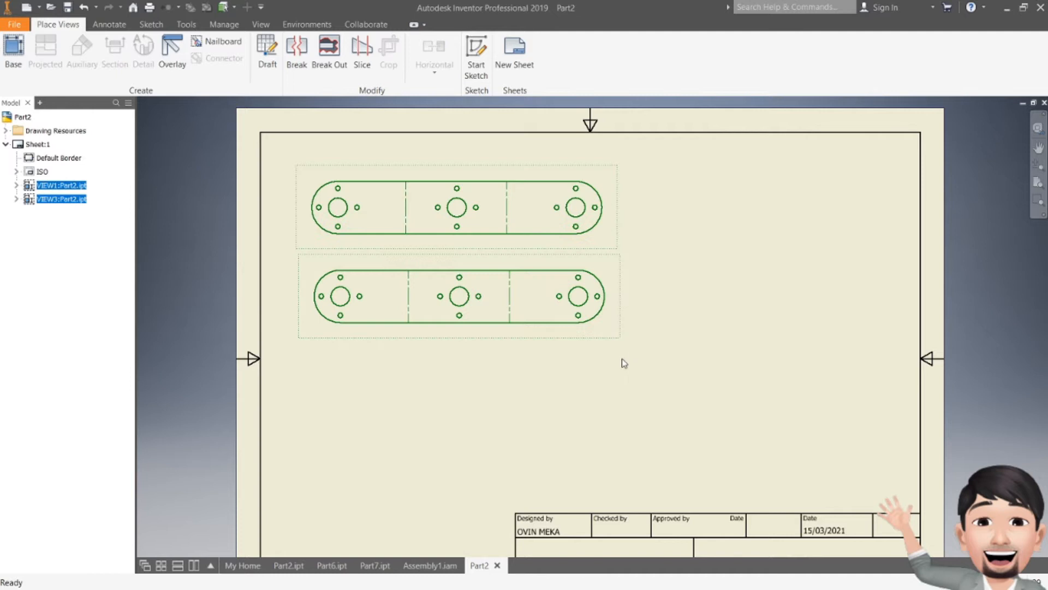
{"action": "right_click", "coordinate": [480, 400]}
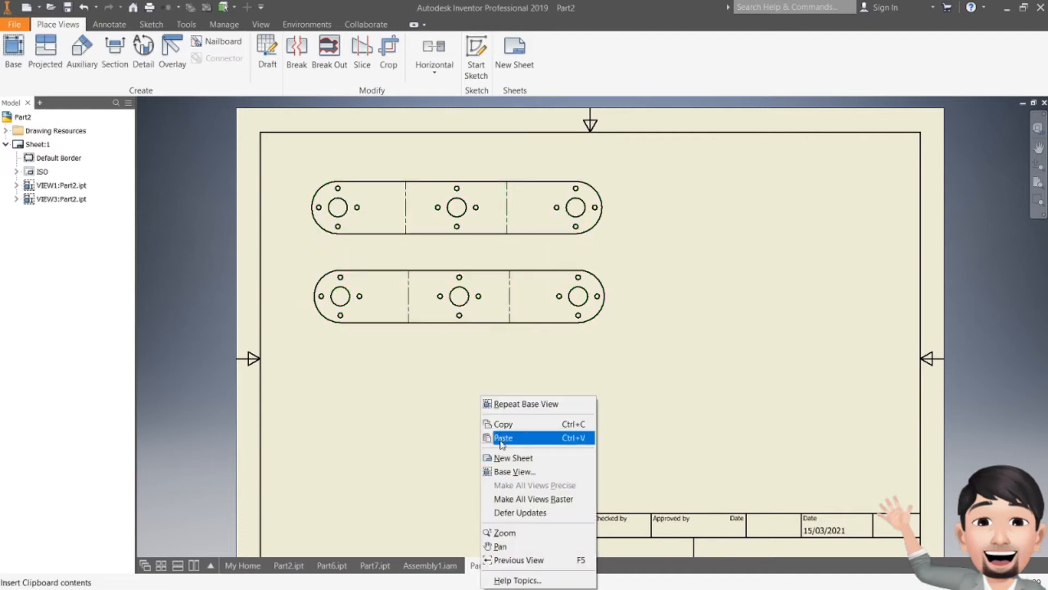
{"action": "left_click", "coordinate": [501, 438]}
{"action": "left_click_drag", "start_coordinate": [615, 358], "coordinate": [564, 351]}
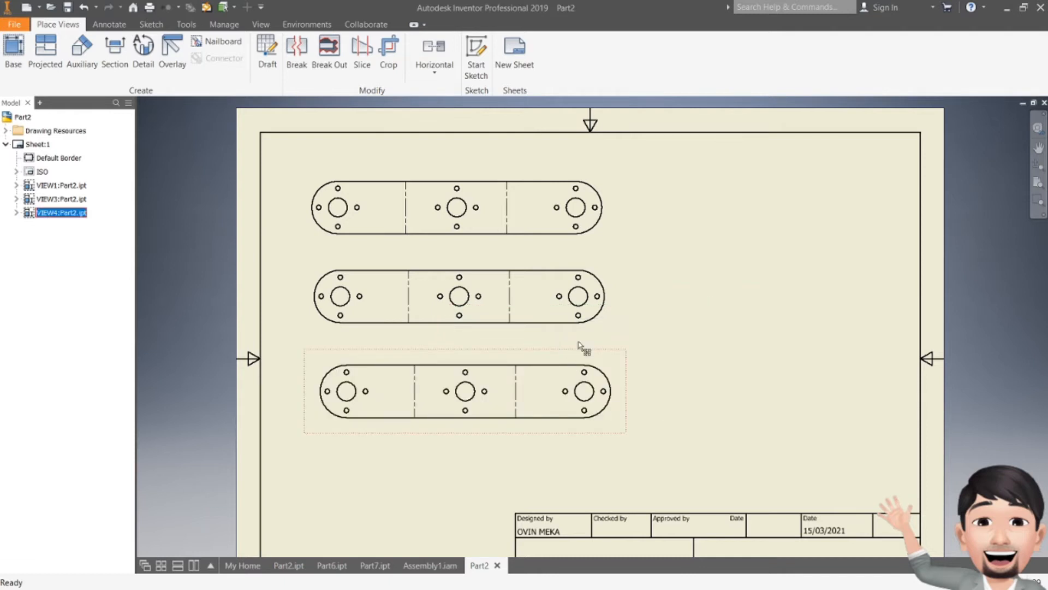
{"action": "left_click", "coordinate": [732, 265]}
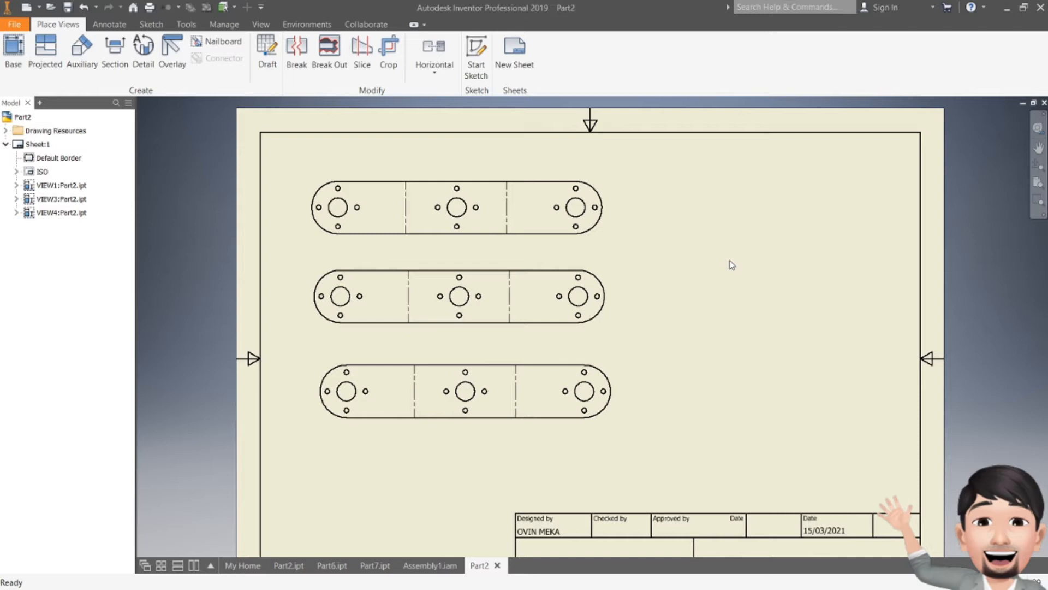
Paste another copy of the flat-pattern view and position it as a fourth row, just above the title block.
{"action": "right_click", "coordinate": [722, 257]}
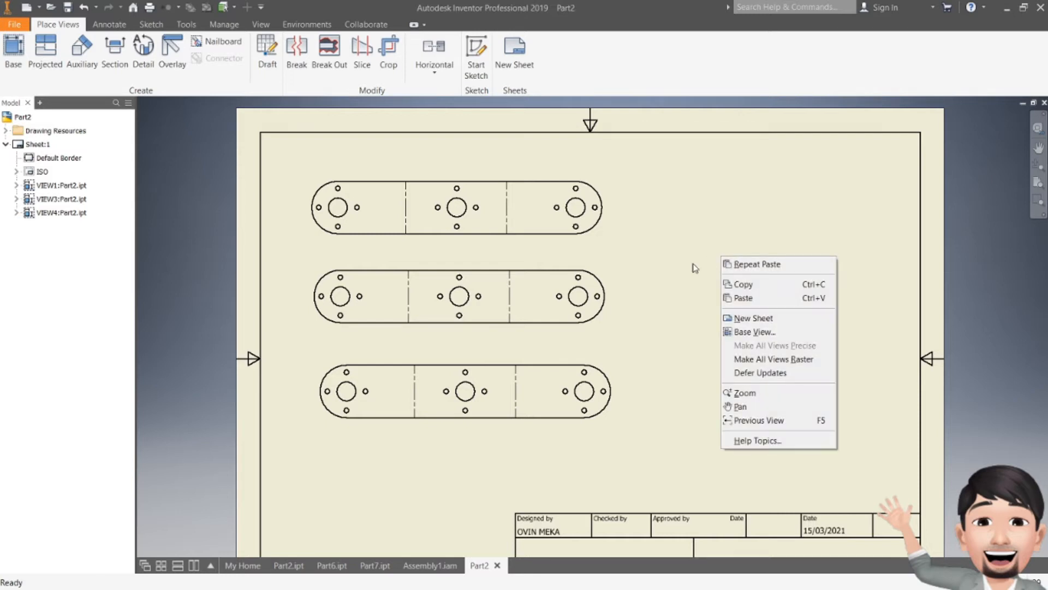
{"action": "left_click", "coordinate": [730, 298]}
{"action": "left_click_drag", "start_coordinate": [730, 218], "coordinate": [480, 426]}
{"action": "left_click", "coordinate": [754, 379]}
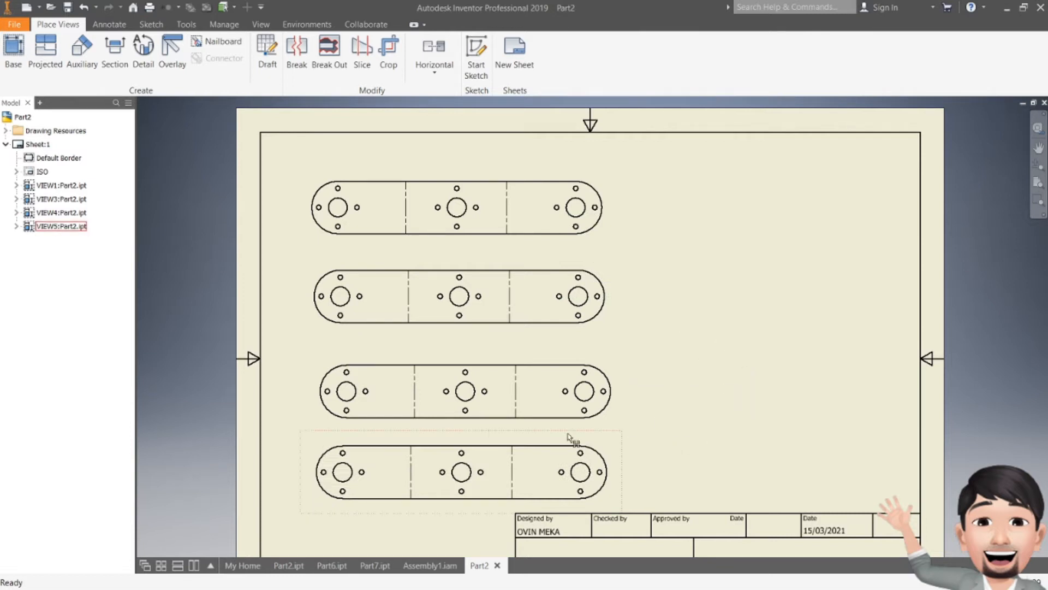
Paste a fifth flat-pattern view, rotated 90 degrees to stand vertically, and place it beside the four horizontal views.
{"action": "right_click", "coordinate": [784, 263]}
{"action": "left_click", "coordinate": [819, 303]}
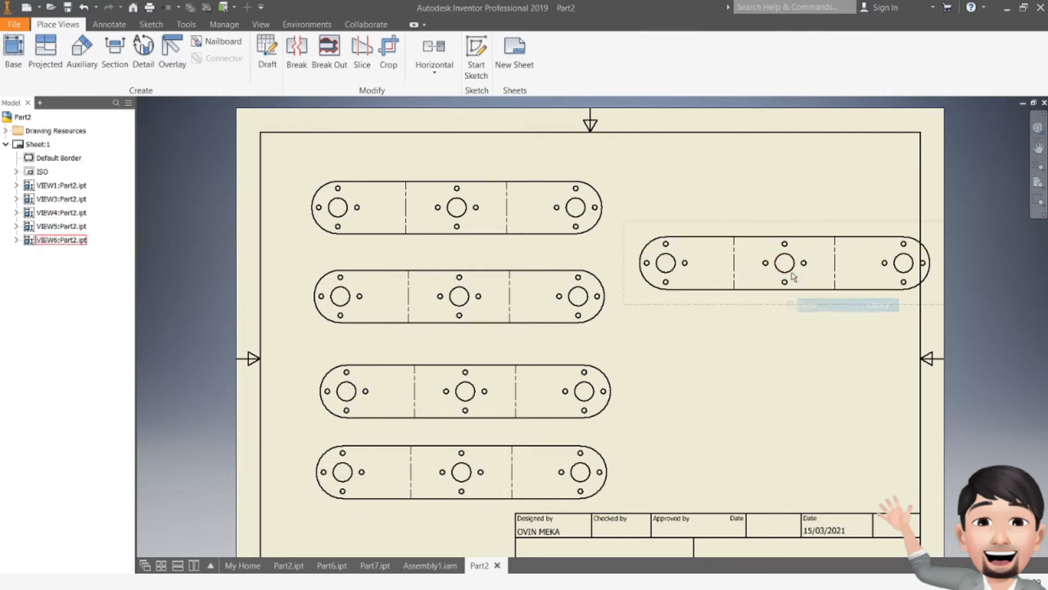
{"action": "double_click", "coordinate": [799, 232]}
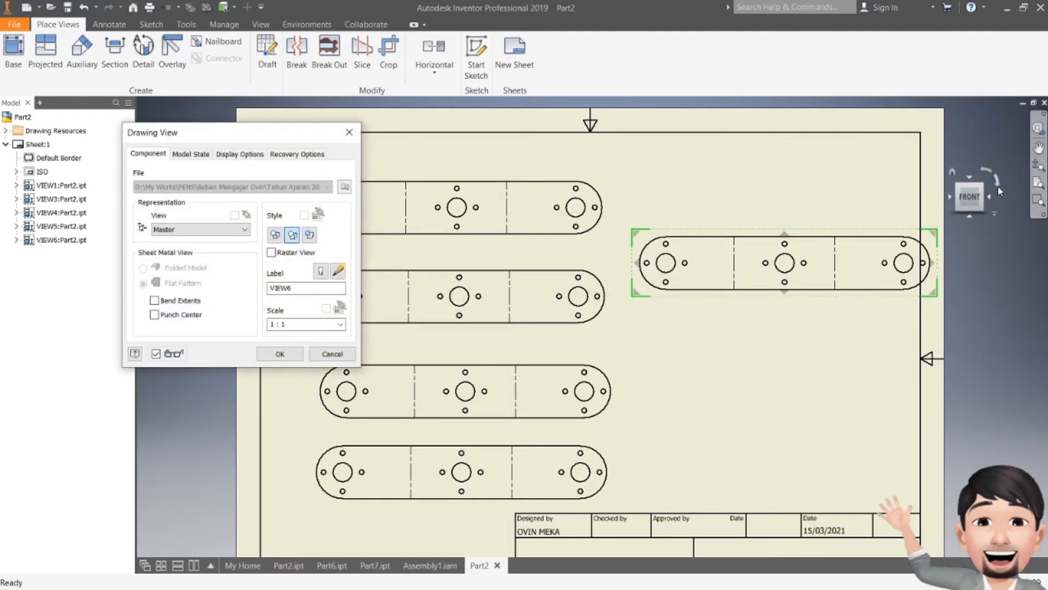
{"action": "left_click", "coordinate": [998, 186]}
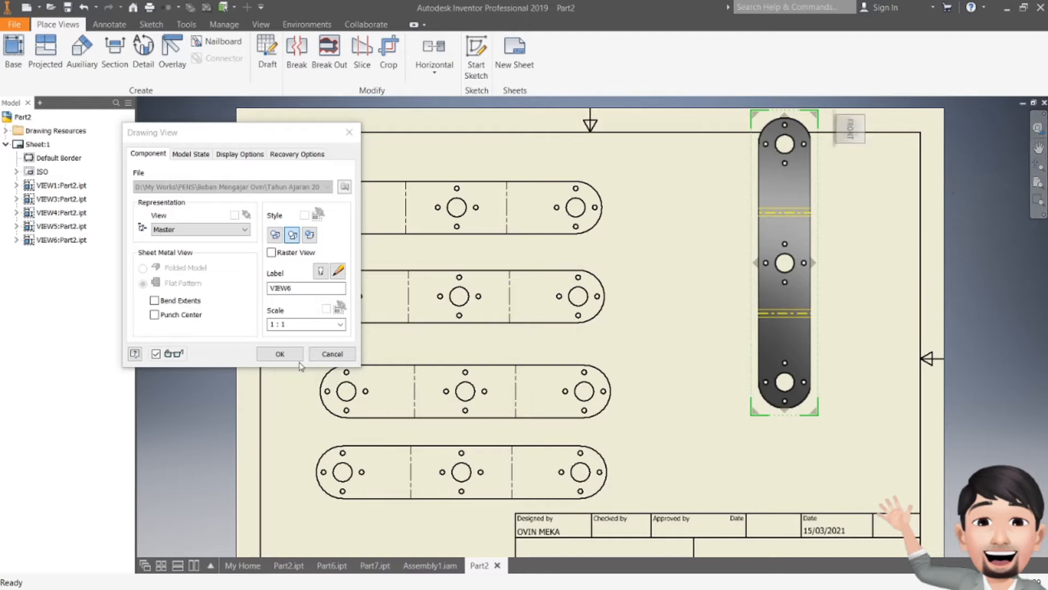
{"action": "left_click", "coordinate": [295, 355]}
{"action": "mouse_move", "coordinate": [830, 234]}
{"action": "left_mouse_down"}
{"action": "mouse_move", "coordinate": [735, 289]}
{"action": "mouse_move", "coordinate": [715, 285]}
{"action": "left_mouse_up"}
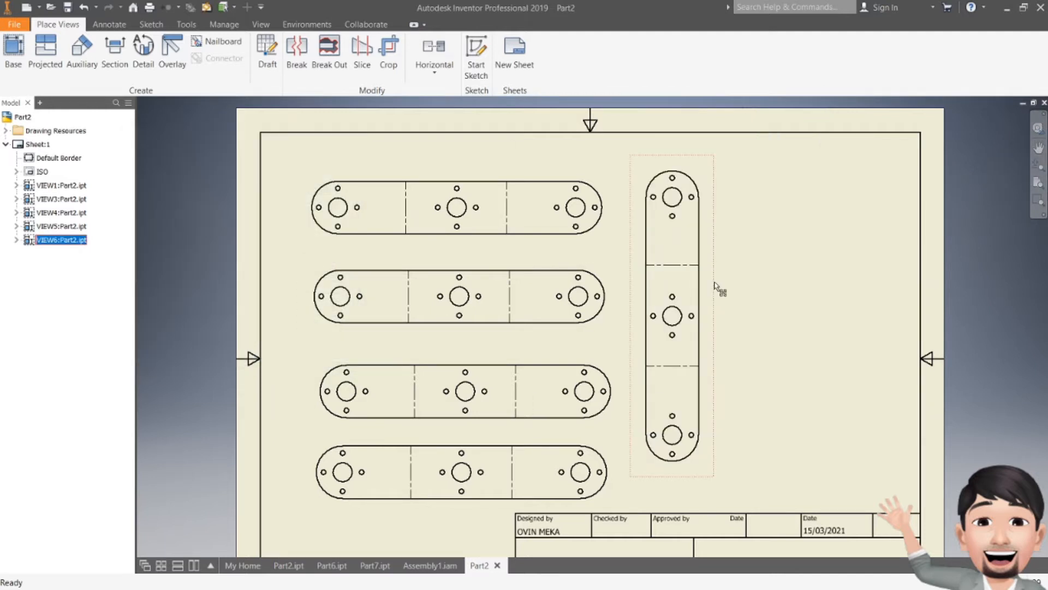
Copy the vertical flat-pattern view and paste it as a second vertical view close beside the first, aligned in height.
{"action": "right_click", "coordinate": [713, 282]}
{"action": "left_click", "coordinate": [673, 298]}
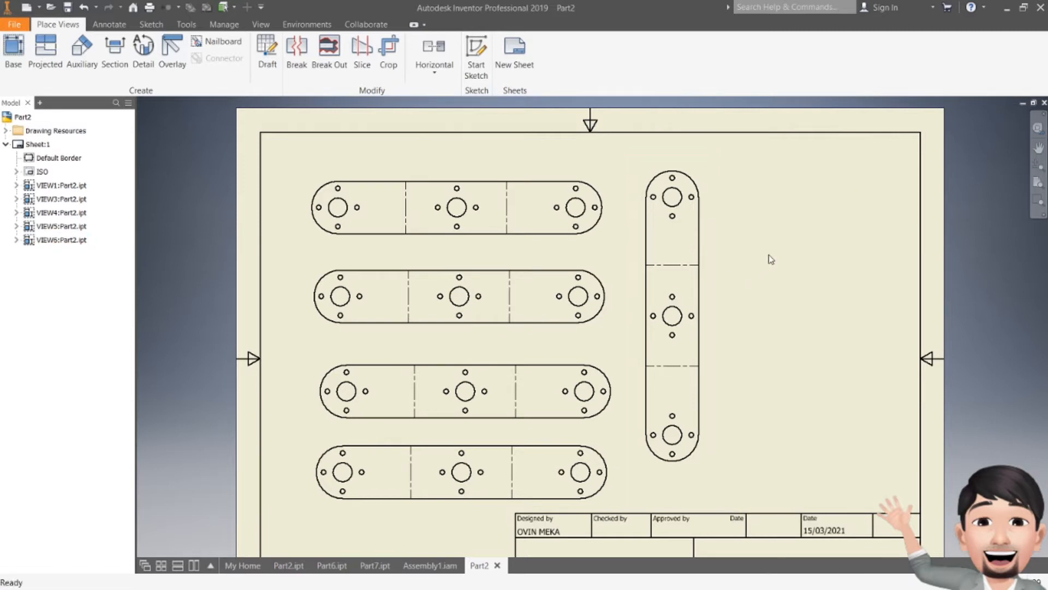
{"action": "mouse_move", "coordinate": [610, 143]}
{"action": "left_mouse_down"}
{"action": "mouse_move", "coordinate": [749, 438]}
{"action": "mouse_move", "coordinate": [751, 475]}
{"action": "left_mouse_up"}
{"action": "left_click", "coordinate": [779, 225]}
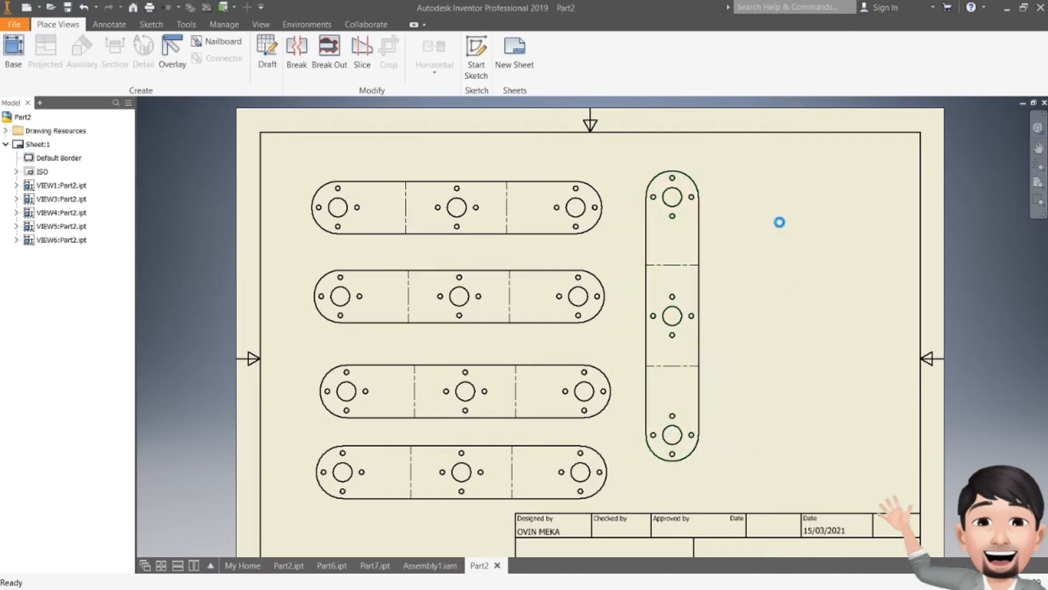
{"action": "right_click", "coordinate": [777, 223]}
{"action": "left_click", "coordinate": [807, 265]}
{"action": "left_click_drag", "start_coordinate": [810, 206], "coordinate": [783, 303]}
Paste a third vertical flat-pattern view and position it level with the other two, beside the sheet's border.
{"action": "right_click", "coordinate": [832, 286]}
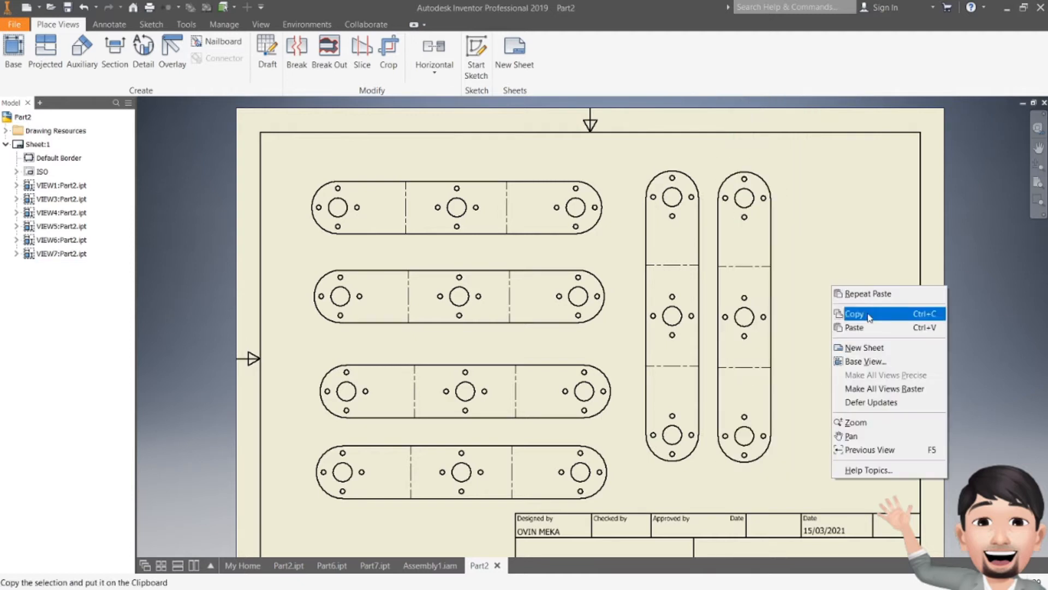
{"action": "left_click", "coordinate": [865, 328]}
{"action": "left_click_drag", "start_coordinate": [863, 218], "coordinate": [871, 283]}
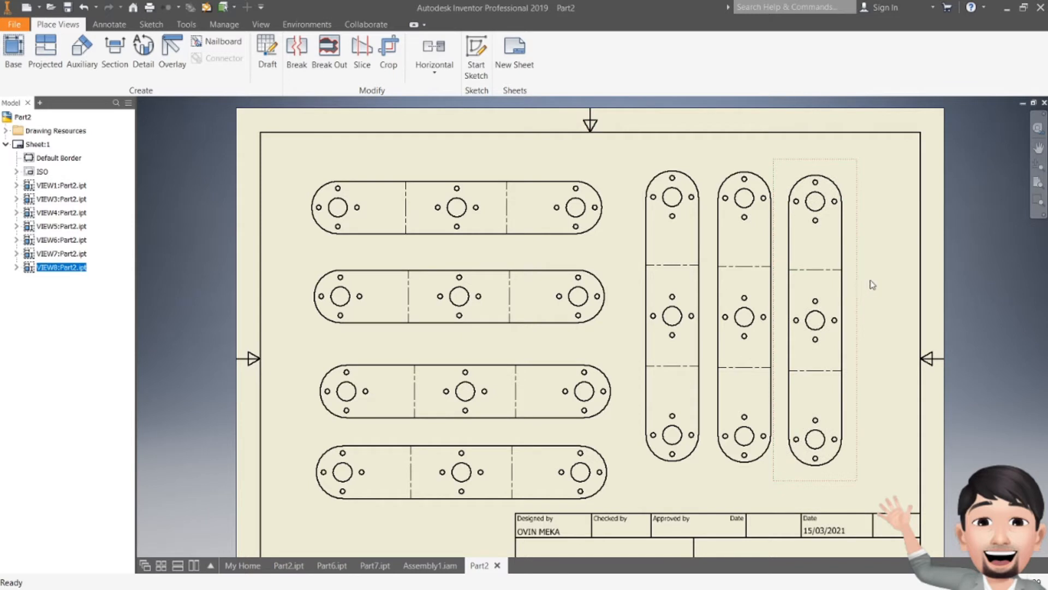
{"action": "right_click", "coordinate": [897, 267]}
{"action": "left_click", "coordinate": [861, 201]}
{"action": "left_click_drag", "start_coordinate": [855, 204], "coordinate": [865, 200]}
{"action": "left_click", "coordinate": [901, 238]}
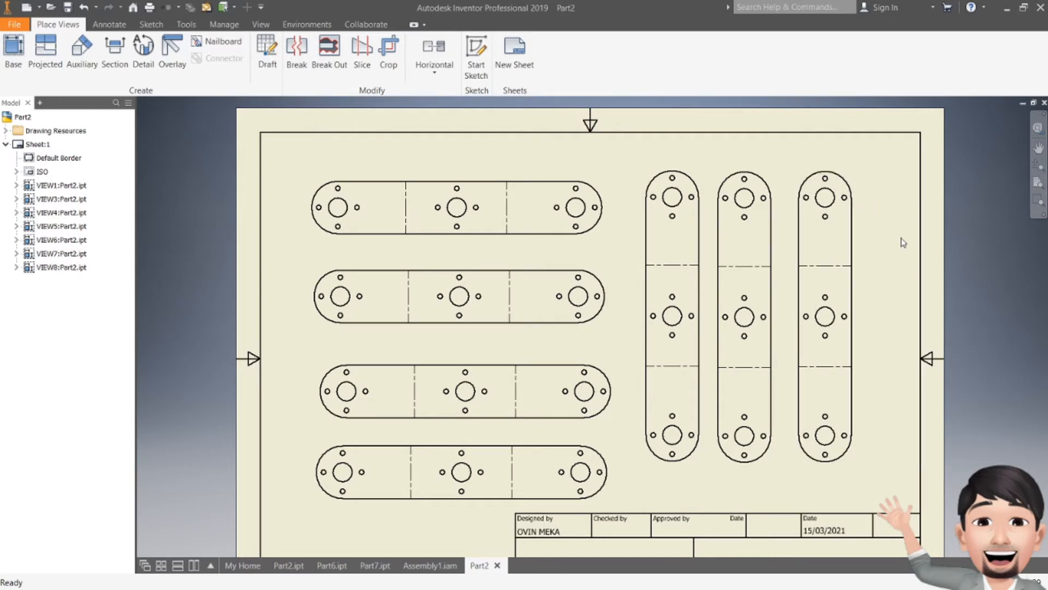
{"action": "scroll", "coordinate": [874, 310], "scroll_direction": "down", "scroll_amount": 1}
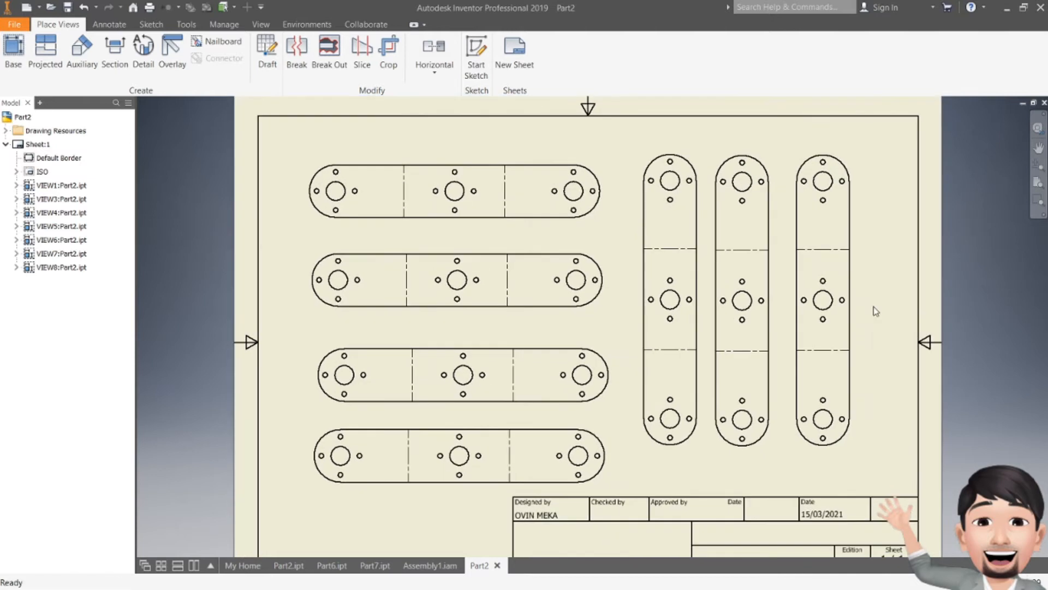
{"action": "scroll", "coordinate": [788, 355], "scroll_direction": "down", "scroll_amount": 3}
{"action": "scroll", "coordinate": [786, 354], "scroll_direction": "up", "scroll_amount": 4}
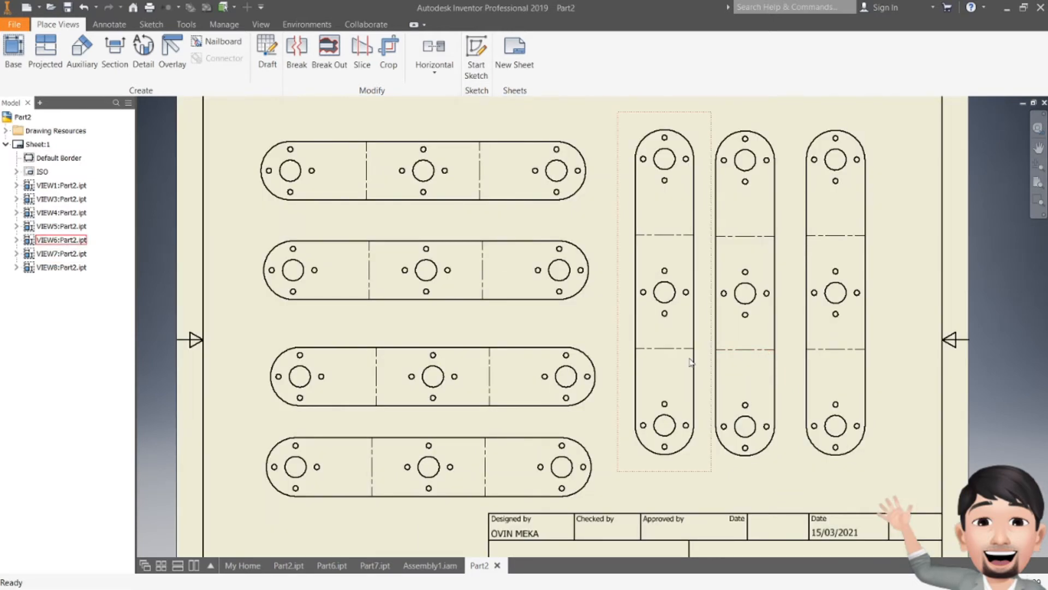
{"action": "scroll", "coordinate": [691, 367], "scroll_direction": "down", "scroll_amount": 3}
{"action": "middle_click_drag", "start_coordinate": [692, 367], "coordinate": [632, 367]}
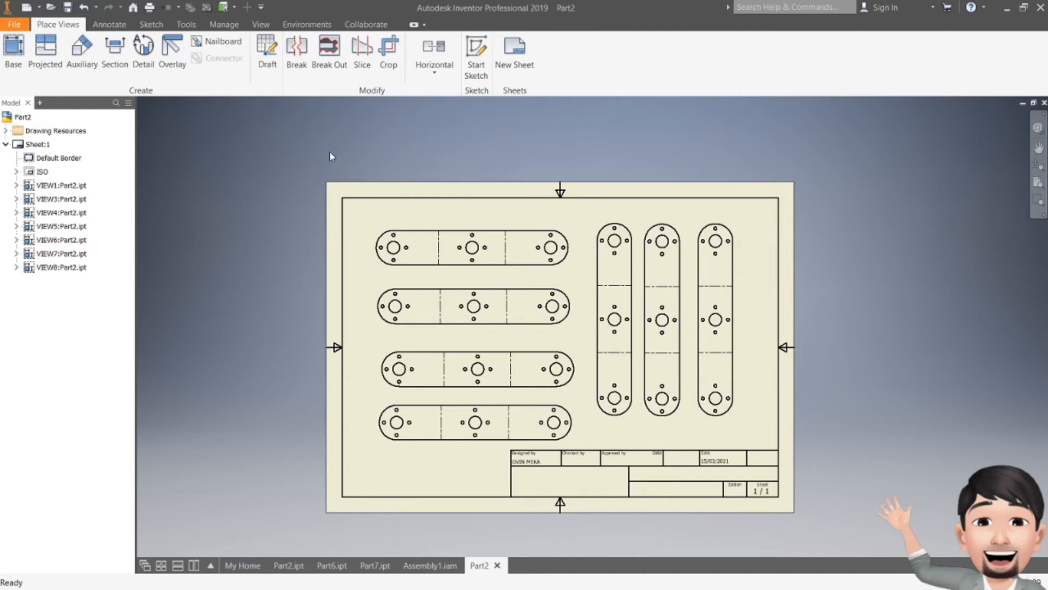
{"action": "left_click", "coordinate": [22, 27]}
{"action": "mouse_move", "coordinate": [54, 199]}
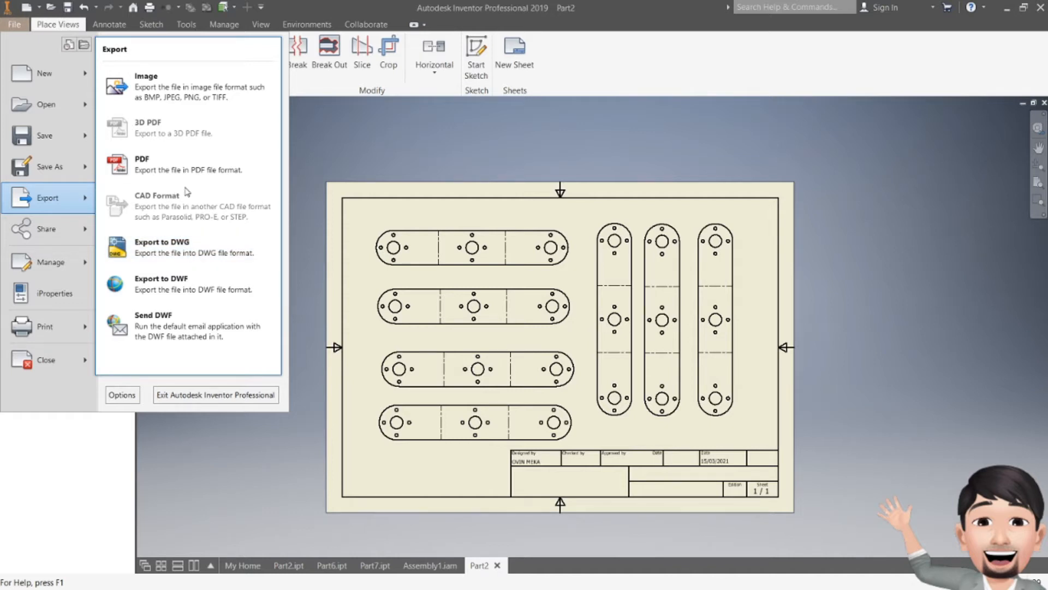
{"action": "left_click", "coordinate": [48, 169]}
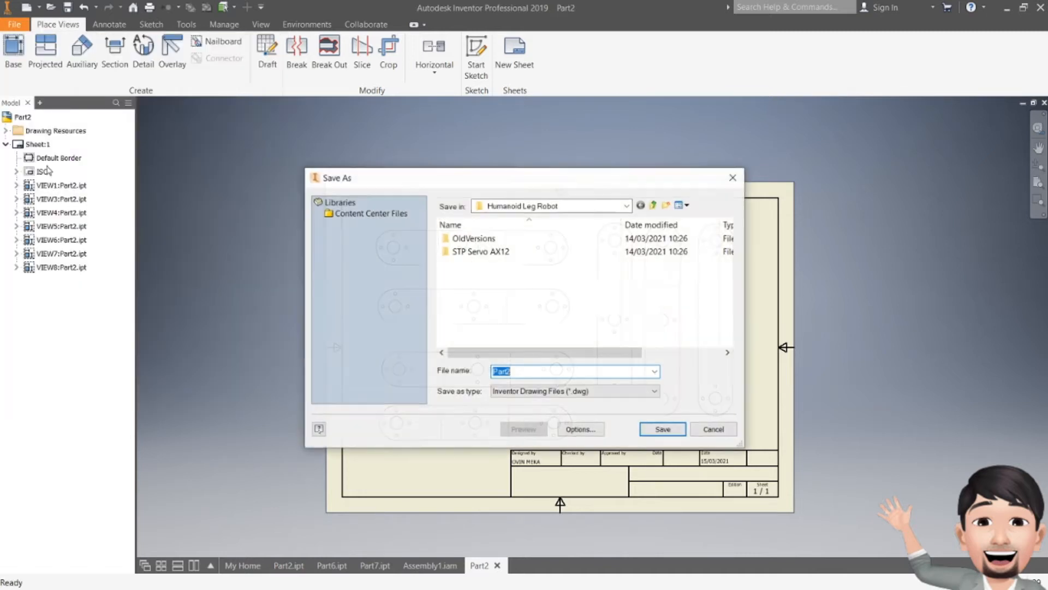
{"action": "left_click", "coordinate": [493, 397]}
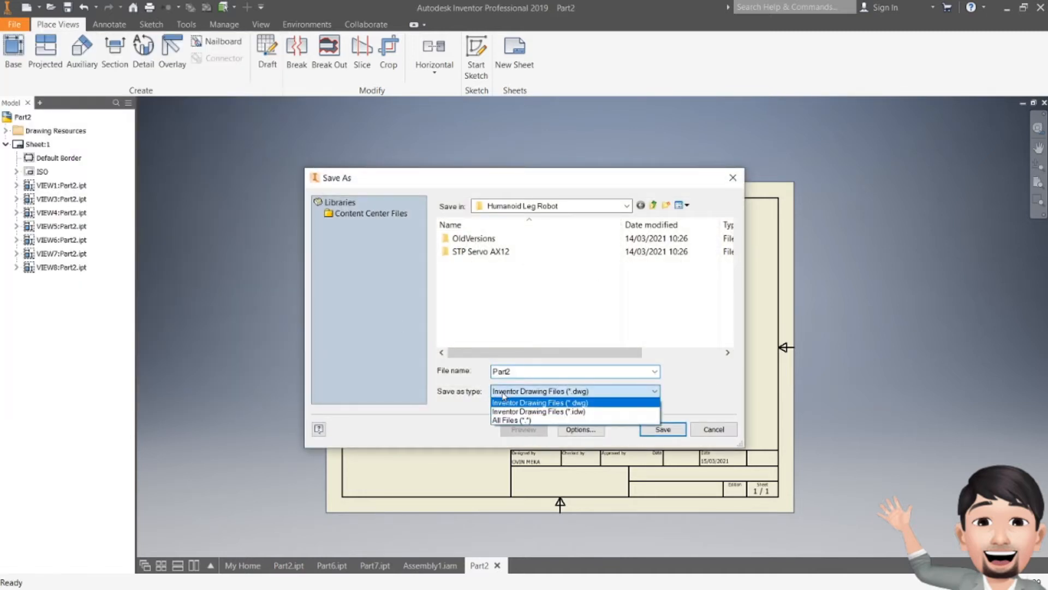
{"action": "left_click", "coordinate": [530, 420]}
{"action": "left_click", "coordinate": [545, 371]}
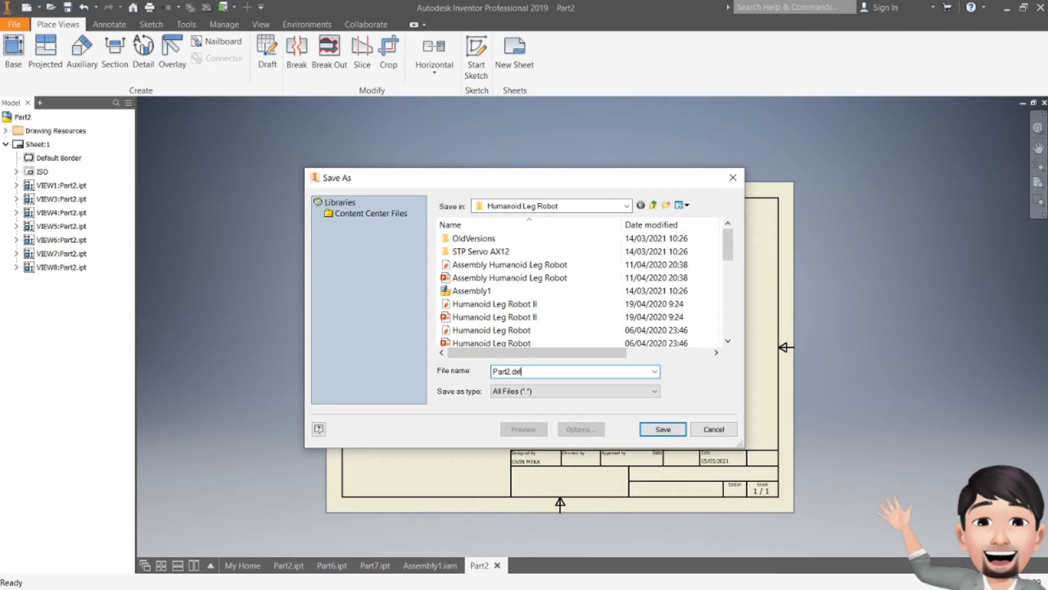
{"action": "left_click", "coordinate": [733, 175]}
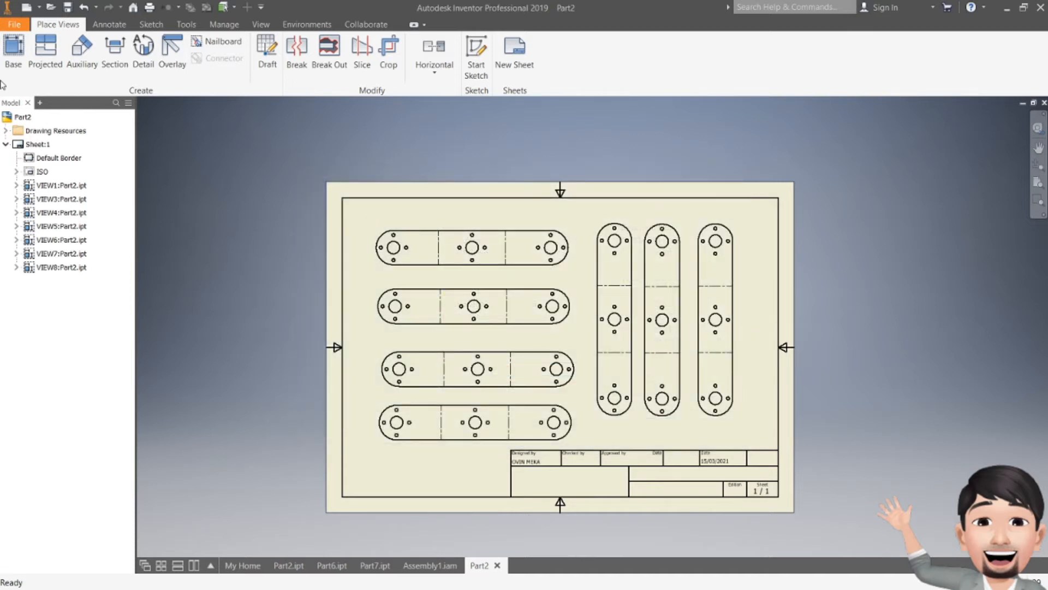
{"action": "left_click", "coordinate": [15, 26]}
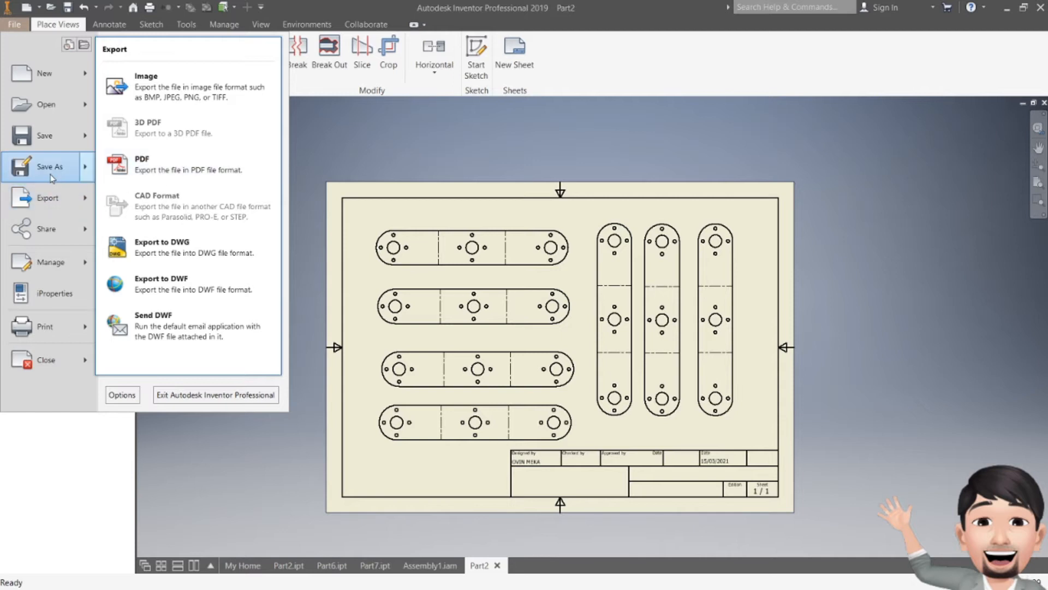
{"action": "left_click", "coordinate": [51, 177]}
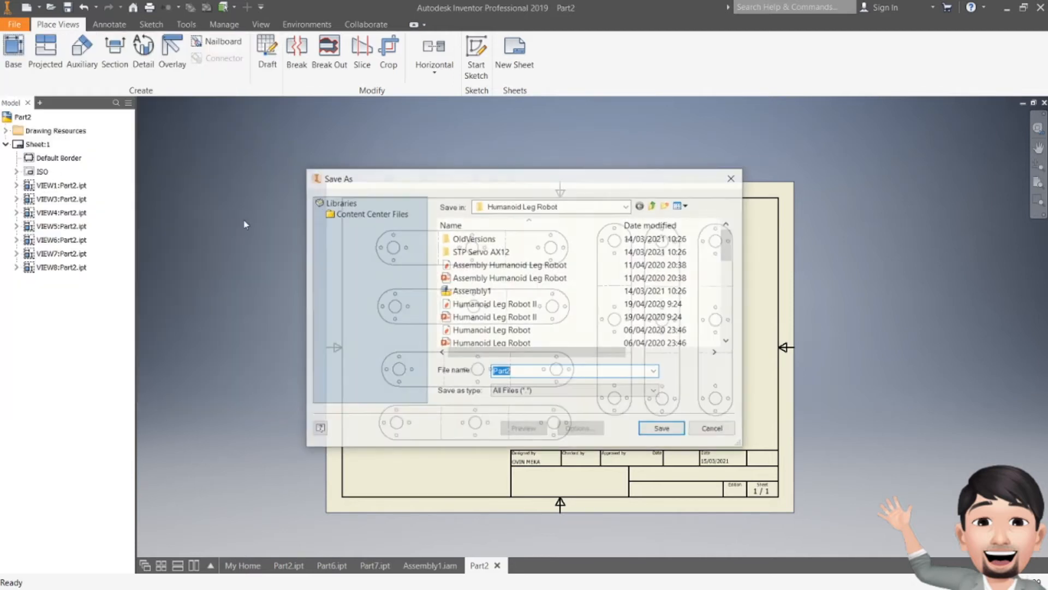
{"action": "left_click", "coordinate": [528, 392]}
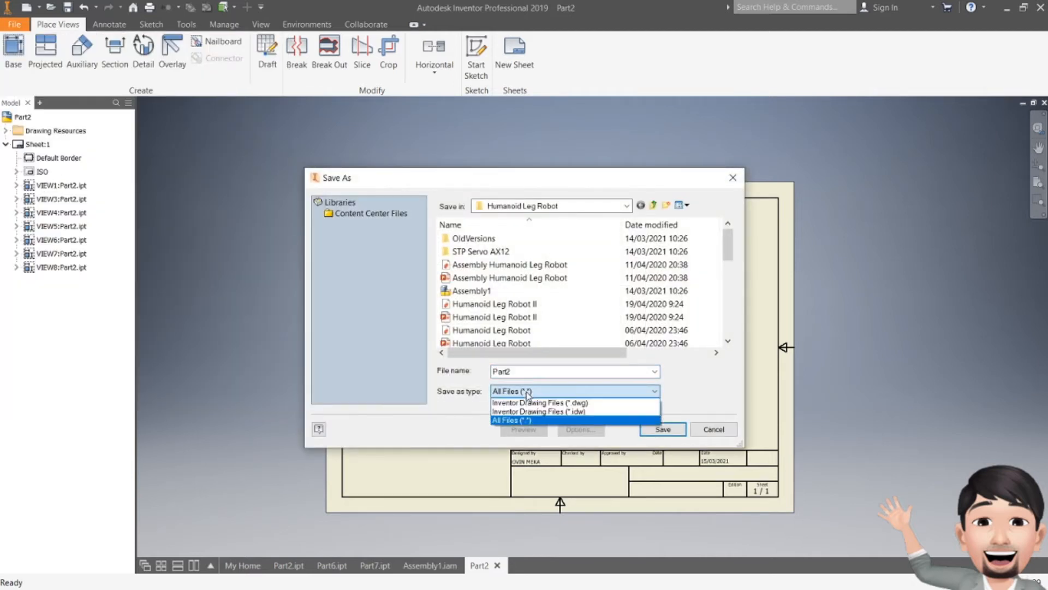
{"action": "left_click", "coordinate": [527, 391]}
{"action": "left_click", "coordinate": [526, 391]}
{"action": "left_click", "coordinate": [527, 421]}
{"action": "left_click", "coordinate": [537, 371]}
{"action": "left_click", "coordinate": [537, 374]}
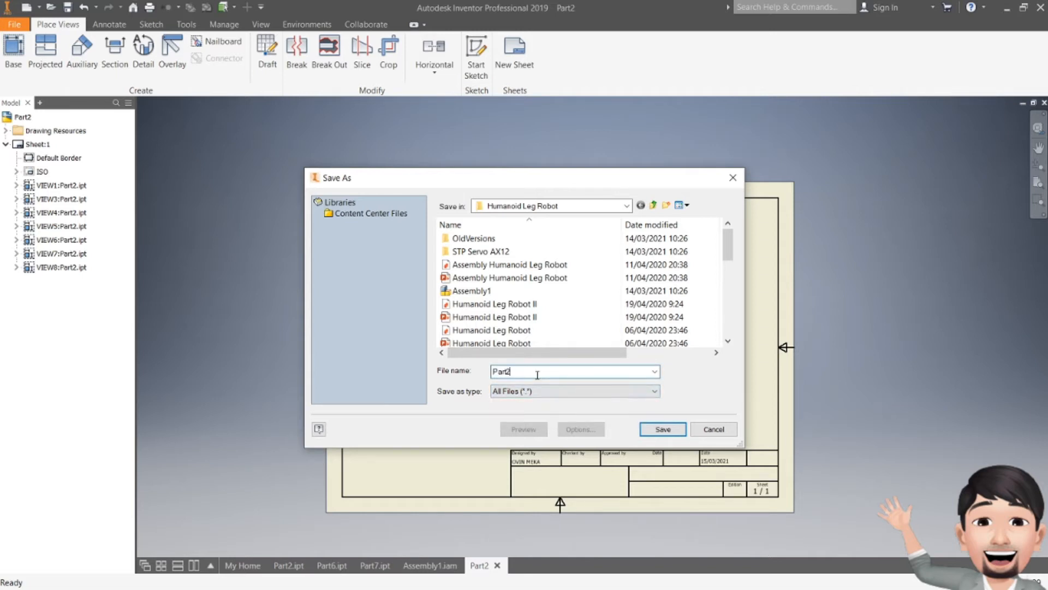
{"action": "left_click", "coordinate": [733, 177]}
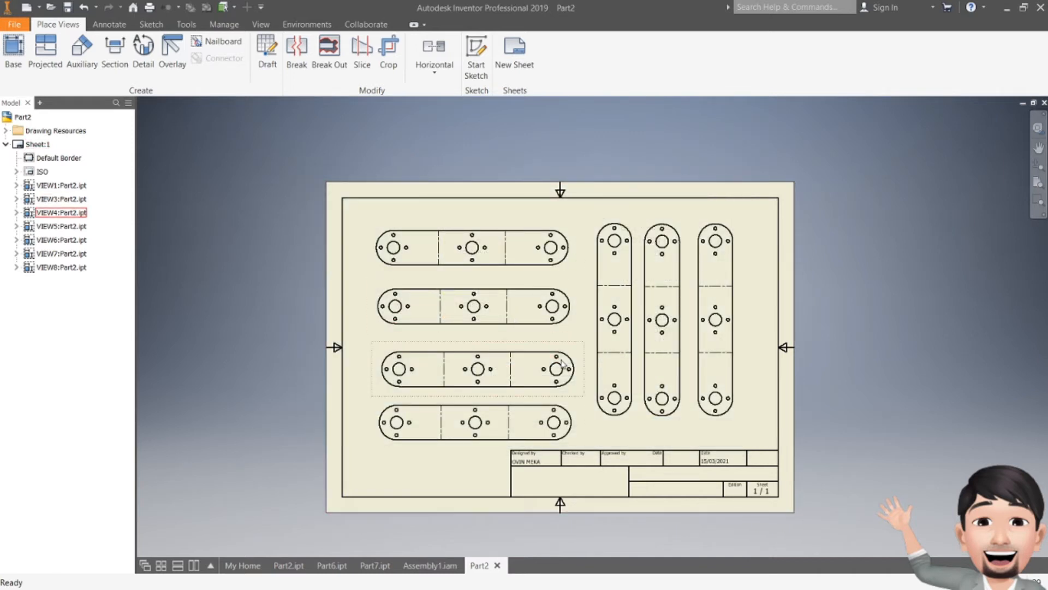
Reposition the lowest horizontal flat-pattern view slightly higher and further toward the vertical views, closer beneath the third row.
{"action": "scroll", "coordinate": [562, 363], "scroll_direction": "up", "scroll_amount": 3}
{"action": "scroll", "coordinate": [591, 336], "scroll_direction": "down", "scroll_amount": 2}
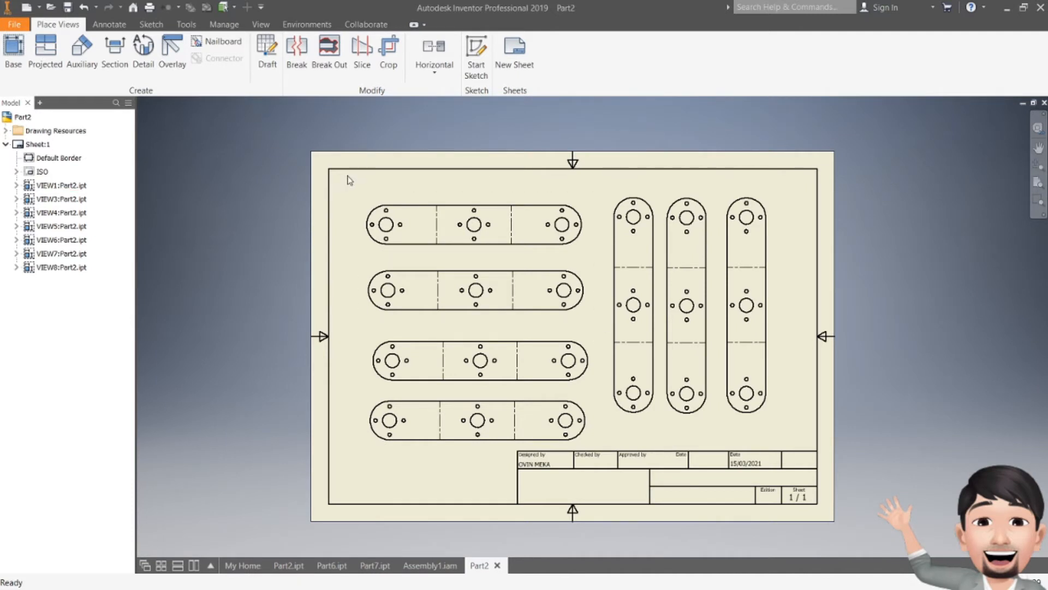
{"action": "left_click_drag", "start_coordinate": [294, 130], "coordinate": [366, 556]}
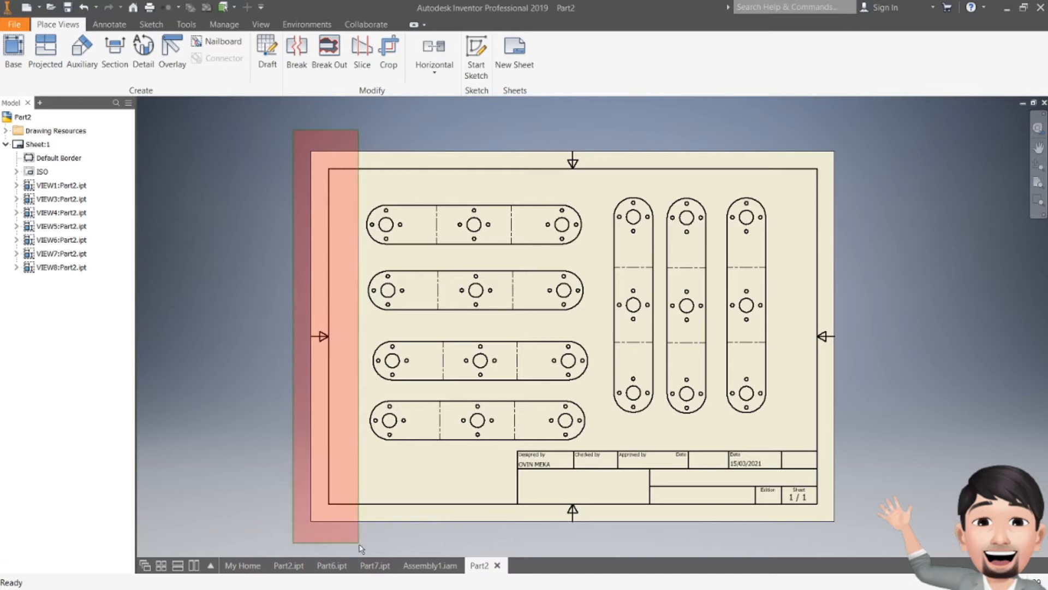
{"action": "mouse_move", "coordinate": [507, 448]}
{"action": "left_mouse_down"}
{"action": "mouse_move", "coordinate": [542, 502]}
{"action": "mouse_move", "coordinate": [484, 468]}
{"action": "mouse_move", "coordinate": [503, 441]}
{"action": "left_mouse_up"}
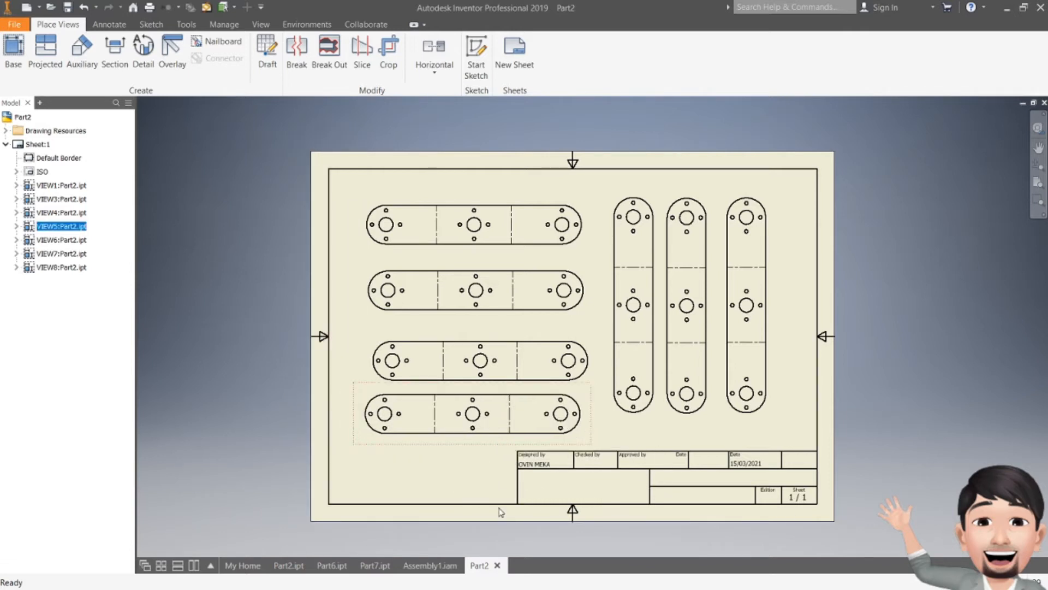
{"action": "left_click_drag", "start_coordinate": [482, 524], "coordinate": [844, 451]}
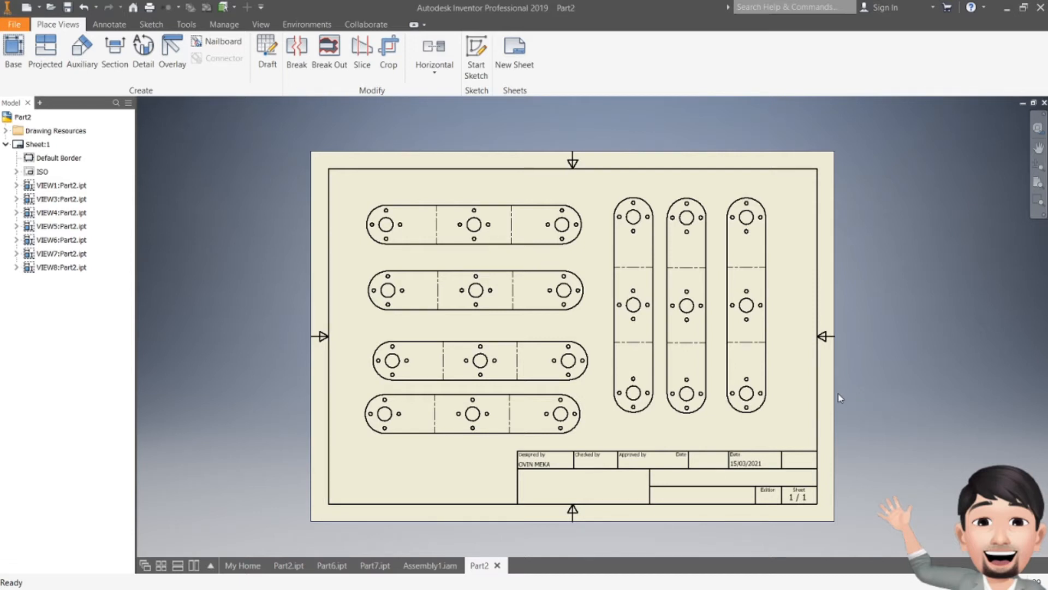
{"action": "left_click_drag", "start_coordinate": [466, 447], "coordinate": [476, 451]}
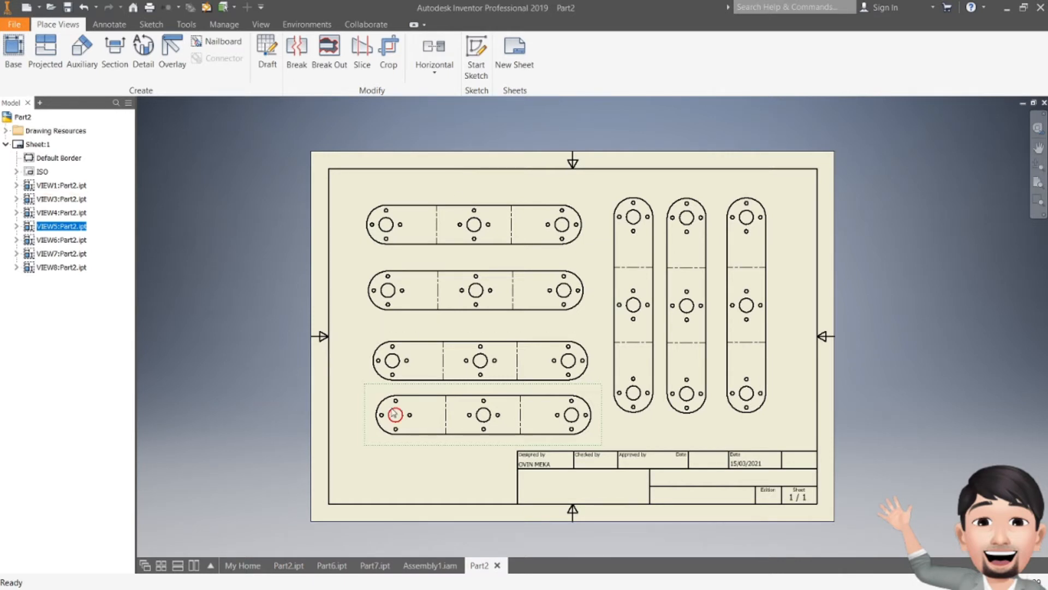
Switch to the Part2.ipt part, show its folded model and review the CAM tools available for it.
{"action": "left_click", "coordinate": [285, 566]}
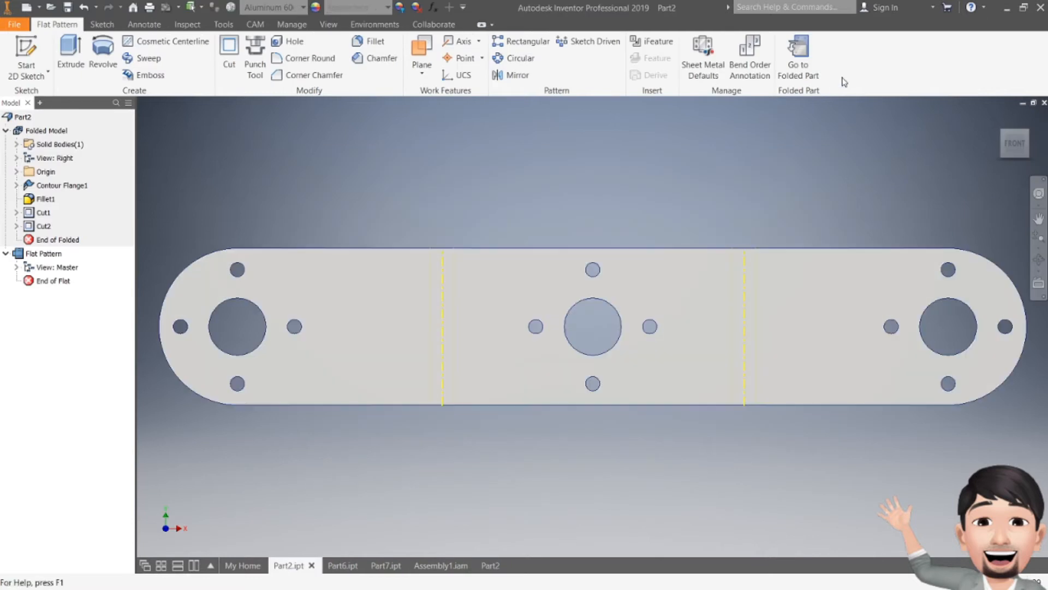
{"action": "left_click", "coordinate": [797, 63]}
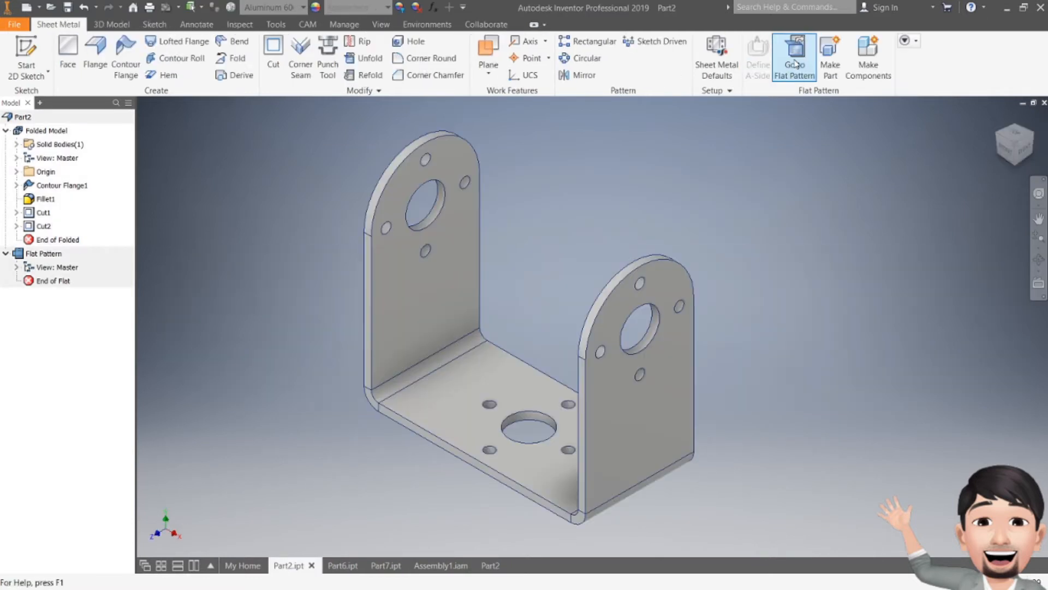
{"action": "left_click", "coordinate": [308, 25]}
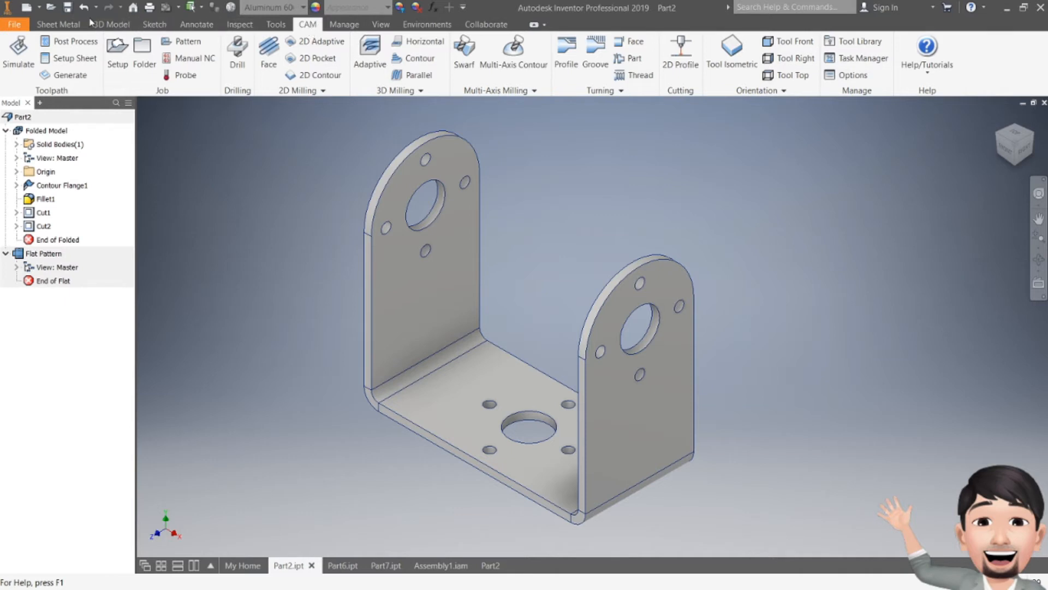
{"action": "left_click", "coordinate": [71, 25]}
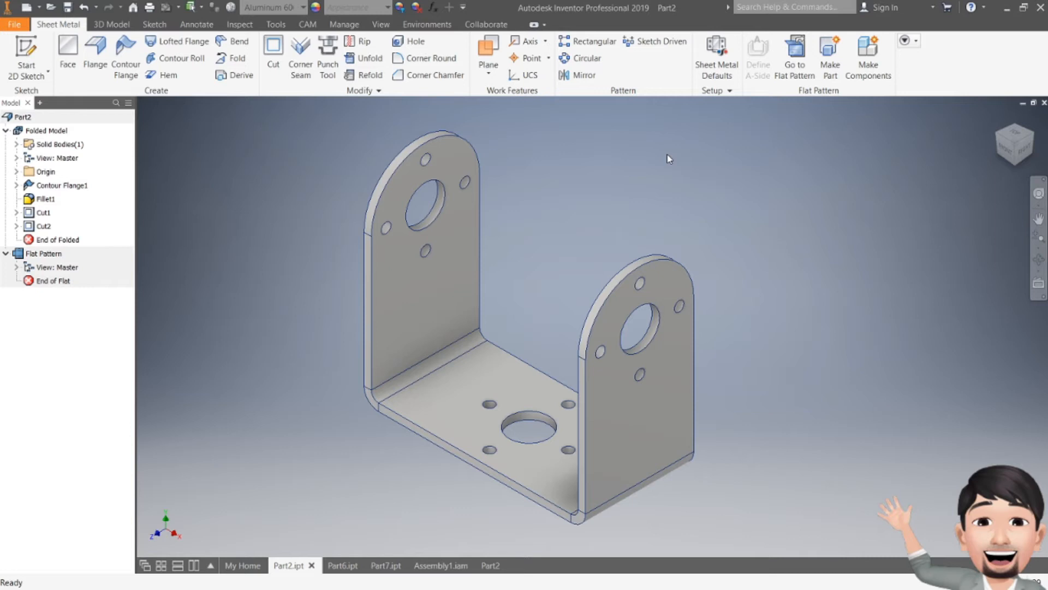
Return to the flat pattern and examine which CAM tools are available there.
{"action": "left_click", "coordinate": [797, 52]}
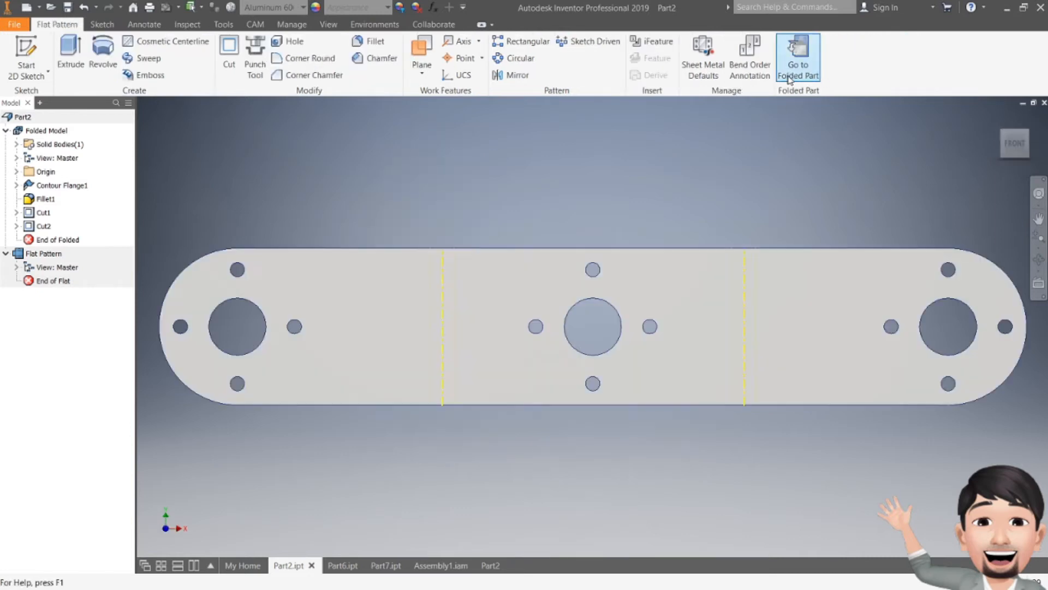
{"action": "left_click", "coordinate": [255, 24]}
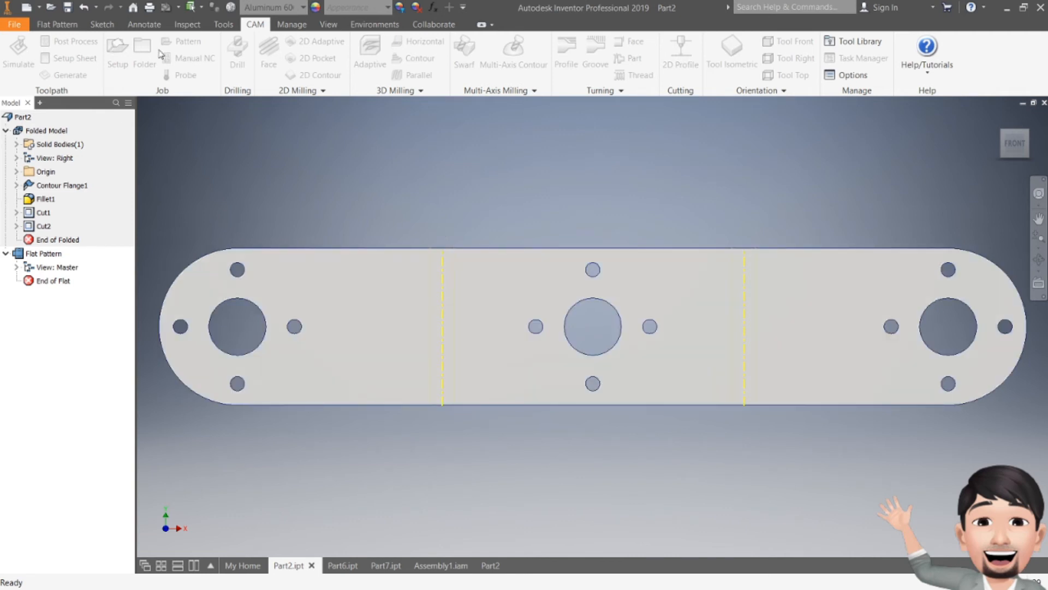
{"action": "scroll", "coordinate": [541, 226], "scroll_direction": "down", "scroll_amount": 2}
{"action": "scroll", "coordinate": [541, 226], "scroll_direction": "up", "scroll_amount": 3}
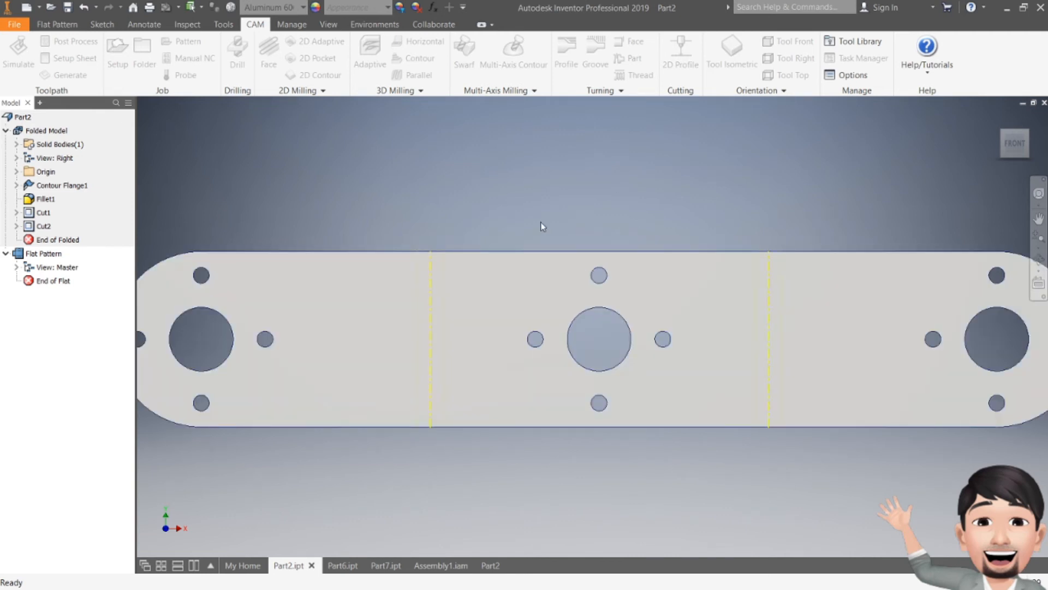
{"action": "scroll", "coordinate": [538, 228], "scroll_direction": "down", "scroll_amount": 2}
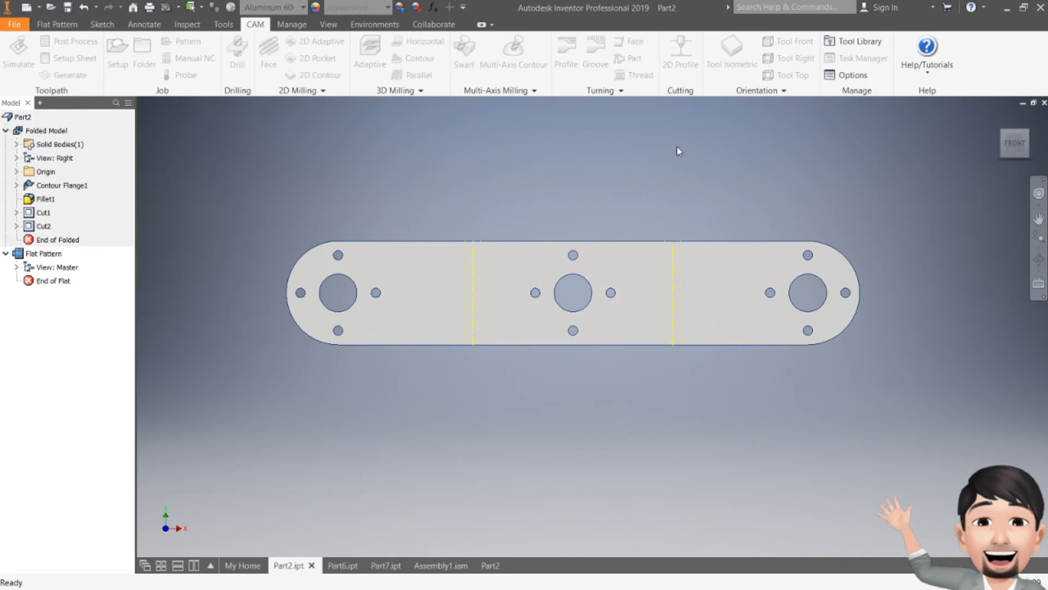
{"action": "left_click", "coordinate": [65, 29]}
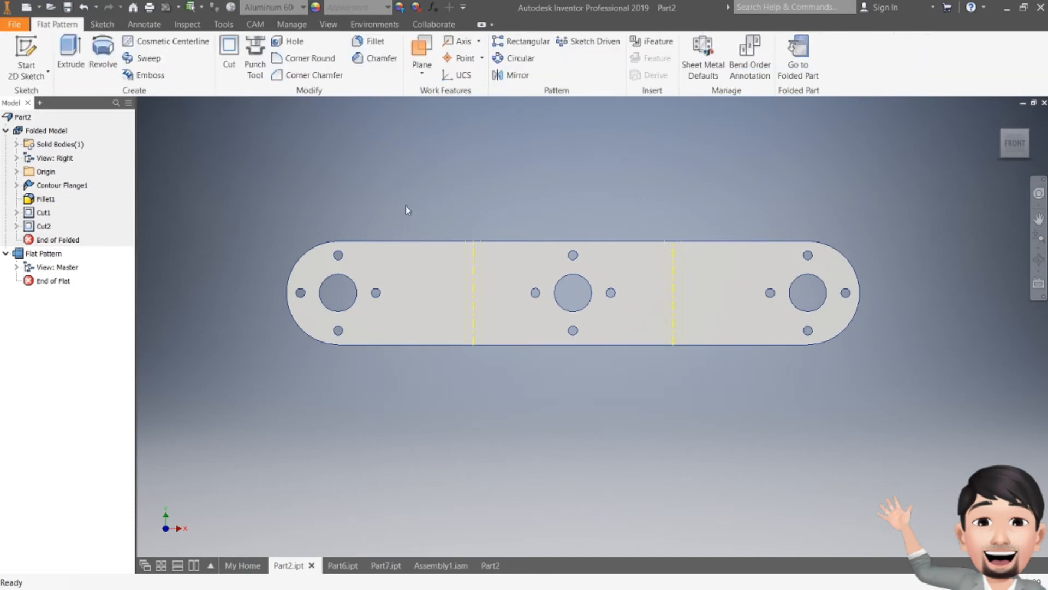
Start a 2D sketch on the flat pattern's face and project the whole face geometry, including its outline and holes.
{"action": "middle_click_drag", "start_coordinate": [405, 210], "coordinate": [409, 234]}
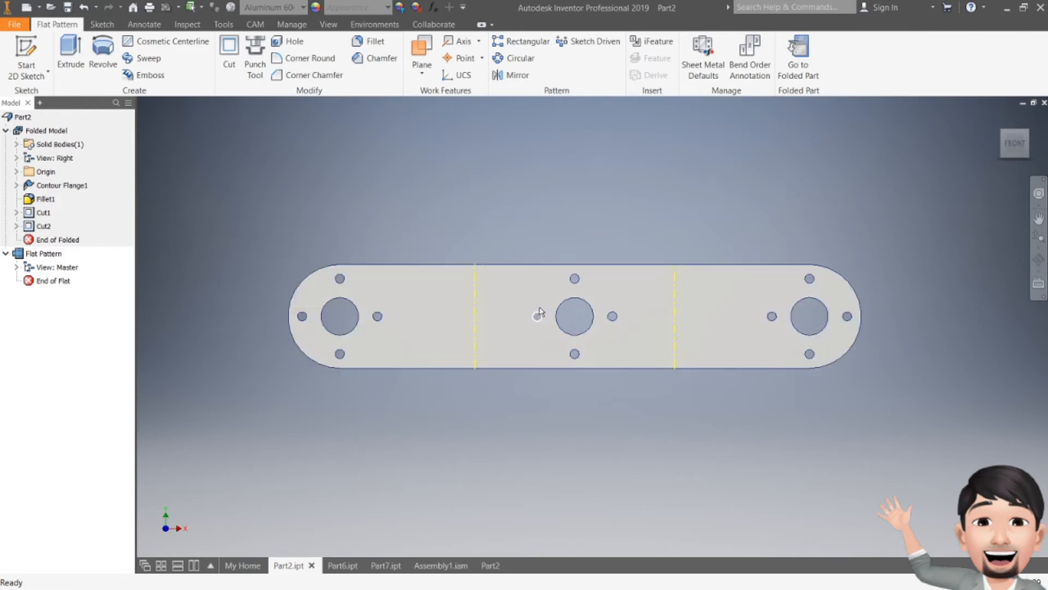
{"action": "left_click", "coordinate": [22, 46]}
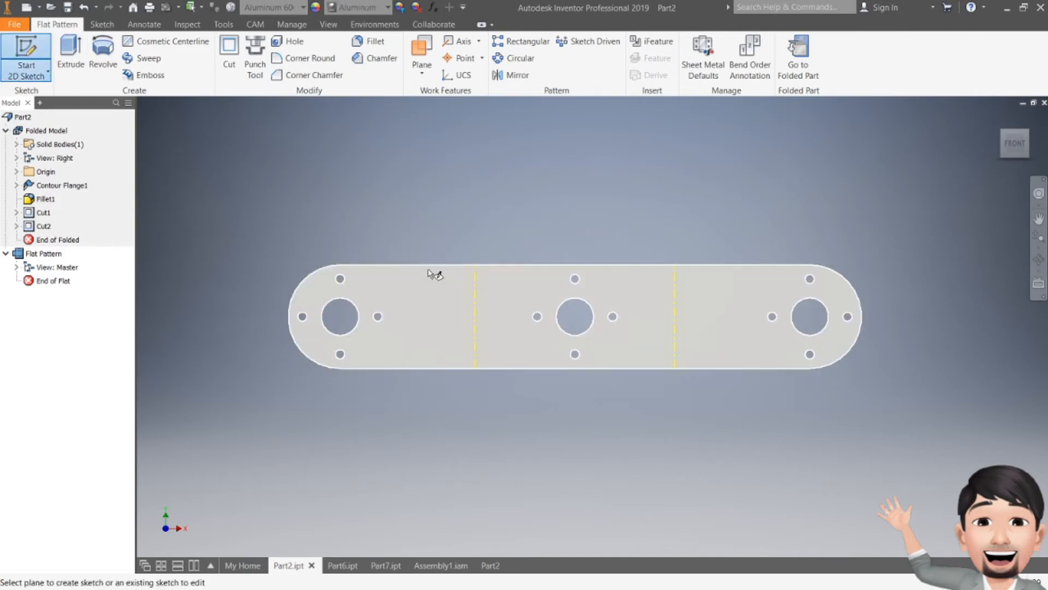
{"action": "left_click", "coordinate": [429, 295]}
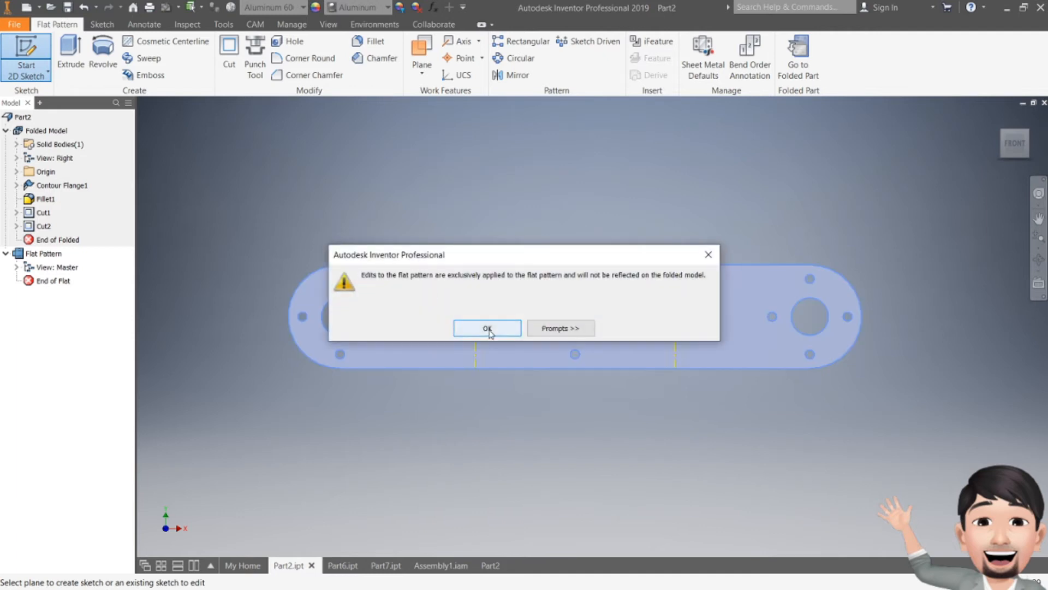
{"action": "left_click", "coordinate": [488, 329]}
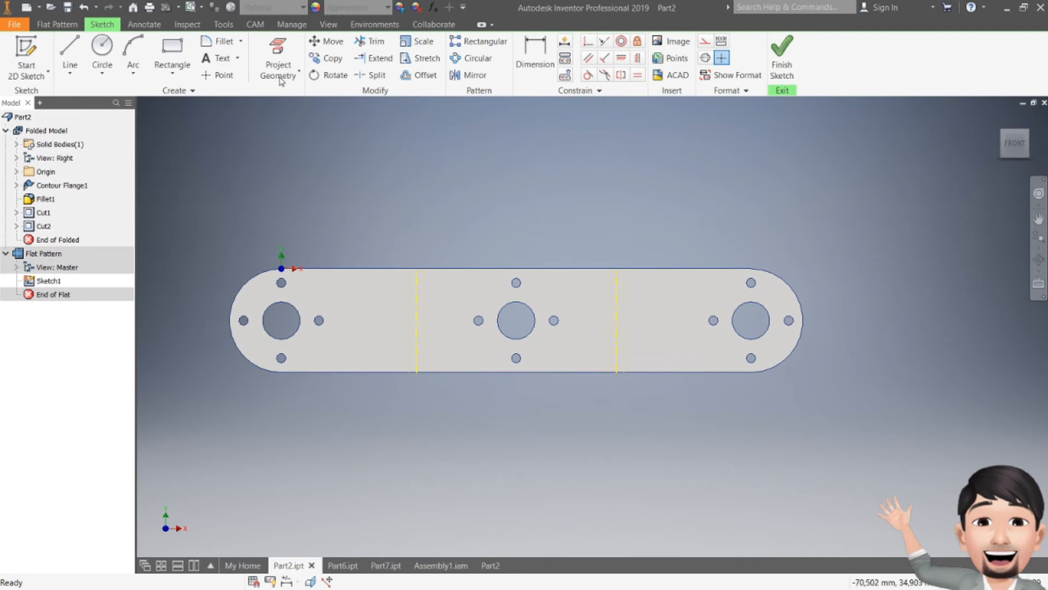
{"action": "left_click", "coordinate": [280, 51]}
{"action": "left_click", "coordinate": [344, 297]}
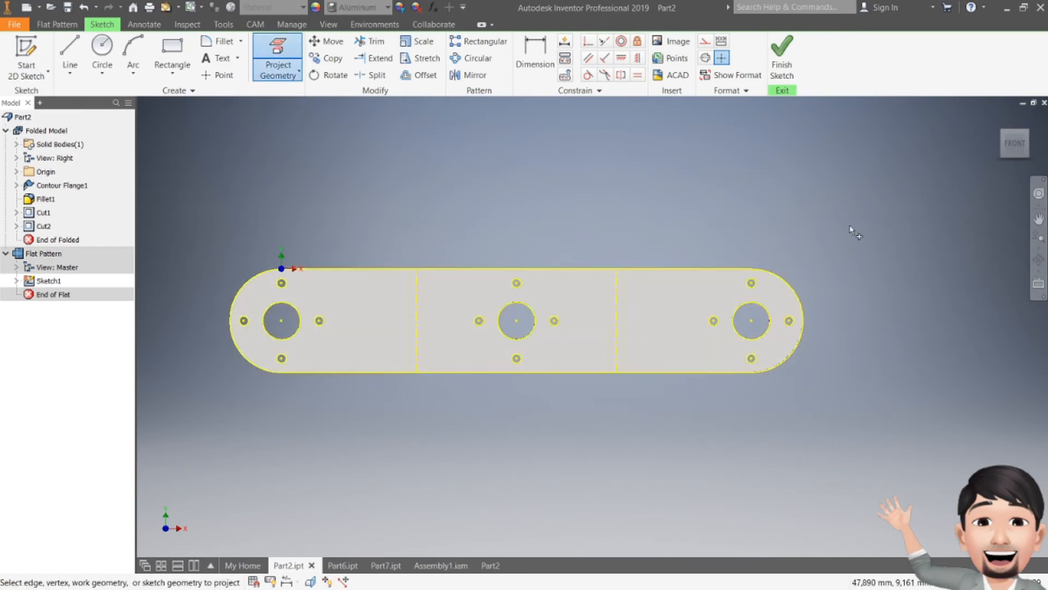
Copy all the projected sketch geometry and create a new part from the metric Standard (mm).ipt template.
{"action": "middle_click_drag", "start_coordinate": [793, 226], "coordinate": [818, 206]}
{"action": "key", "text": "Escape"}
{"action": "mouse_move", "coordinate": [228, 185]}
{"action": "left_mouse_down"}
{"action": "mouse_move", "coordinate": [810, 391]}
{"action": "mouse_move", "coordinate": [859, 394]}
{"action": "left_mouse_up"}
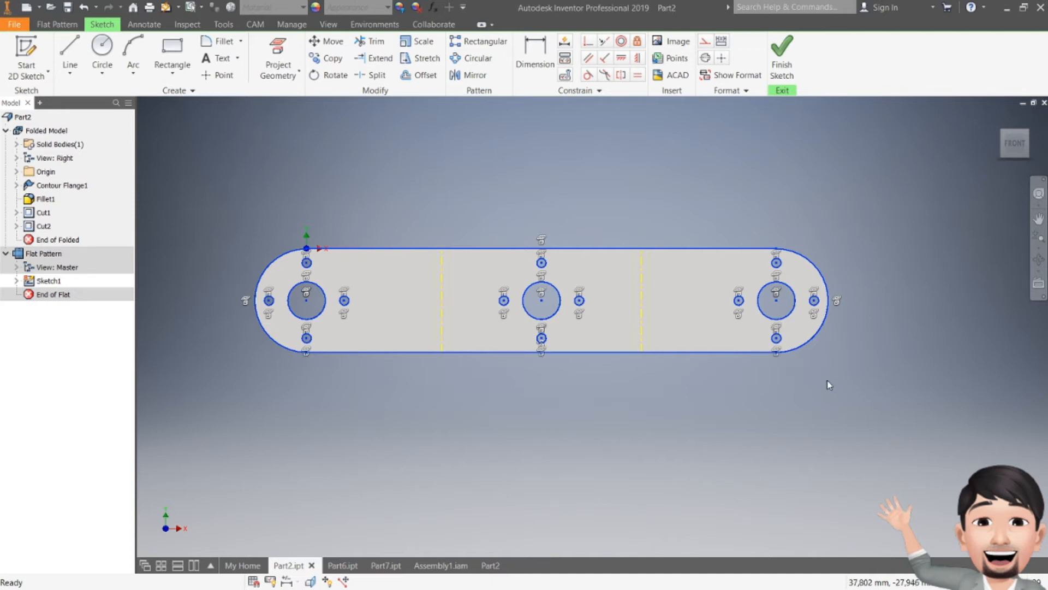
{"action": "left_click", "coordinate": [26, 6]}
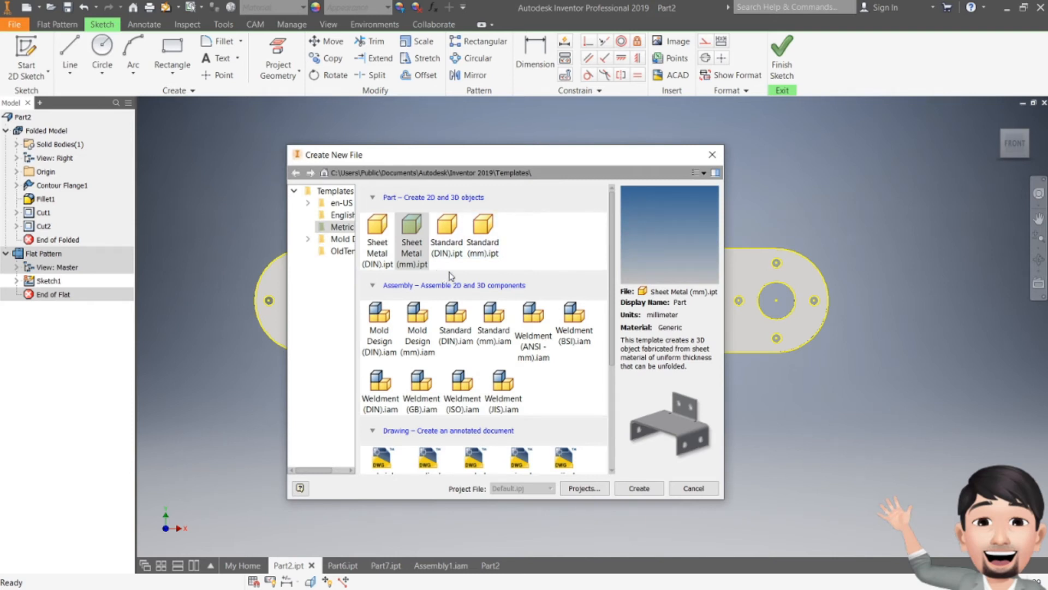
{"action": "left_click", "coordinate": [485, 245]}
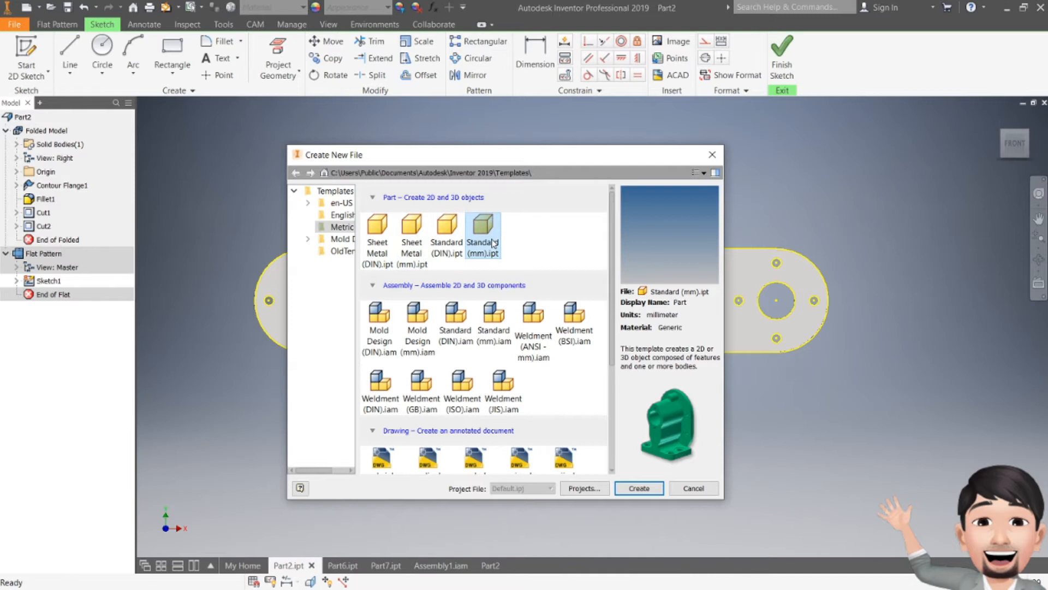
{"action": "left_click", "coordinate": [639, 488]}
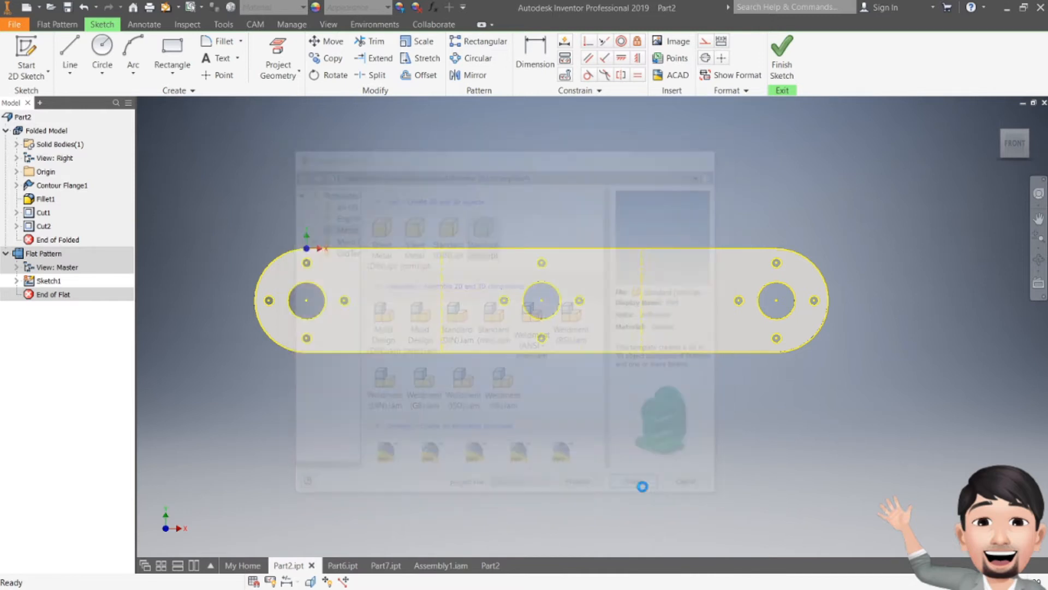
Paste the copied profile into a new sketch on the XZ plane of the new part and finish the sketch.
{"action": "left_click", "coordinate": [499, 350]}
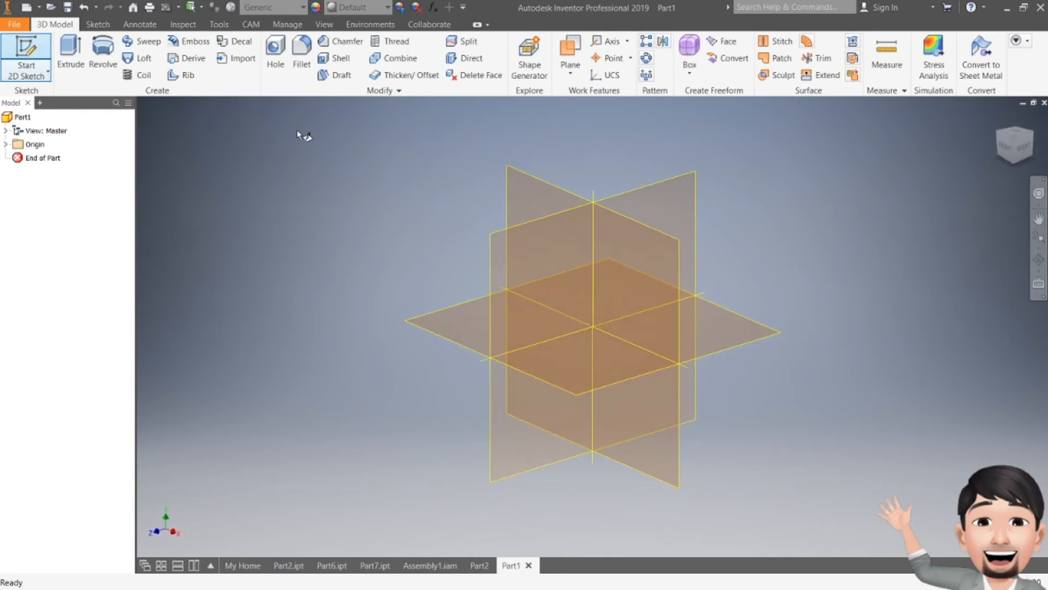
{"action": "key", "text": "s"}
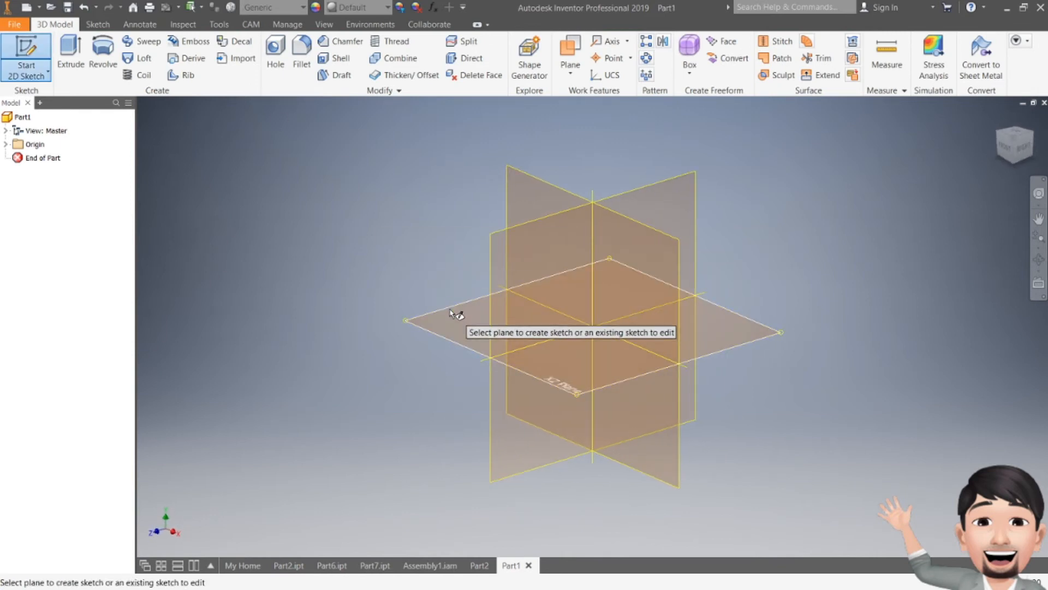
{"action": "left_click", "coordinate": [451, 310]}
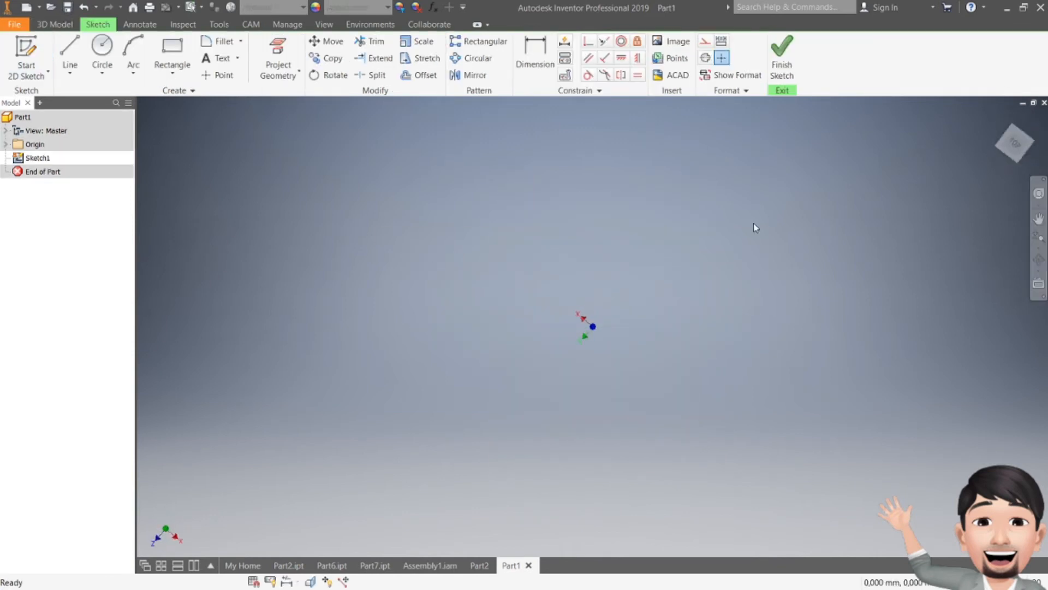
{"action": "key", "text": "ctrl+v"}
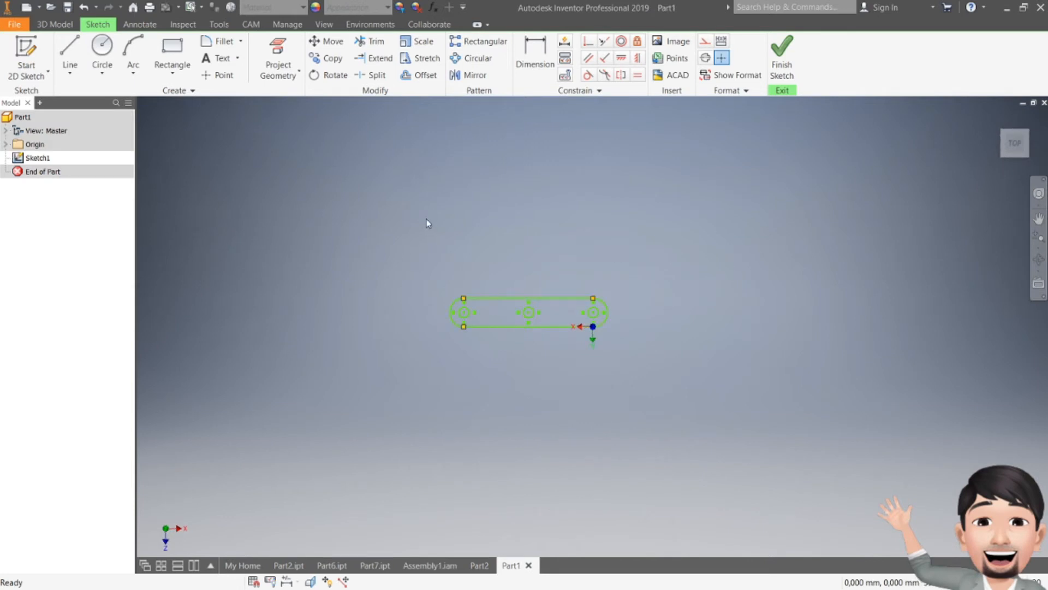
{"action": "scroll", "coordinate": [499, 304], "scroll_direction": "down", "scroll_amount": 4}
{"action": "middle_click_drag", "start_coordinate": [593, 307], "coordinate": [524, 283]}
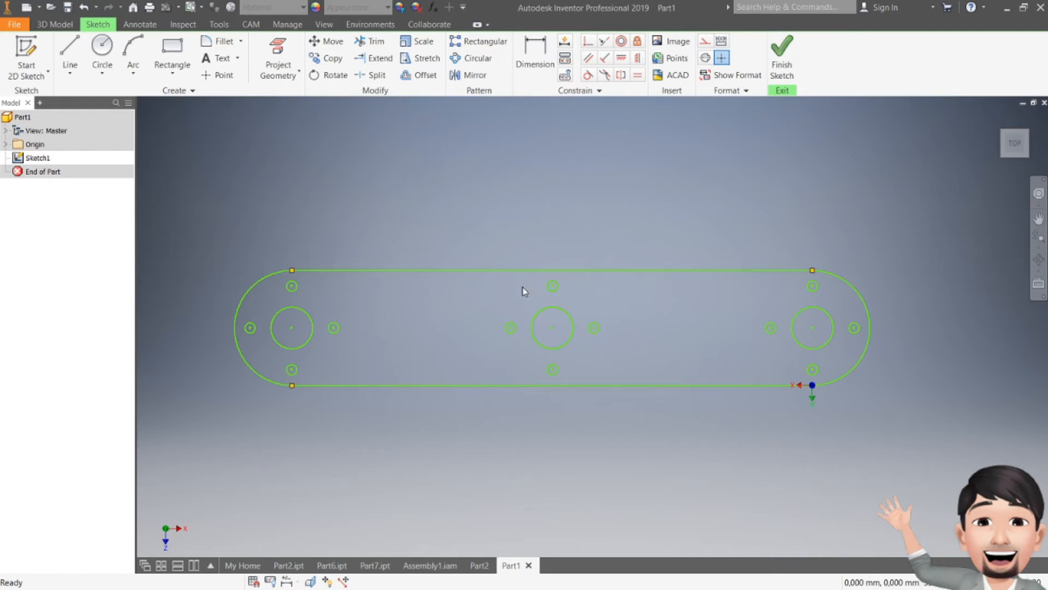
{"action": "left_click", "coordinate": [782, 57]}
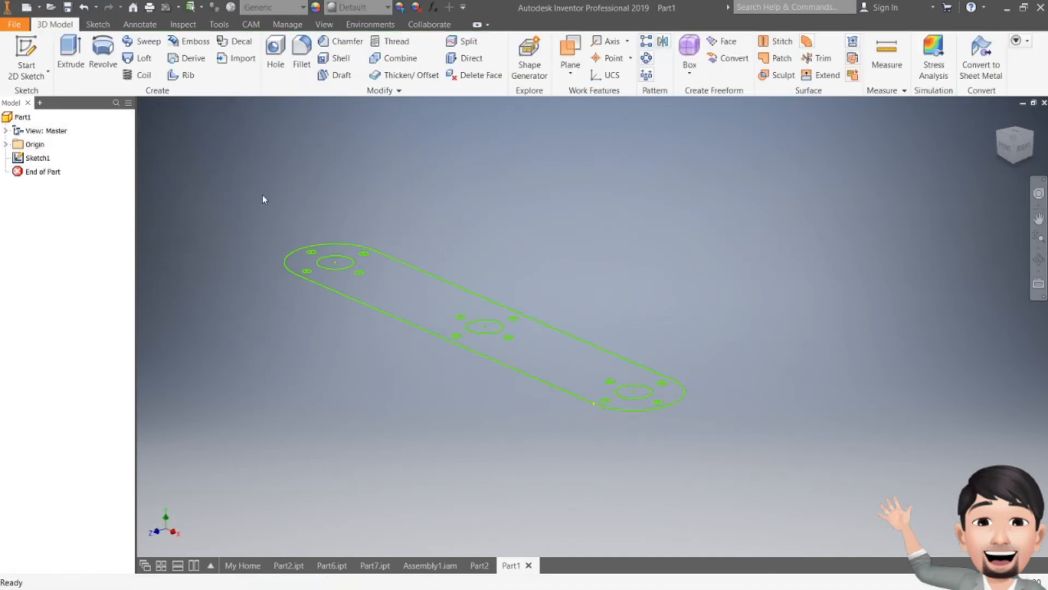
Extrude the pasted bracket profile 1.5 mm into a flat plate with its holes left open.
{"action": "left_click", "coordinate": [71, 59]}
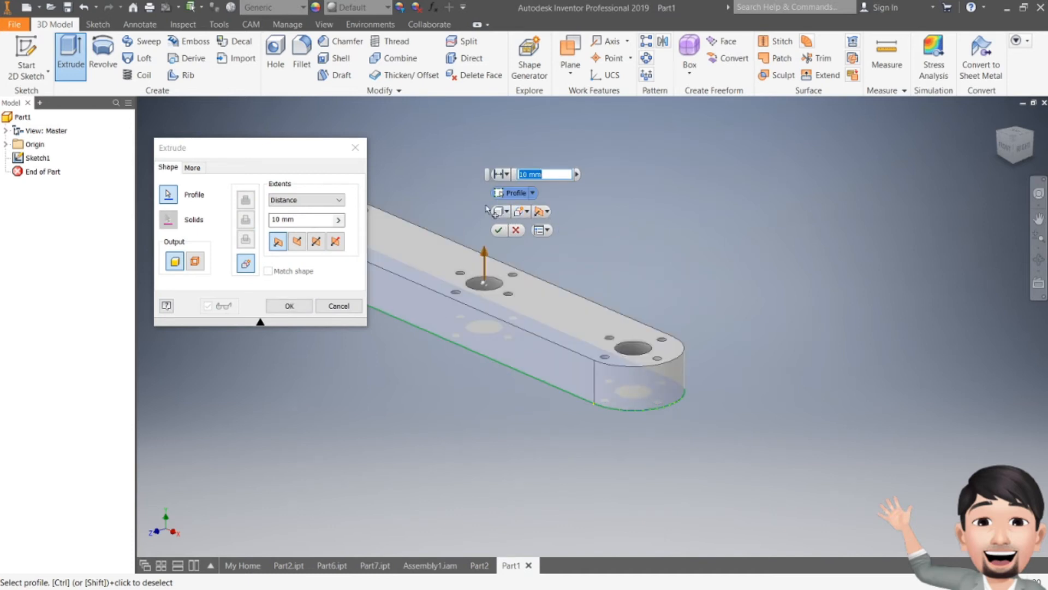
{"action": "type", "text": "1,5"}
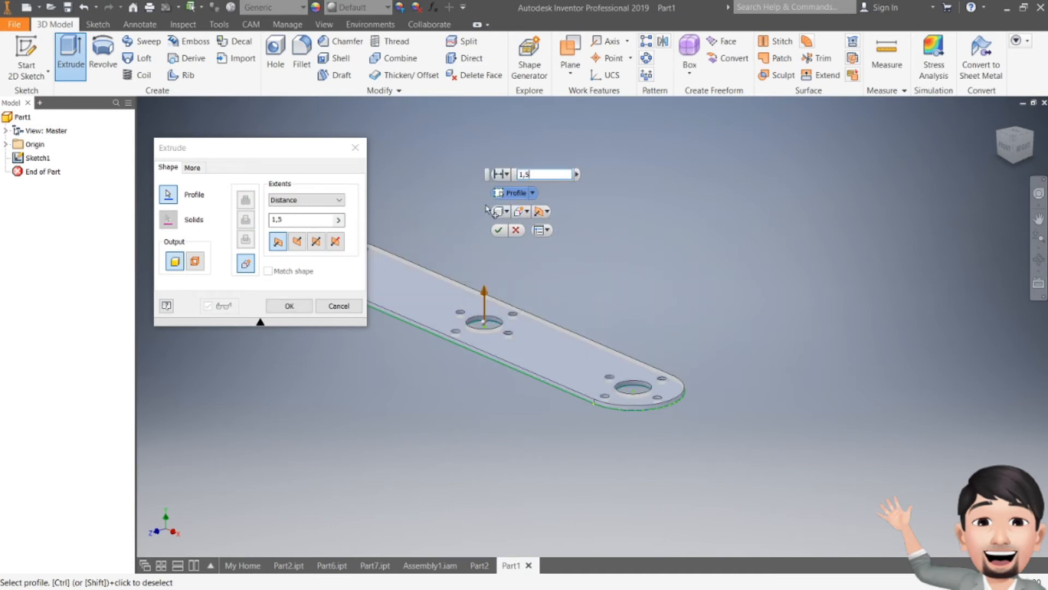
{"action": "key", "text": "BackSpace"}
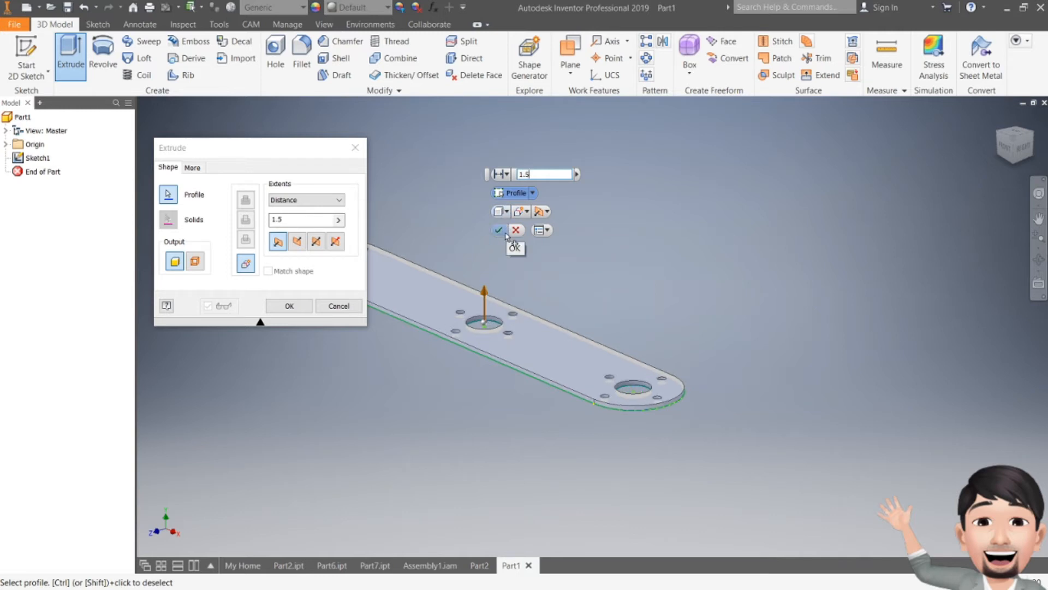
{"action": "left_click", "coordinate": [499, 230]}
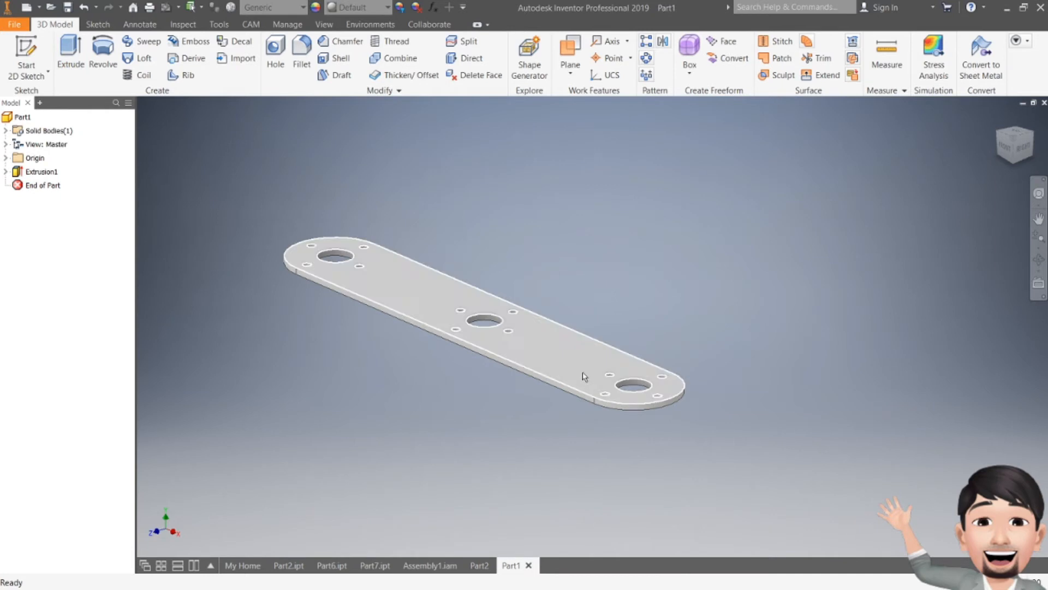
Orient the new plate in a top view with its length horizontal, and look at the Part2 drawing sheet.
{"action": "middle_click_drag", "start_coordinate": [539, 388], "coordinate": [599, 386]}
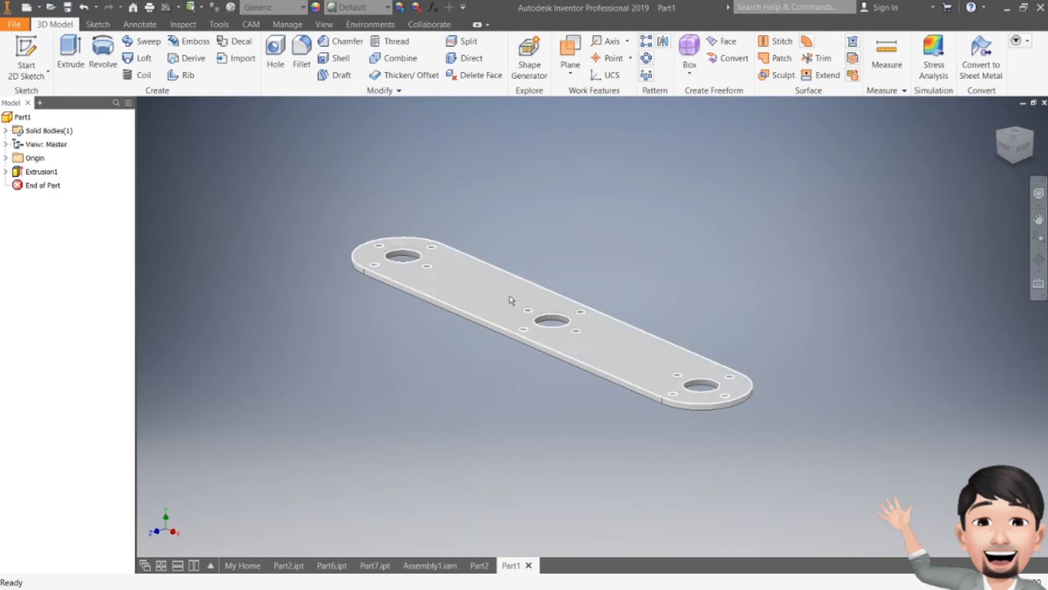
{"action": "left_click", "coordinate": [1015, 134]}
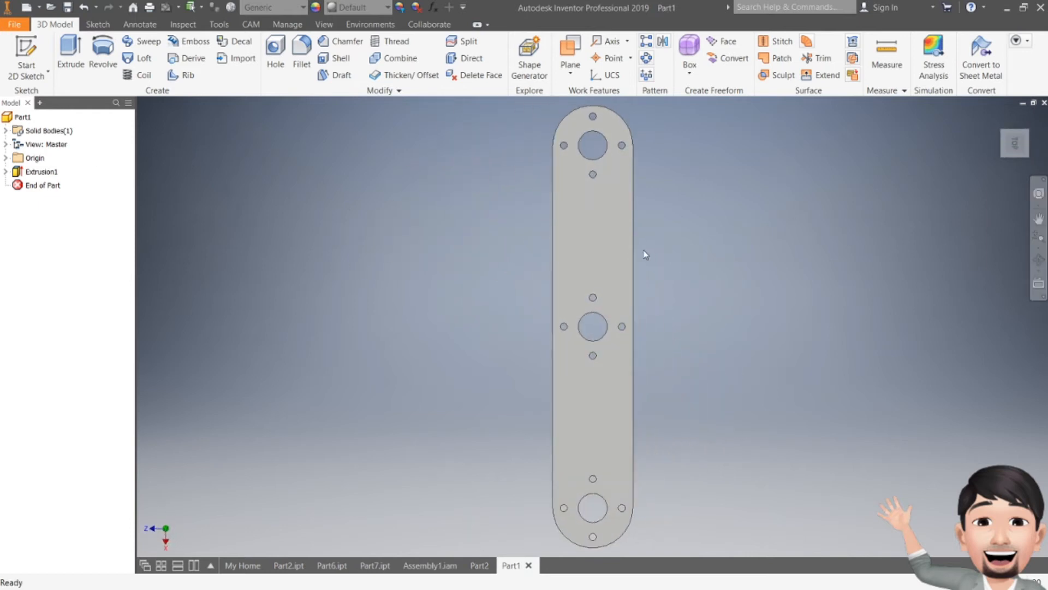
{"action": "left_click", "coordinate": [1031, 115]}
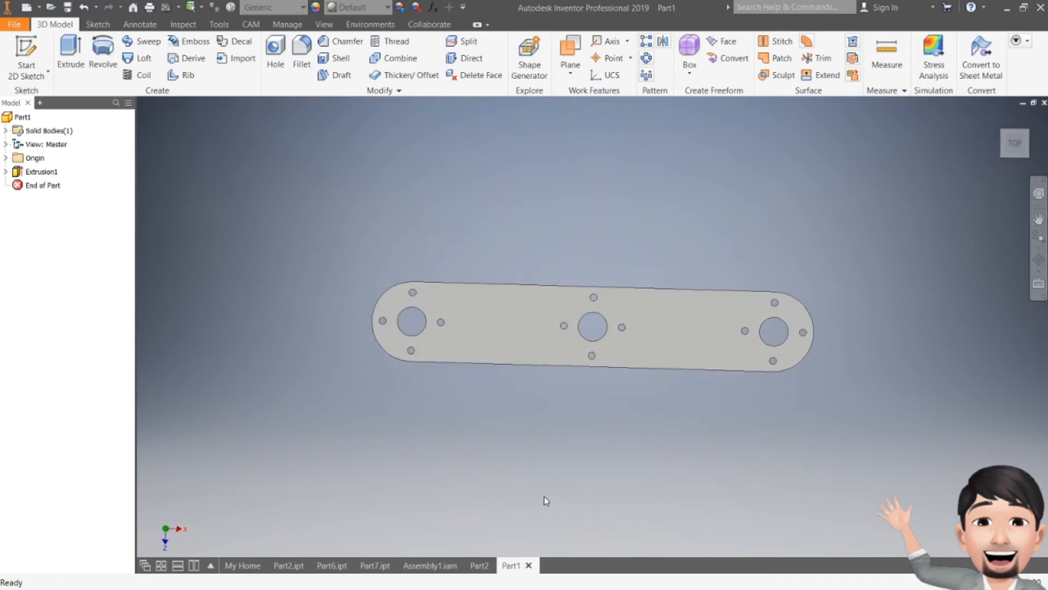
{"action": "left_click", "coordinate": [480, 566]}
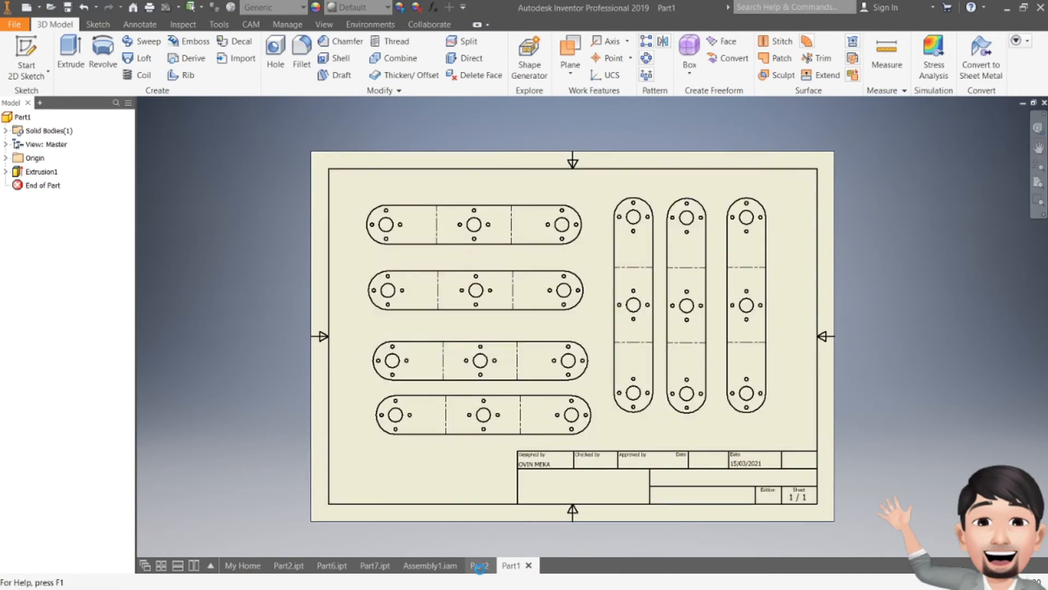
In the Part2.ipt flat-pattern sketch, add a driven dimension from the left large hole's center to the nearest bend line.
{"action": "left_click", "coordinate": [287, 565]}
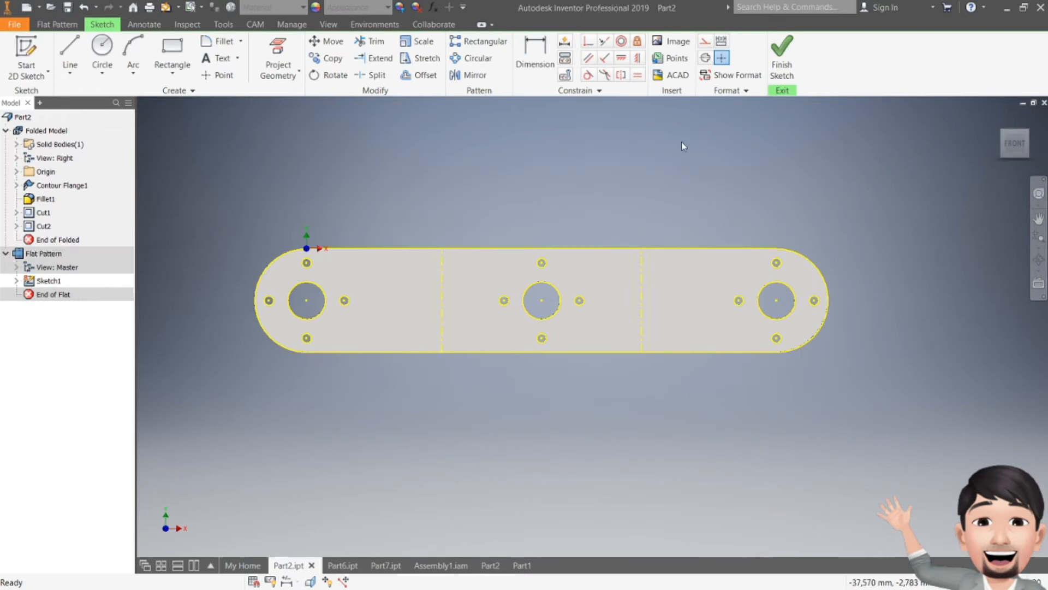
{"action": "left_click", "coordinate": [535, 57]}
{"action": "scroll", "coordinate": [415, 230], "scroll_direction": "up", "scroll_amount": 5}
{"action": "left_click", "coordinate": [537, 321]}
{"action": "scroll", "coordinate": [536, 321], "scroll_direction": "down", "scroll_amount": 5}
{"action": "scroll", "coordinate": [436, 351], "scroll_direction": "up", "scroll_amount": 5}
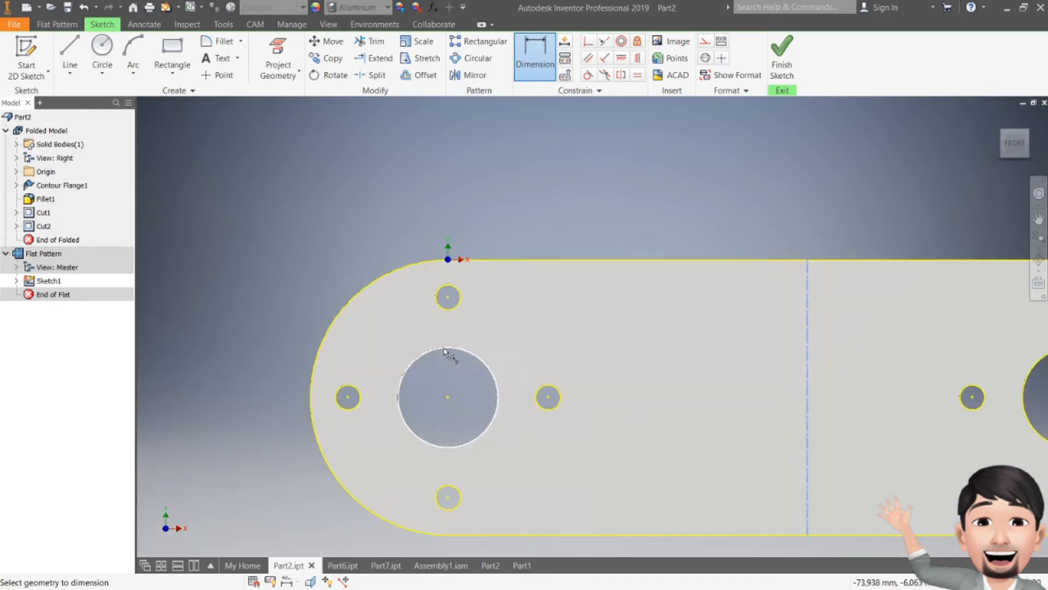
{"action": "left_click", "coordinate": [449, 398]}
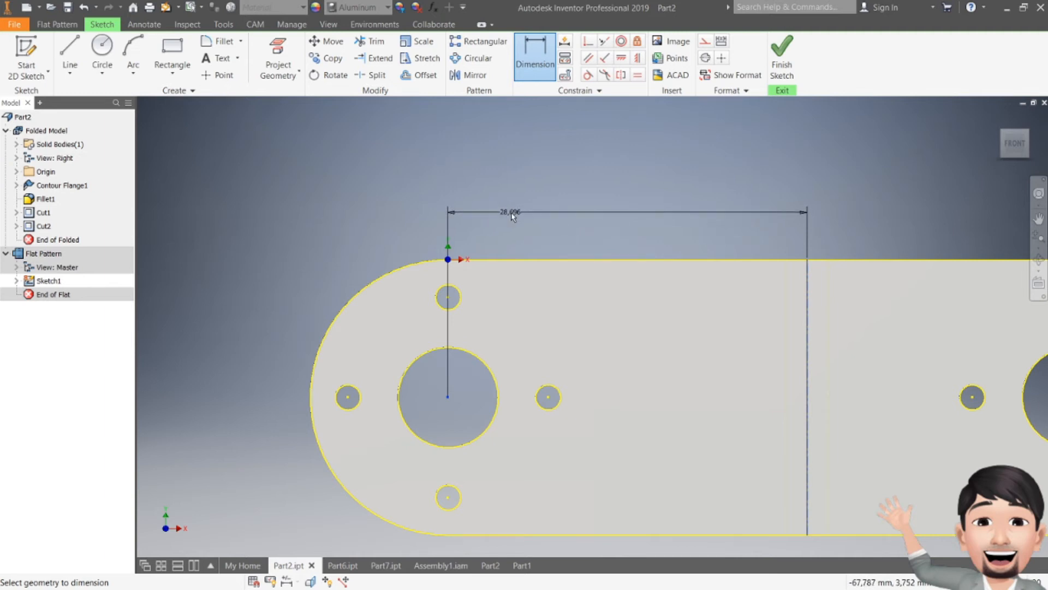
{"action": "left_click", "coordinate": [513, 216]}
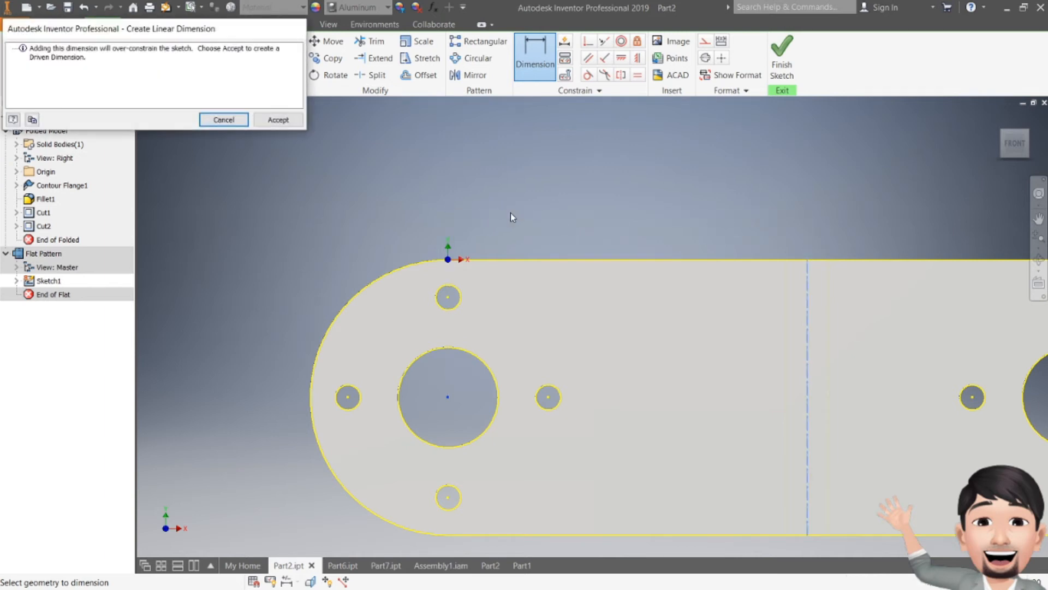
{"action": "left_click", "coordinate": [266, 120]}
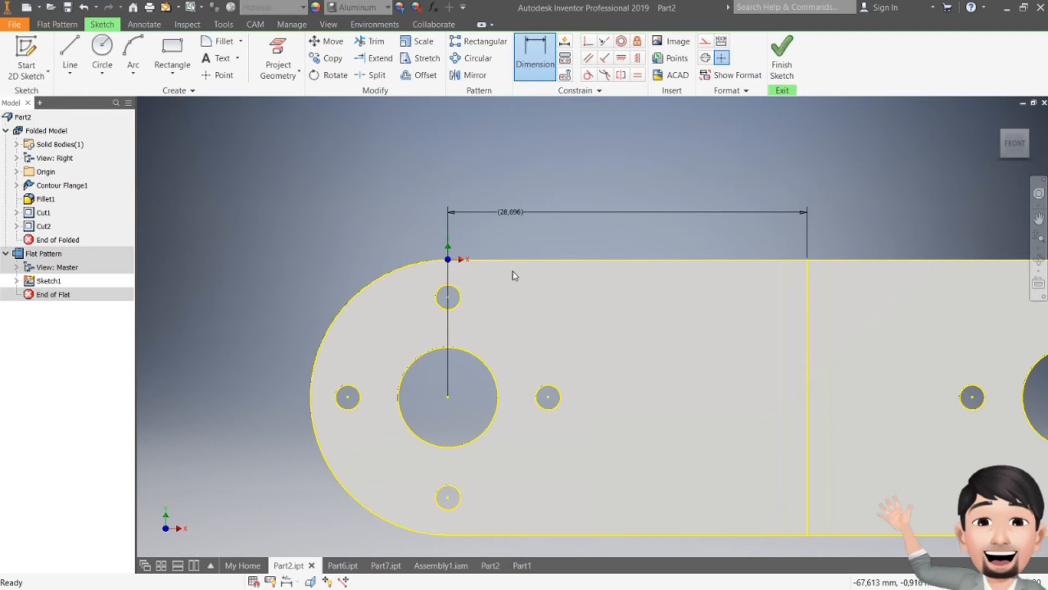
{"action": "scroll", "coordinate": [513, 275], "scroll_direction": "up", "scroll_amount": 3}
{"action": "key", "text": "Escape"}
Add a driven dimension between the other bend line and the center of the large hole at the right end.
{"action": "middle_click_drag", "start_coordinate": [556, 273], "coordinate": [474, 277]}
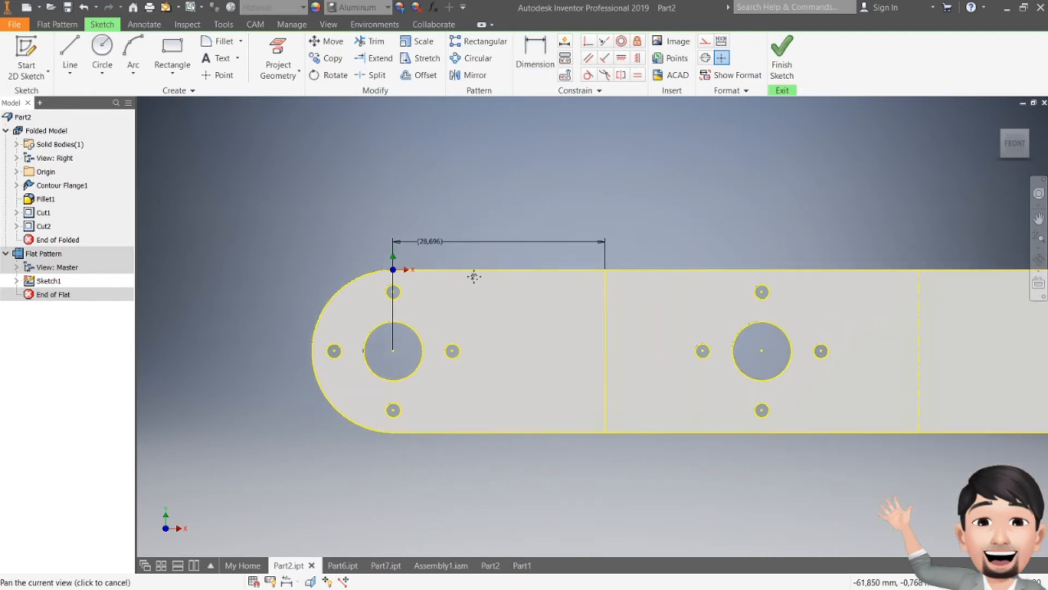
{"action": "middle_click_drag", "start_coordinate": [675, 284], "coordinate": [495, 291]}
{"action": "left_click", "coordinate": [535, 57]}
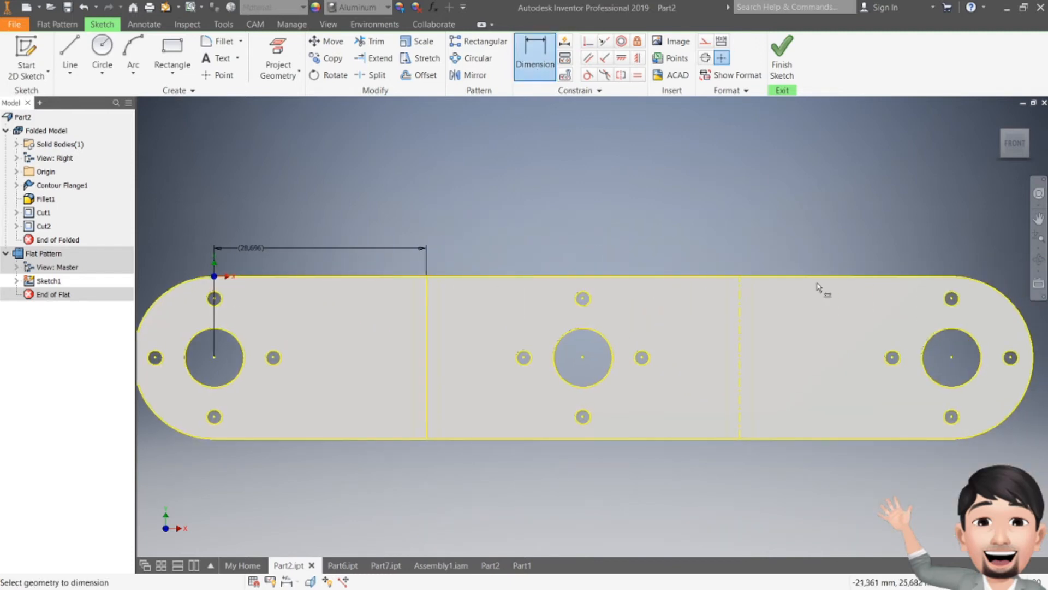
{"action": "left_click", "coordinate": [741, 364]}
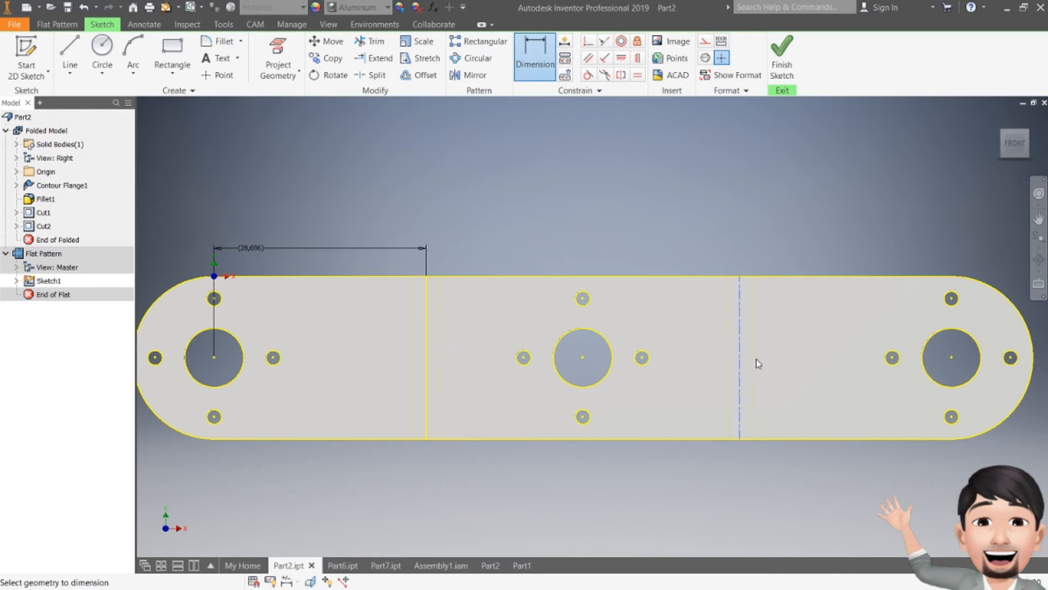
{"action": "left_click", "coordinate": [951, 358]}
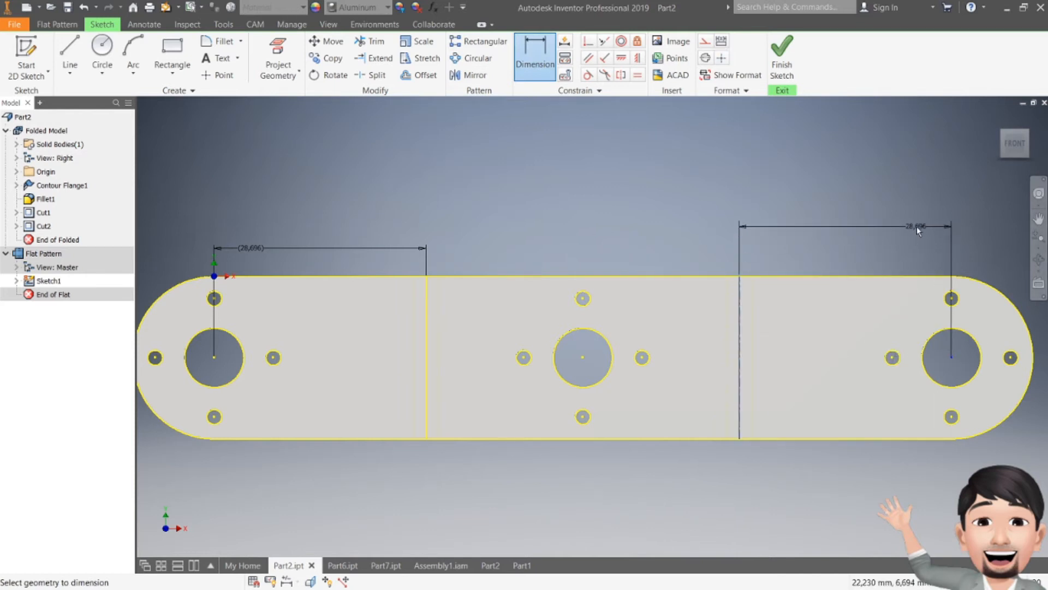
{"action": "left_click", "coordinate": [916, 226]}
{"action": "left_click", "coordinate": [283, 121]}
{"action": "key", "text": "Escape"}
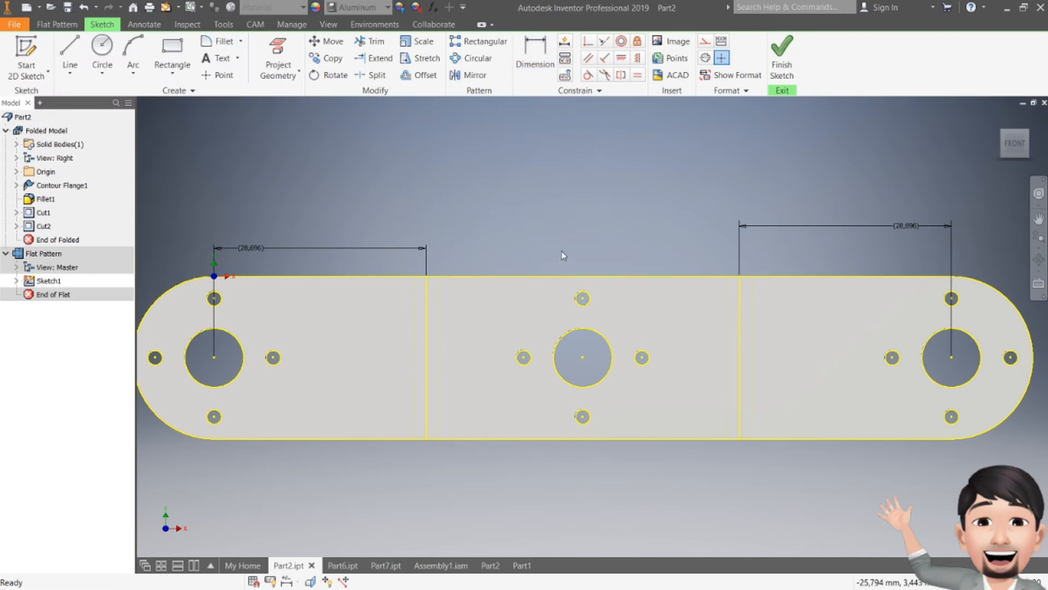
Return to the Part1 plate and start a new sketch on its top face.
{"action": "left_click", "coordinate": [518, 566]}
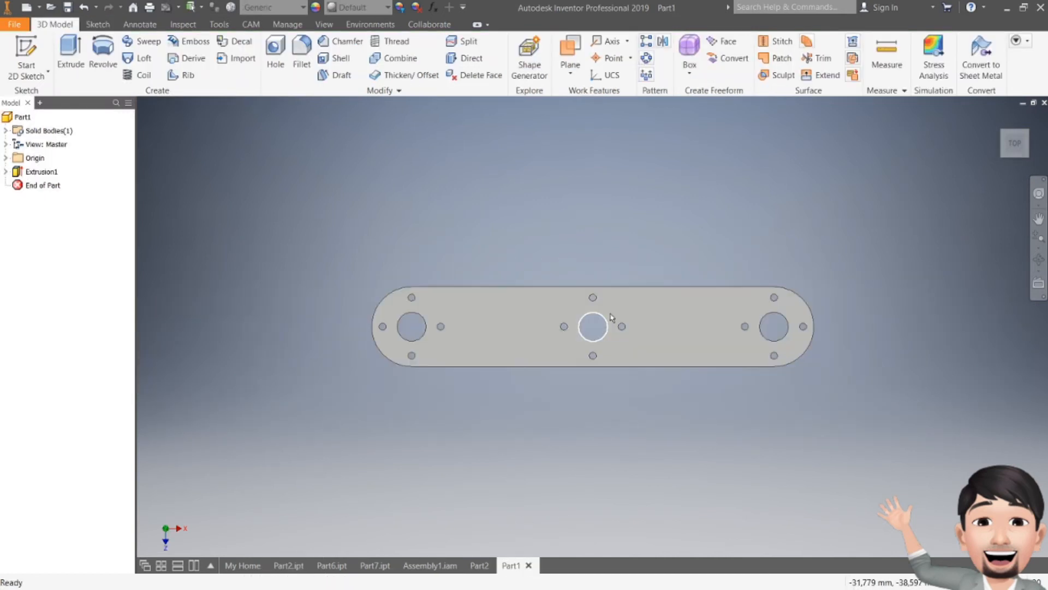
{"action": "scroll", "coordinate": [628, 329], "scroll_direction": "up", "scroll_amount": 3}
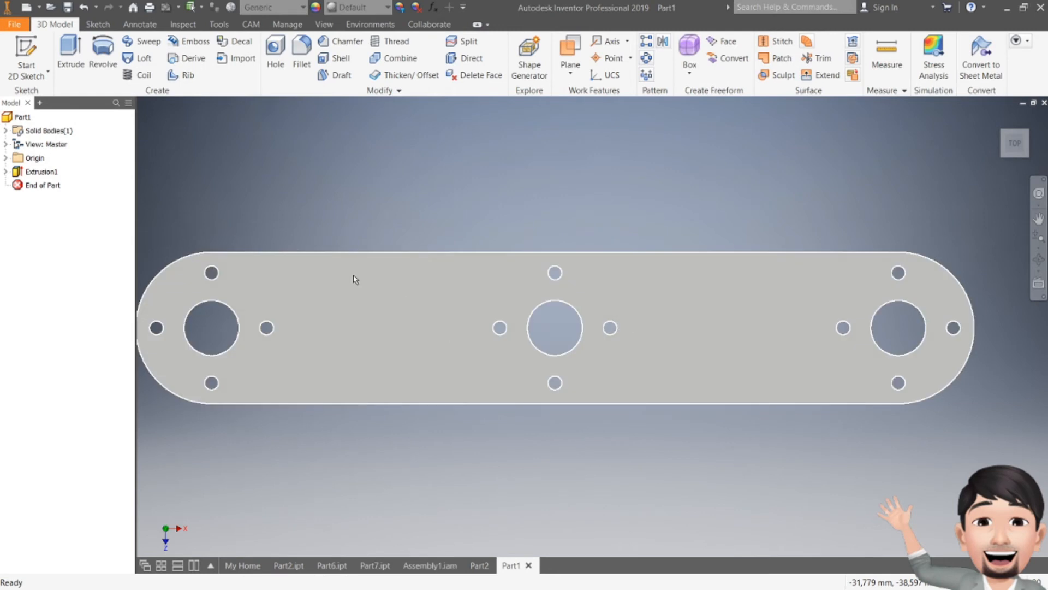
{"action": "left_click", "coordinate": [26, 53]}
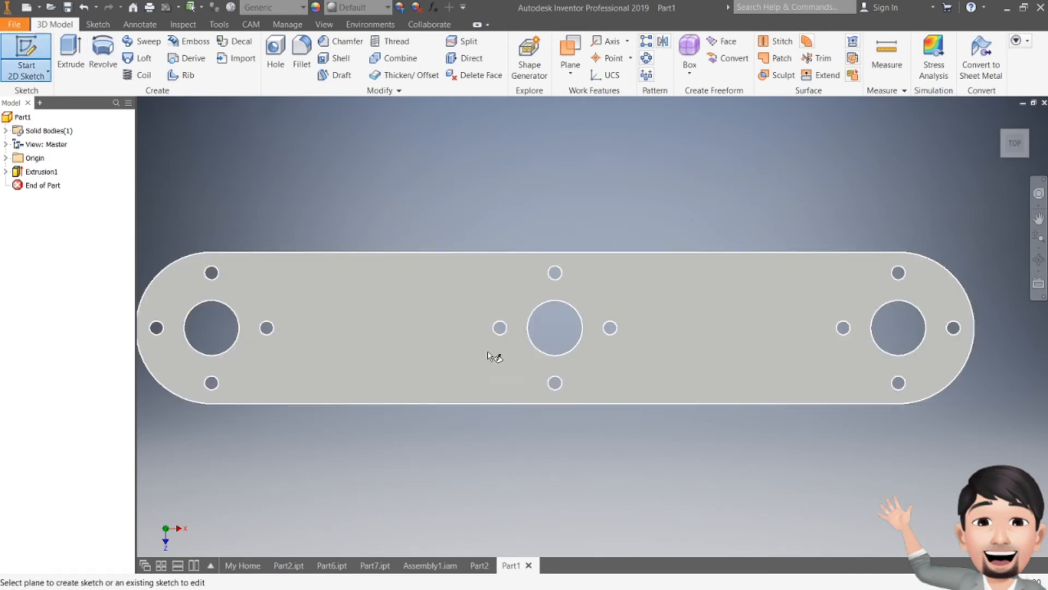
{"action": "left_click", "coordinate": [439, 333]}
{"action": "scroll", "coordinate": [517, 351], "scroll_direction": "down", "scroll_amount": 3}
{"action": "middle_click_drag", "start_coordinate": [462, 320], "coordinate": [666, 343]}
{"action": "scroll", "coordinate": [545, 316], "scroll_direction": "up", "scroll_amount": 3}
{"action": "middle_click_drag", "start_coordinate": [508, 317], "coordinate": [561, 330]}
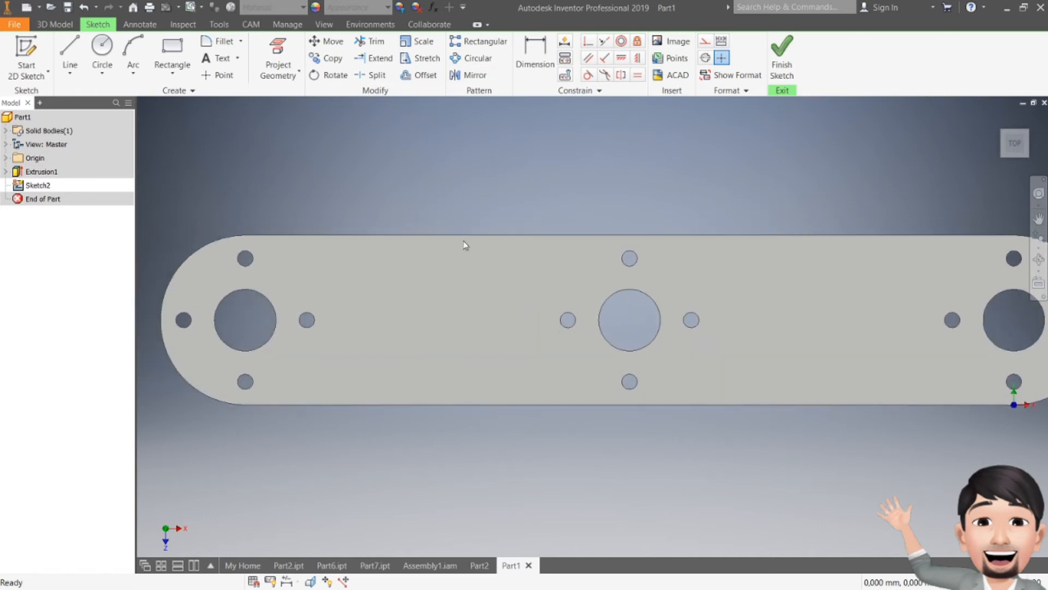
Project the large holes at both ends of the plate into the sketch to get their center points.
{"action": "left_click", "coordinate": [221, 74]}
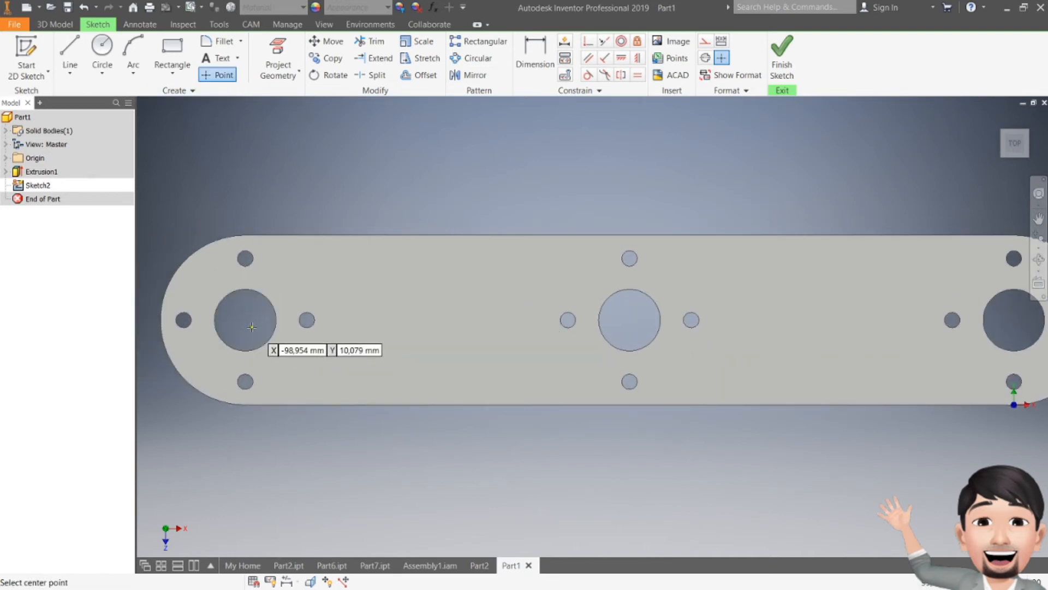
{"action": "left_click", "coordinate": [278, 54]}
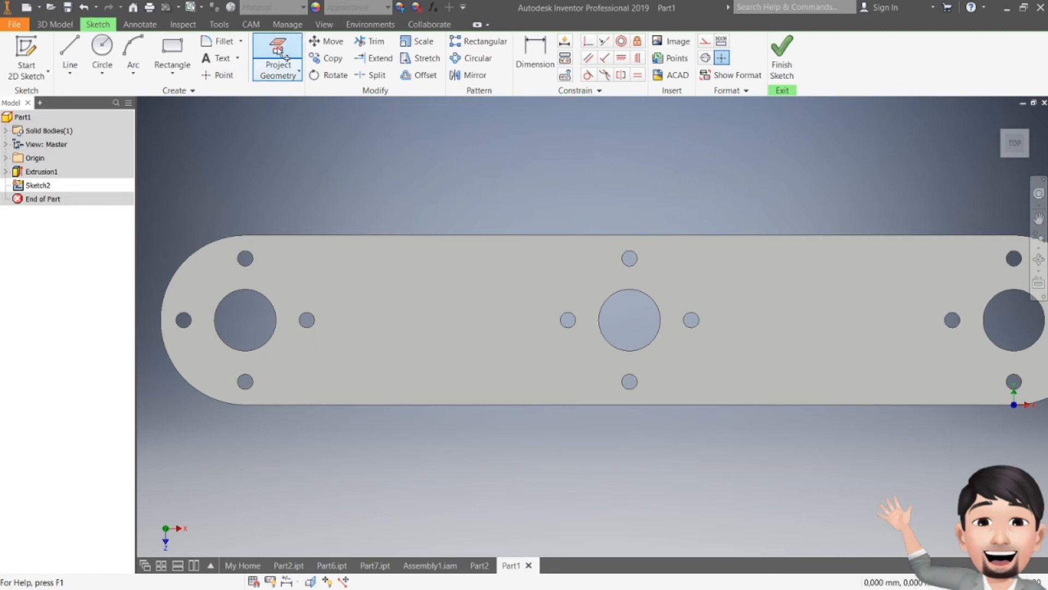
{"action": "left_click", "coordinate": [257, 296]}
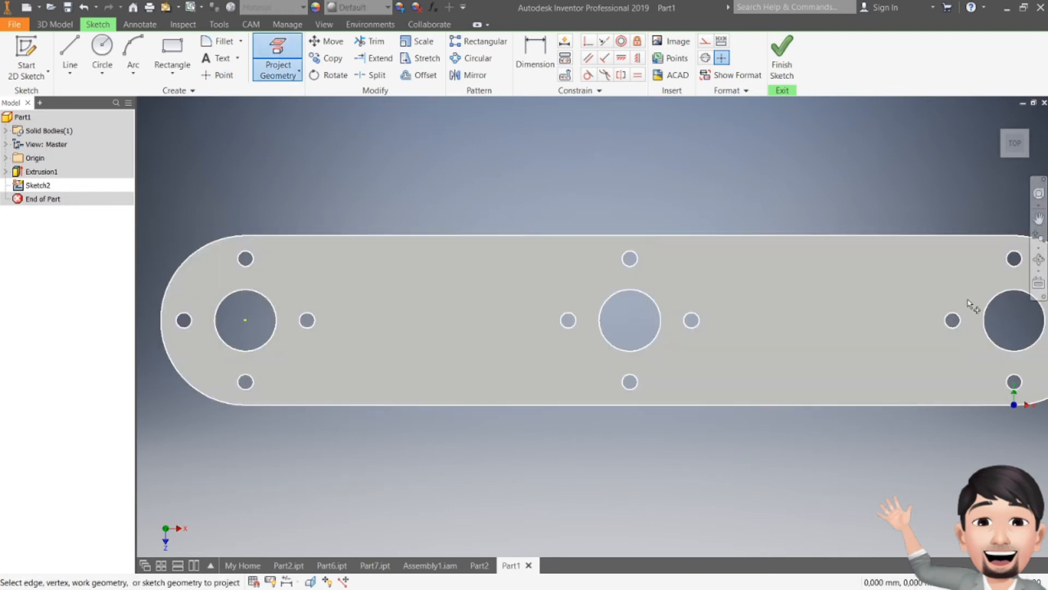
{"action": "left_click", "coordinate": [995, 299]}
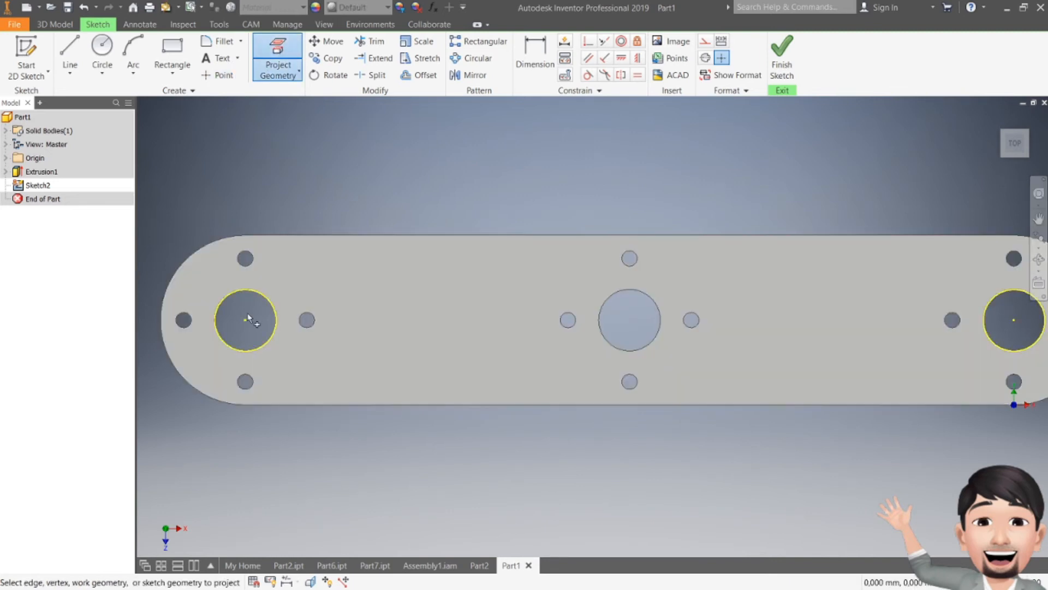
Place a sketch point in line with the left large hole's center, toward the plate's middle, and dimension it 28.696 mm from that center.
{"action": "left_click", "coordinate": [229, 75]}
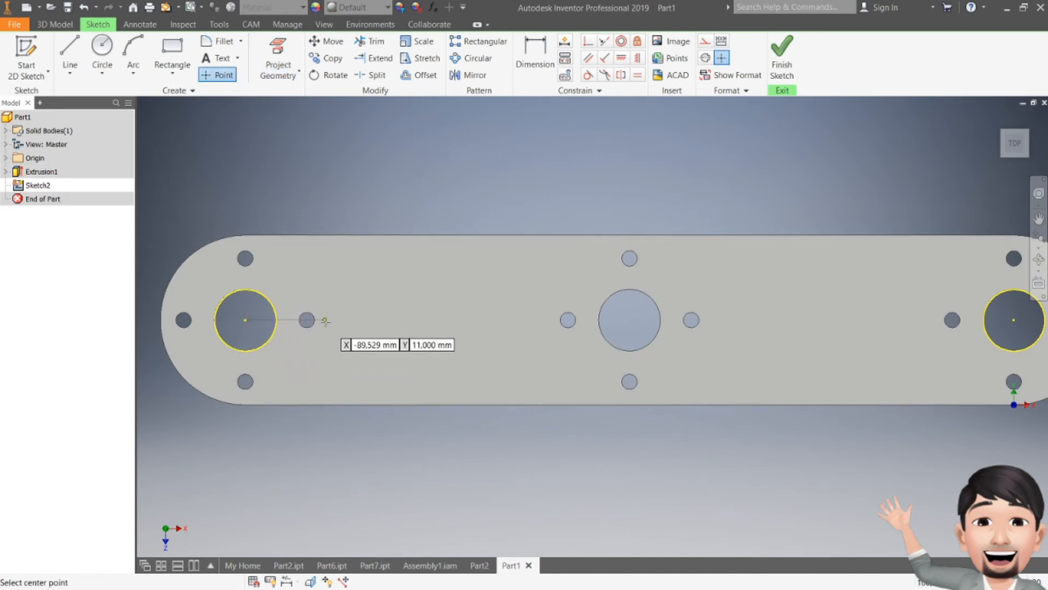
{"action": "left_click", "coordinate": [378, 320]}
{"action": "key", "text": "Escape"}
{"action": "key", "text": "d"}
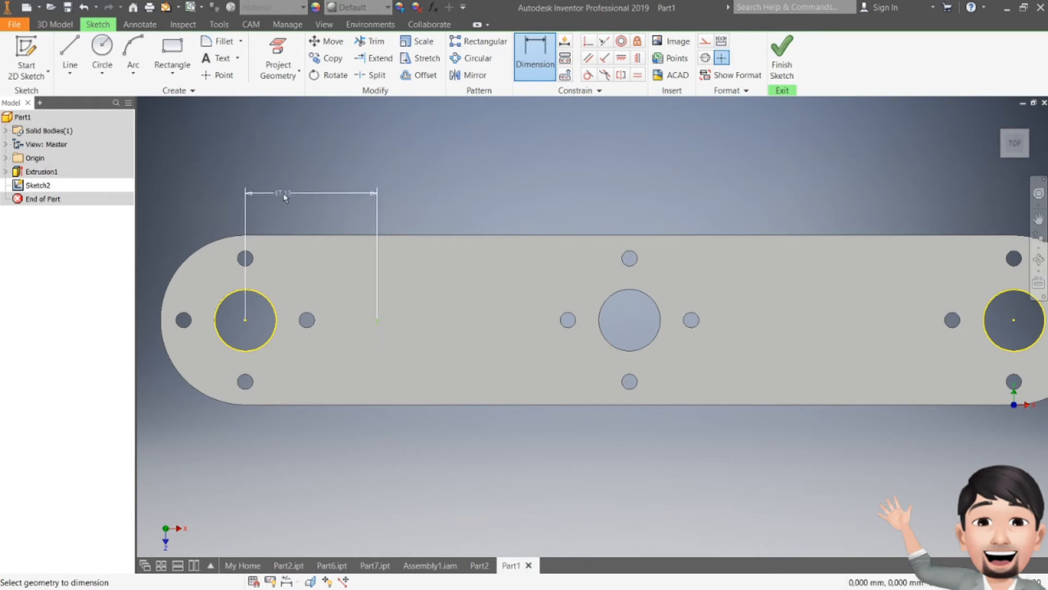
{"action": "left_click", "coordinate": [283, 195]}
{"action": "type", "text": "28"}
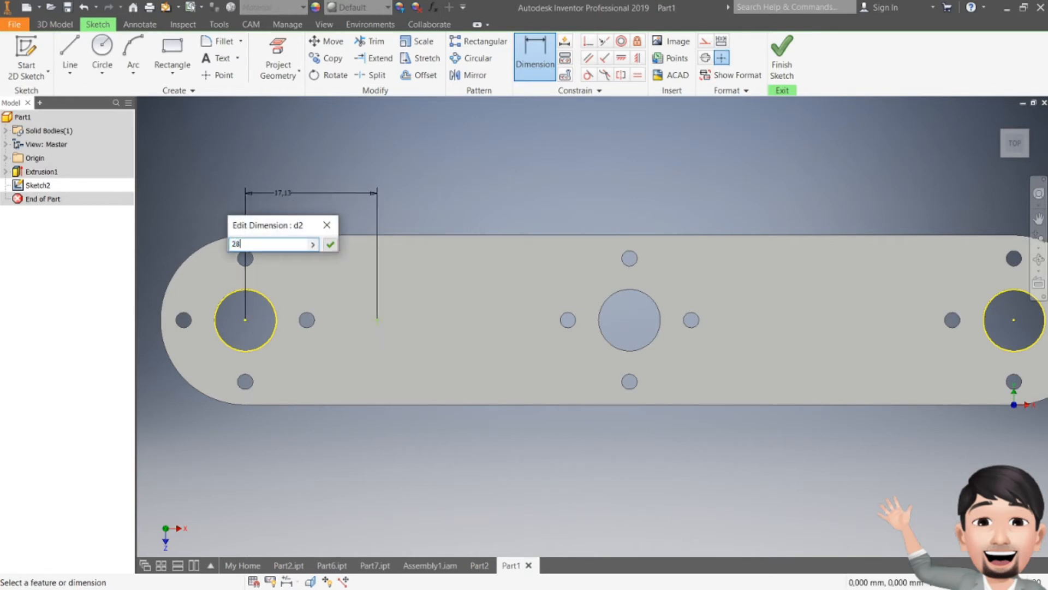
{"action": "key", "text": "Return"}
{"action": "key", "text": "Escape"}
Place a second sketch point in line with the right large hole's center and dimension it 28.696 mm inward from that center.
{"action": "middle_click_drag", "start_coordinate": [466, 306], "coordinate": [412, 373]}
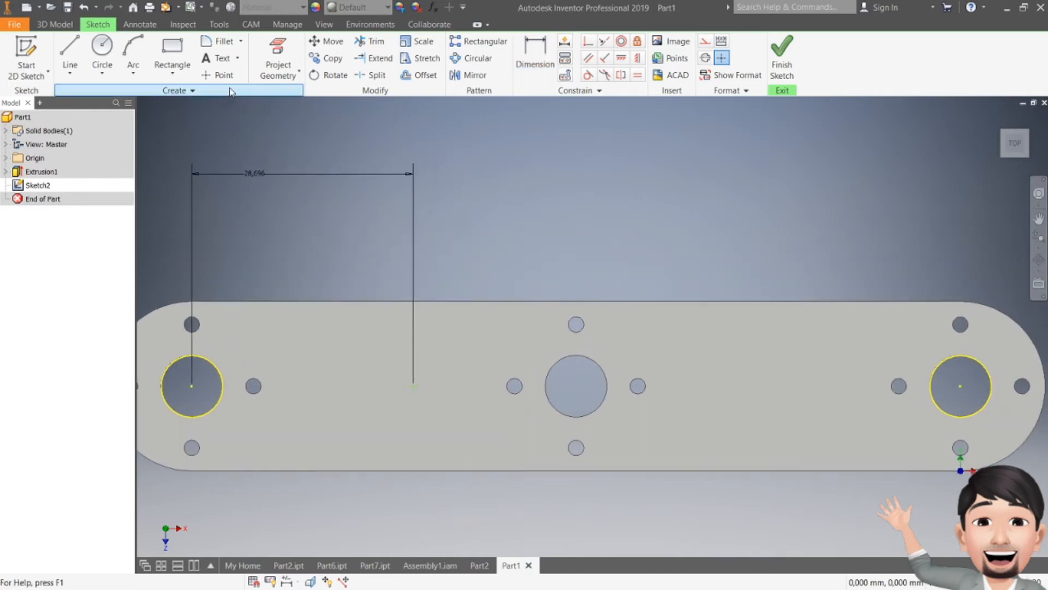
{"action": "left_click", "coordinate": [219, 75]}
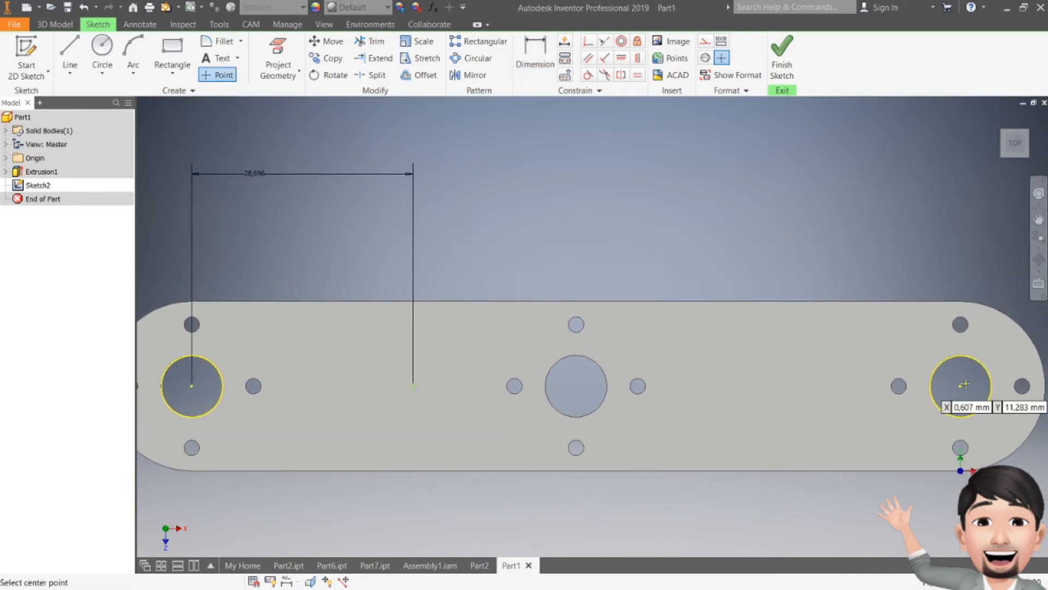
{"action": "left_click", "coordinate": [849, 386]}
{"action": "left_click", "coordinate": [535, 57]}
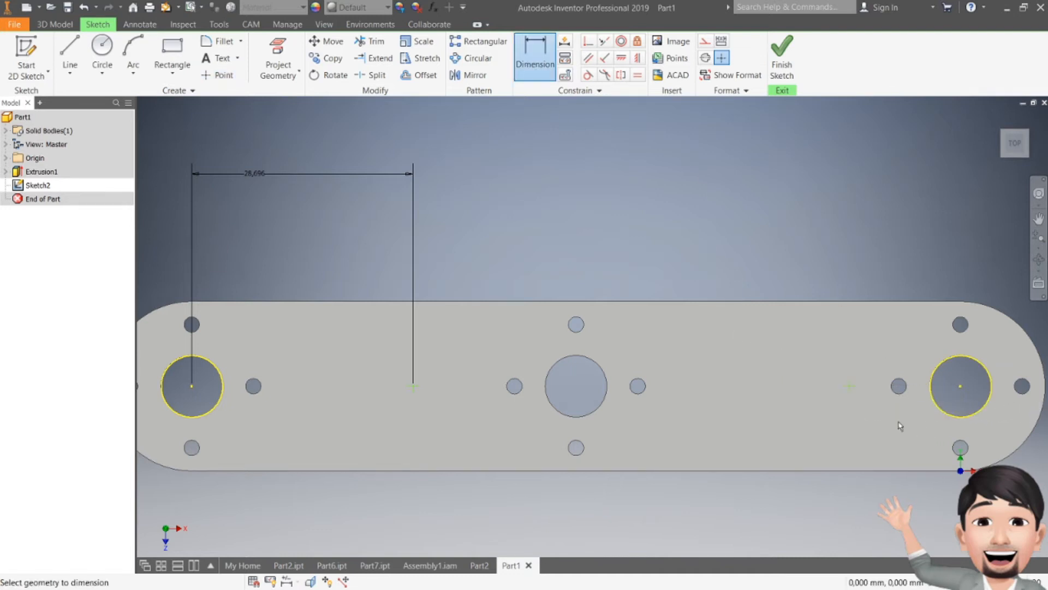
{"action": "left_click", "coordinate": [960, 387]}
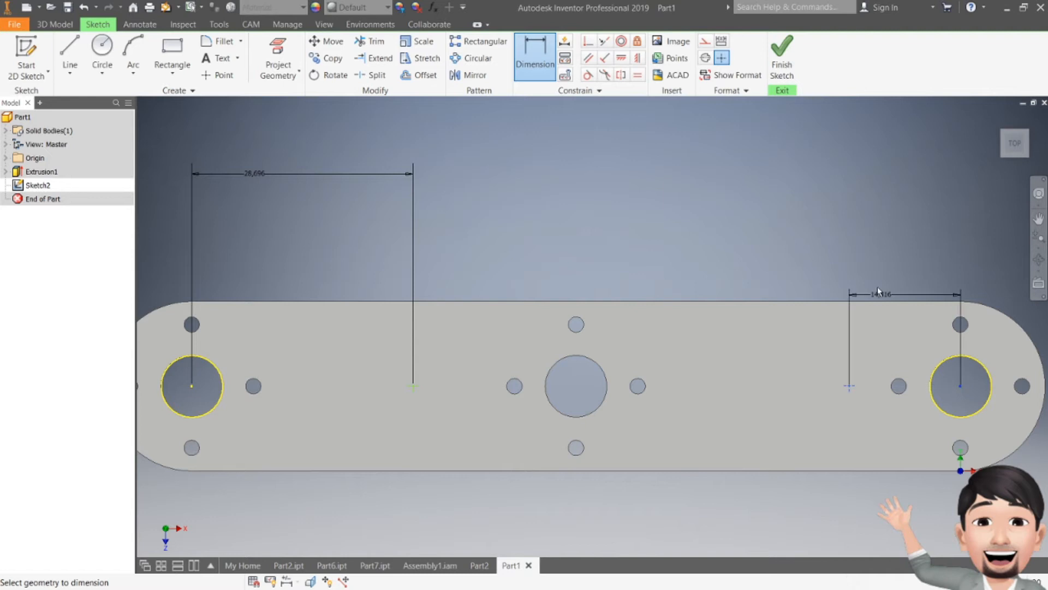
{"action": "left_click", "coordinate": [889, 257]}
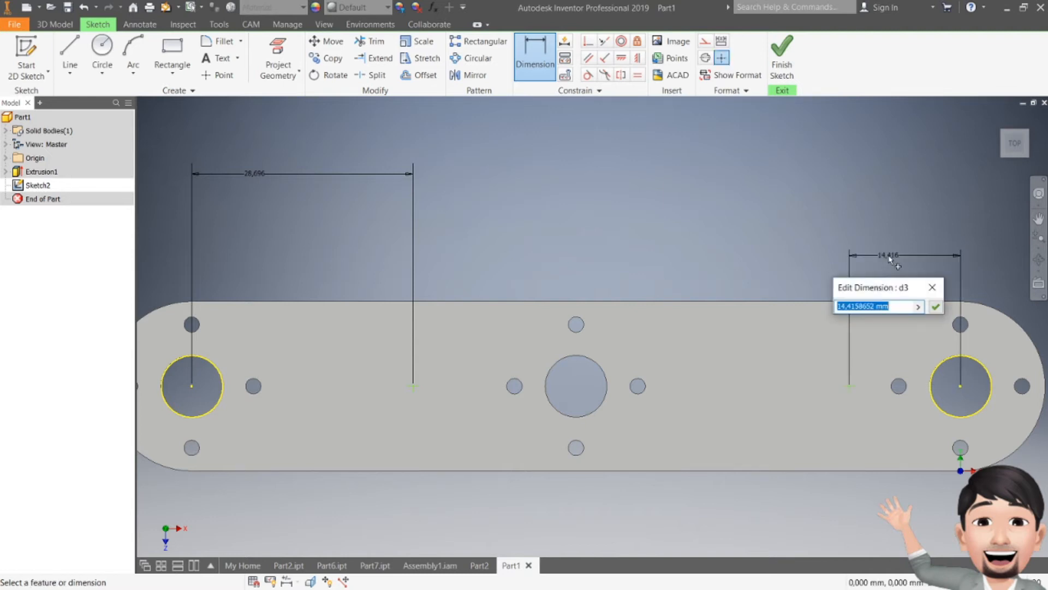
{"action": "type", "text": "28.69"}
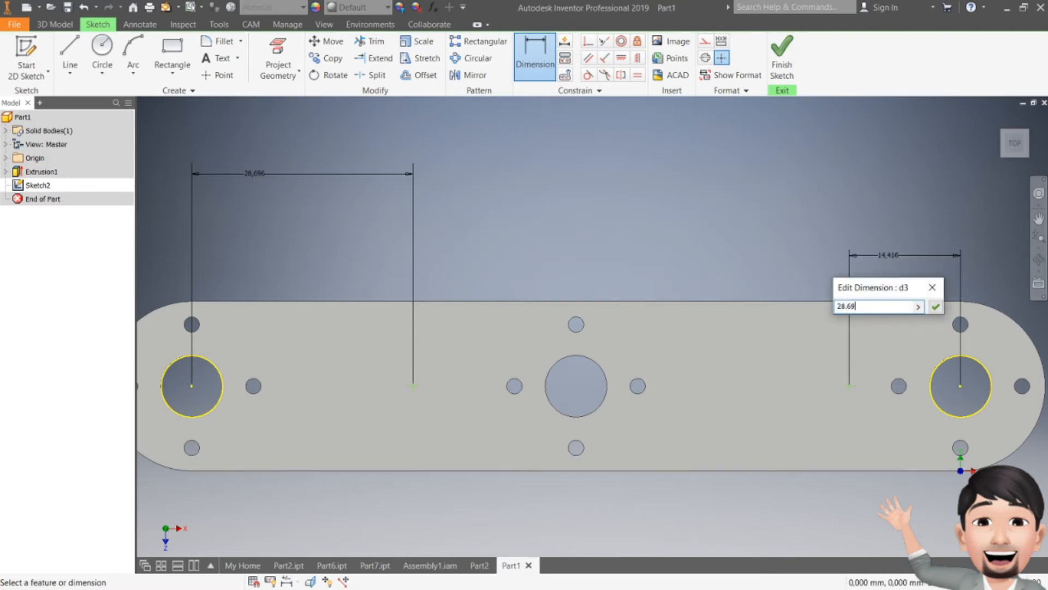
{"action": "type", "text": "6"}
{"action": "key", "text": "Return"}
{"action": "key", "text": "Escape"}
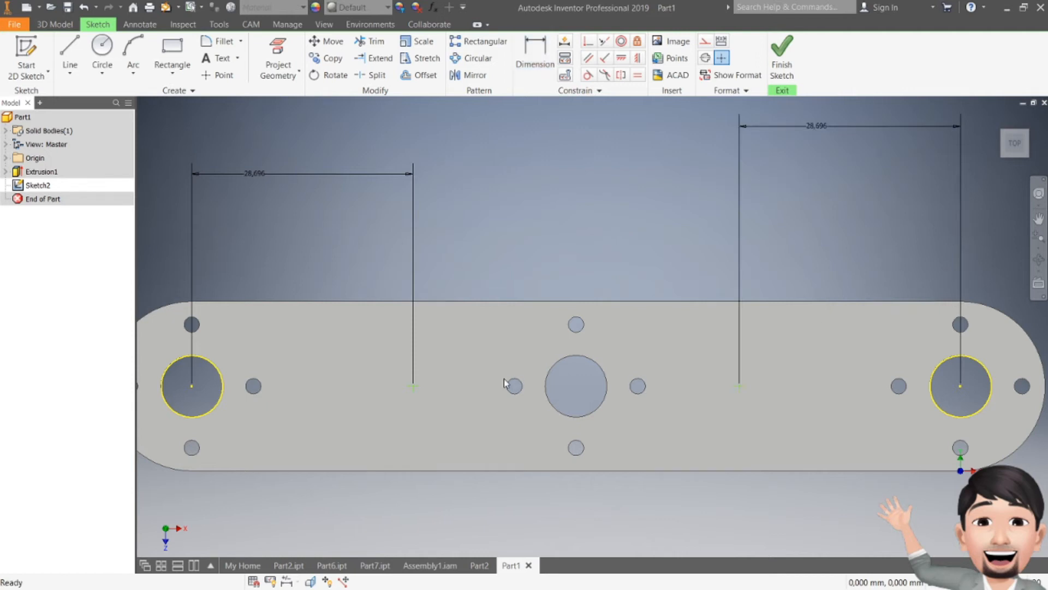
Draw the left bend line as two vertical lines from the left sketch point to the plate's lower and upper edges.
{"action": "left_click", "coordinate": [70, 57]}
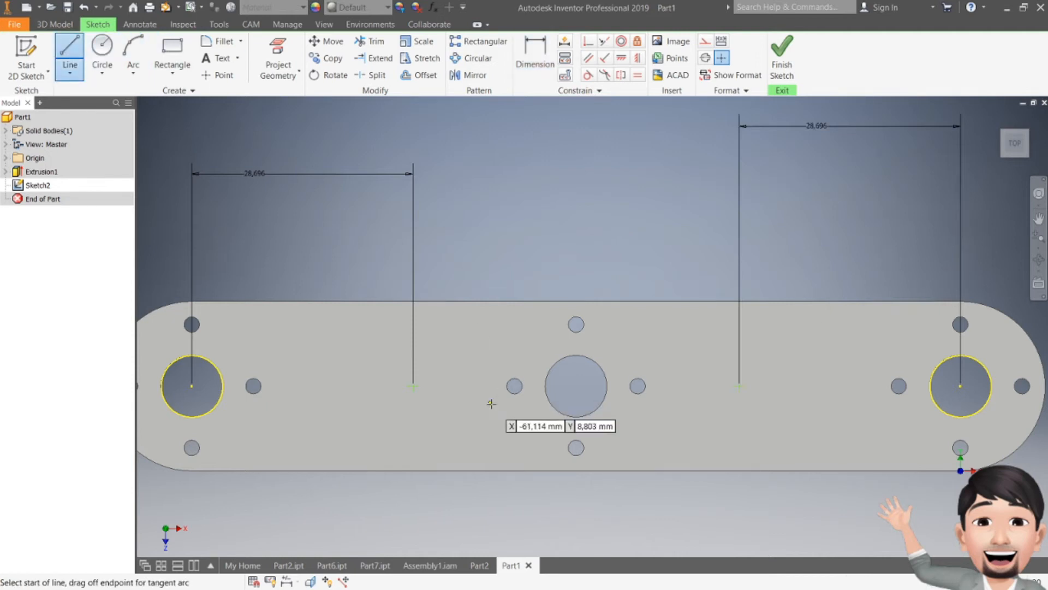
{"action": "left_click", "coordinate": [413, 386]}
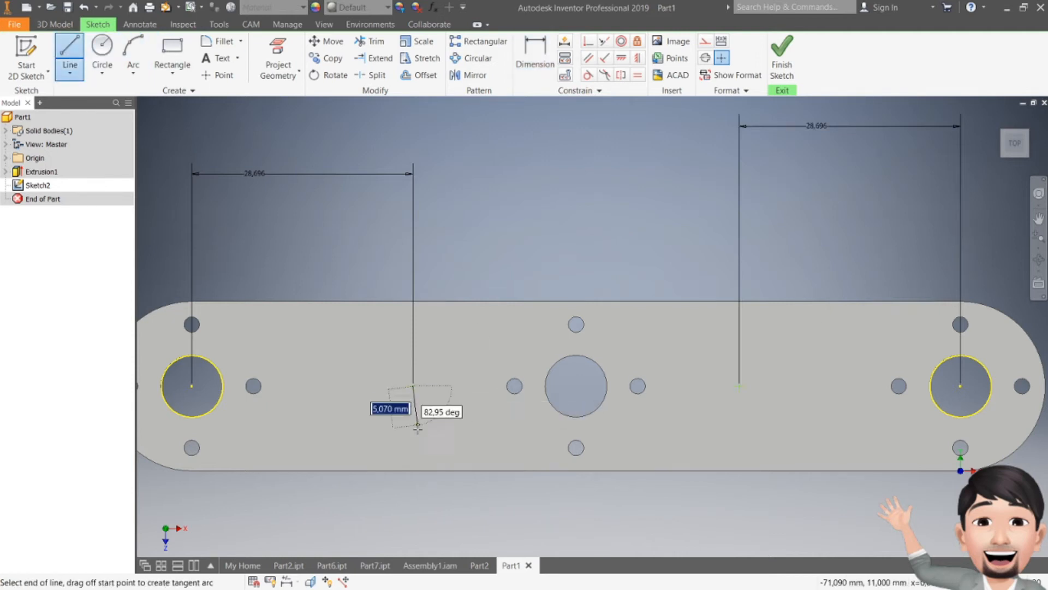
{"action": "double_click", "coordinate": [412, 468]}
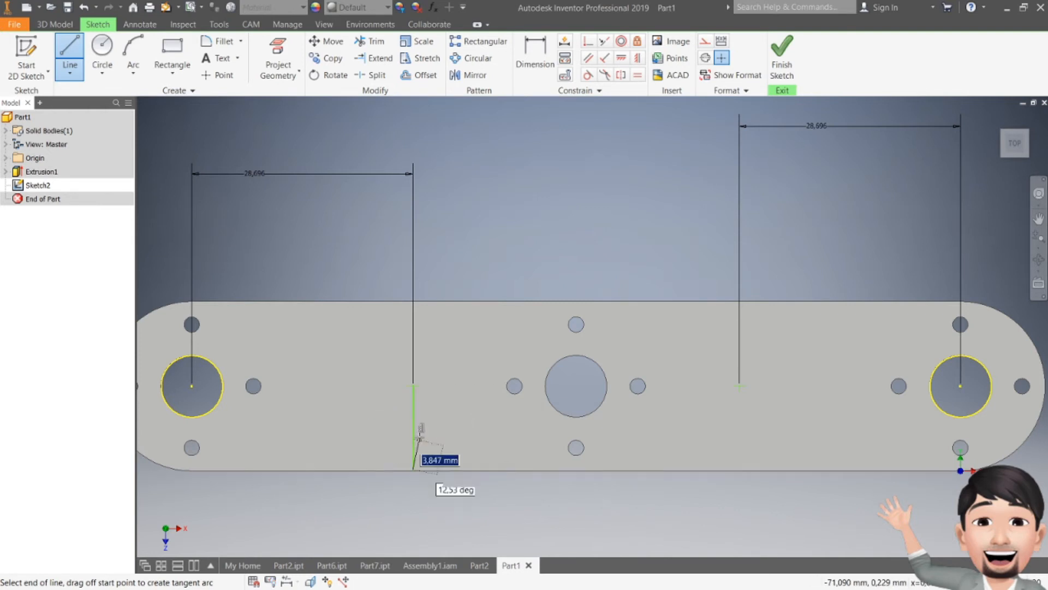
{"action": "left_click", "coordinate": [413, 385]}
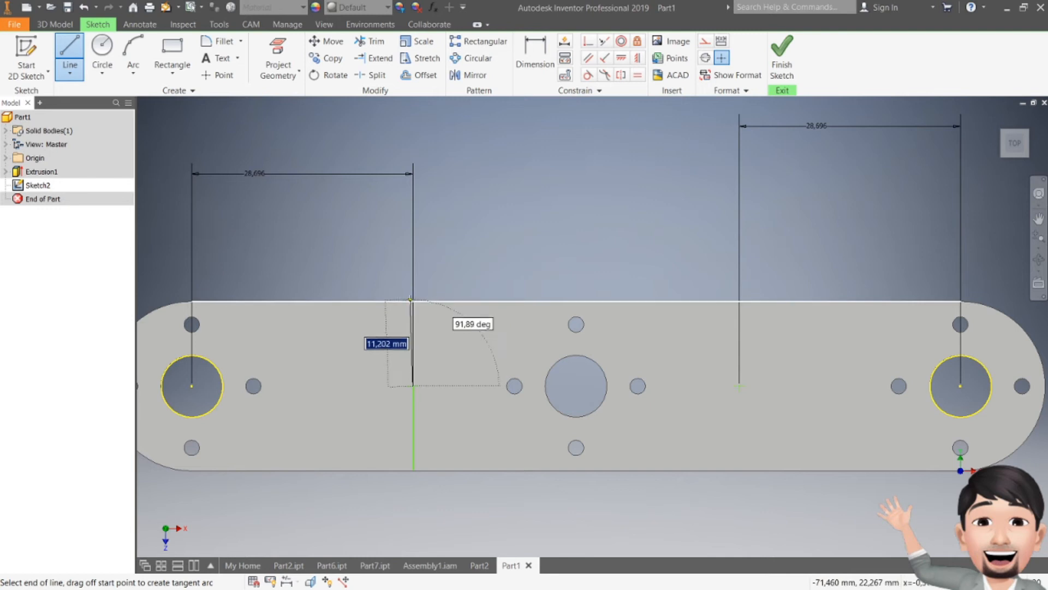
{"action": "double_click", "coordinate": [413, 300]}
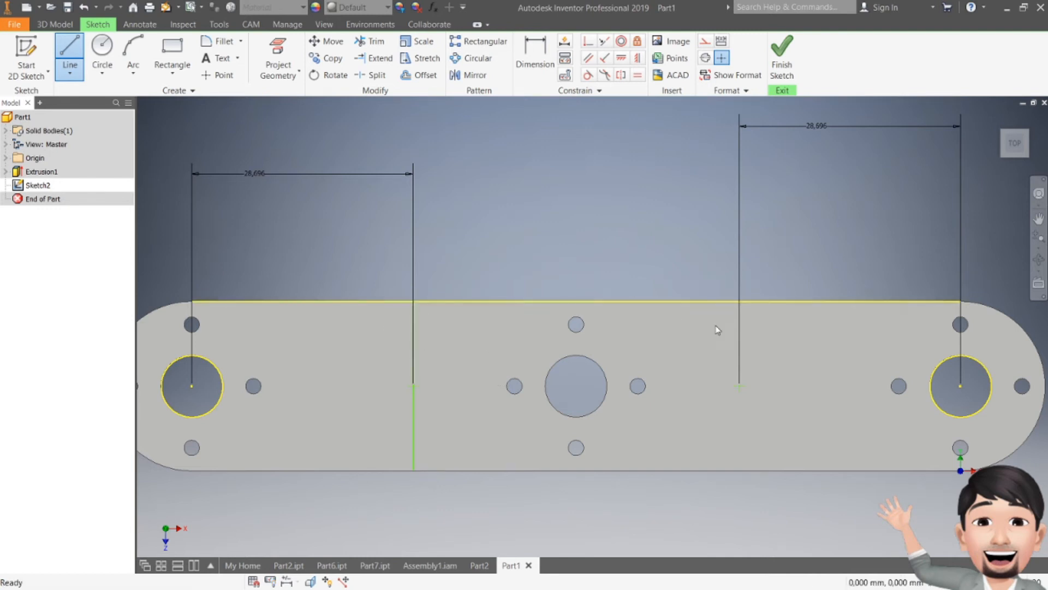
Draw the right bend line as two vertical lines from the right sketch point to the plate's upper and lower edges.
{"action": "left_click", "coordinate": [739, 385]}
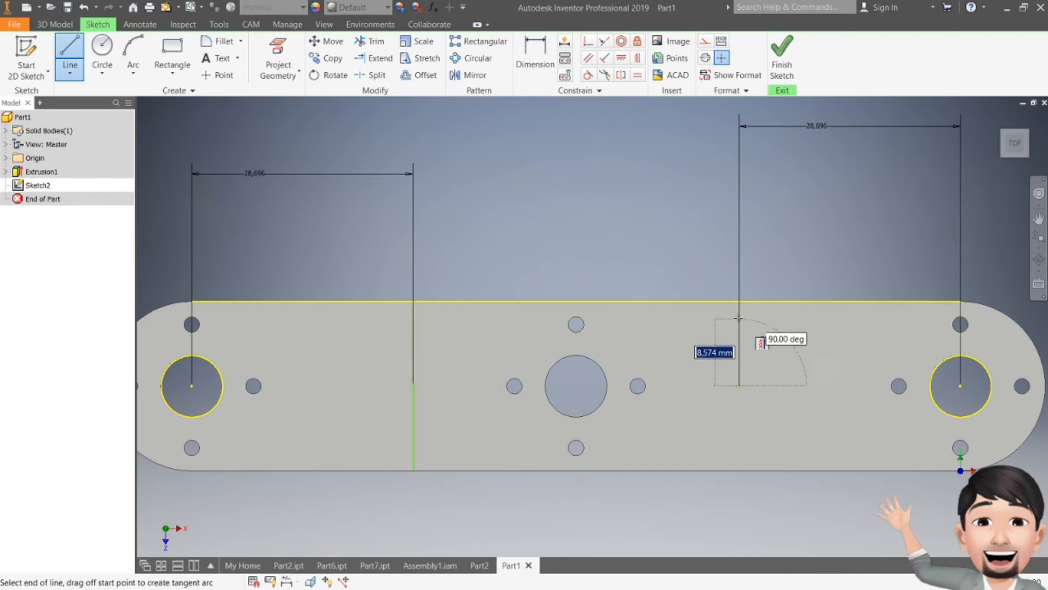
{"action": "double_click", "coordinate": [739, 301]}
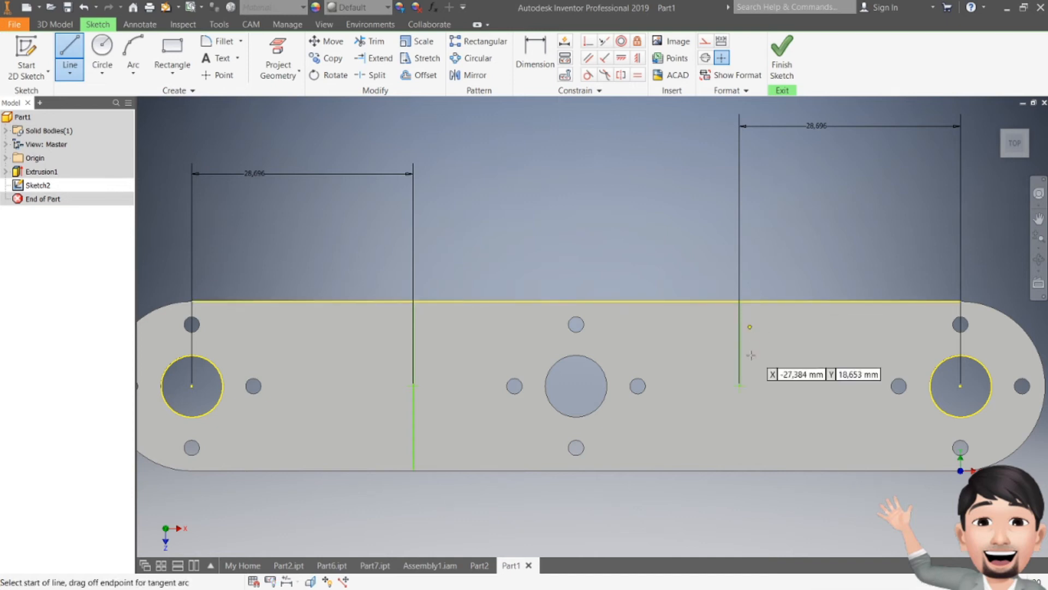
{"action": "left_click", "coordinate": [739, 385]}
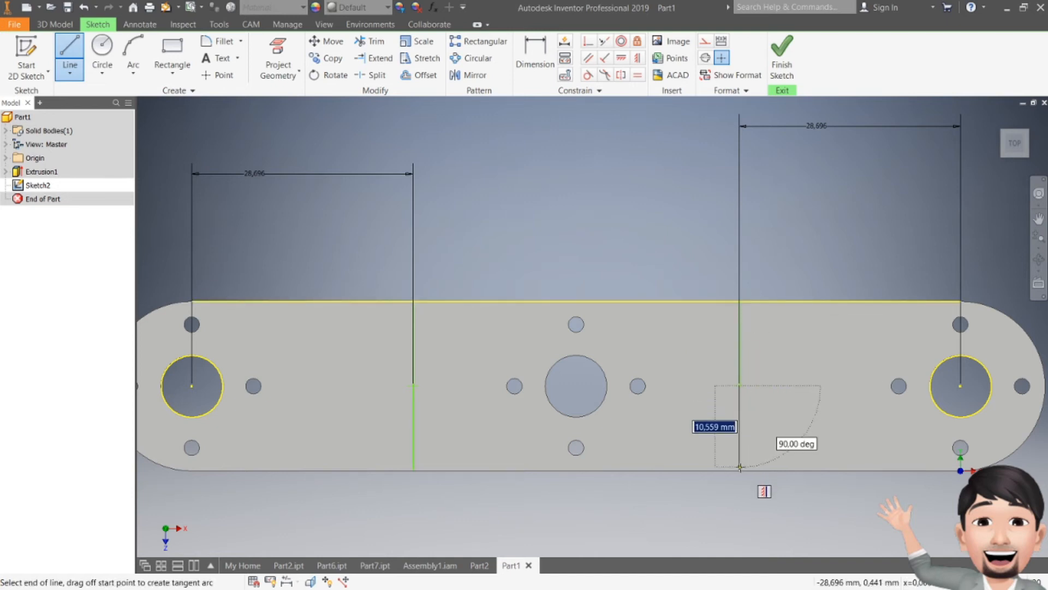
{"action": "left_click", "coordinate": [739, 469]}
{"action": "key", "text": "Escape"}
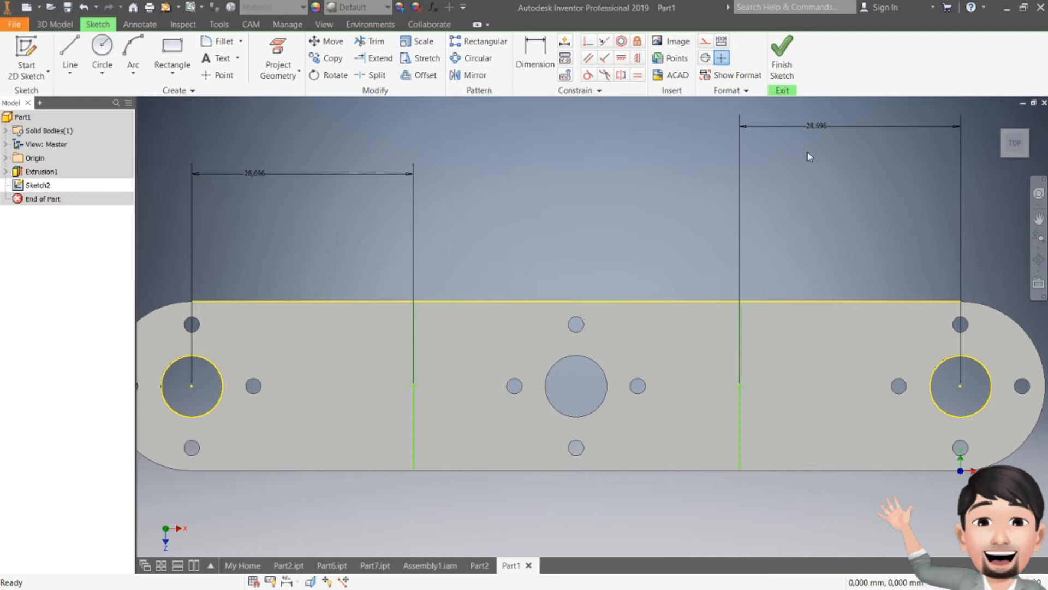
Finish the bend-line sketch and hide its dimensions in the model view.
{"action": "left_click", "coordinate": [786, 63]}
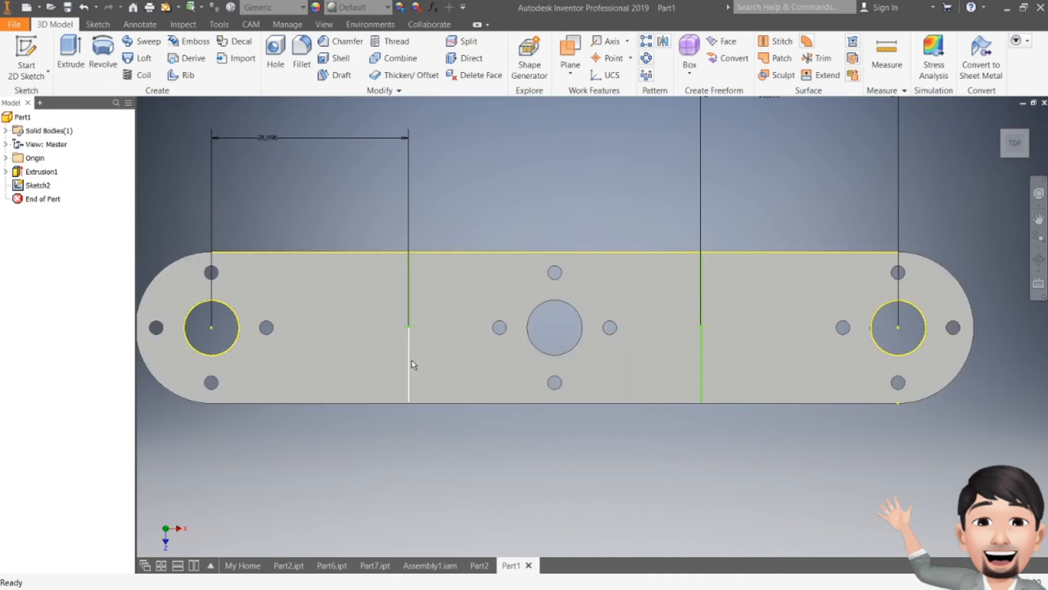
{"action": "middle_click_drag", "start_coordinate": [535, 282], "coordinate": [540, 400]}
{"action": "right_click", "coordinate": [49, 187]}
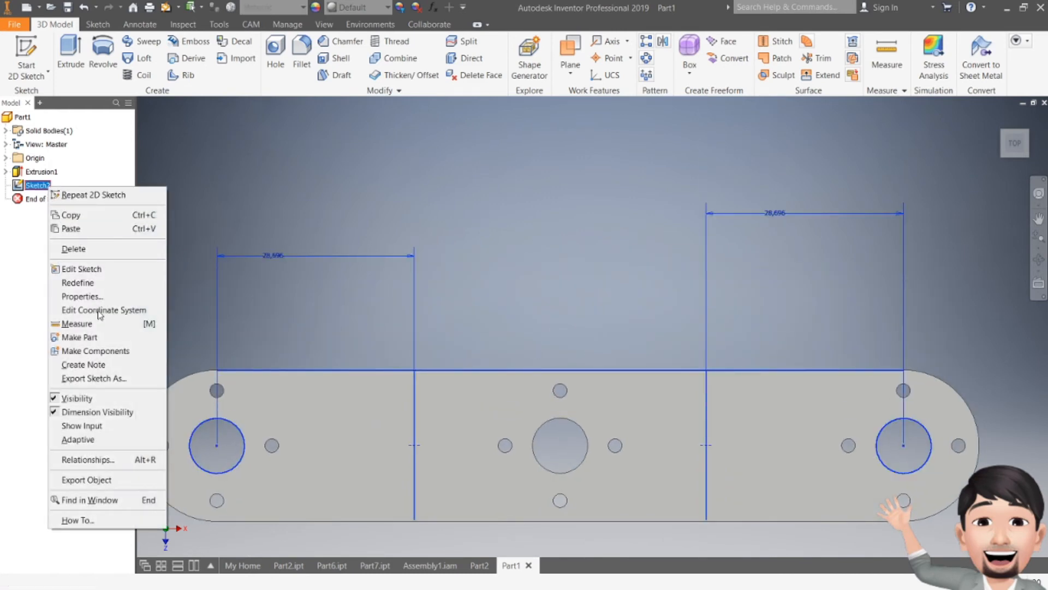
{"action": "left_click", "coordinate": [95, 412]}
{"action": "middle_click_drag", "start_coordinate": [683, 225], "coordinate": [628, 194]}
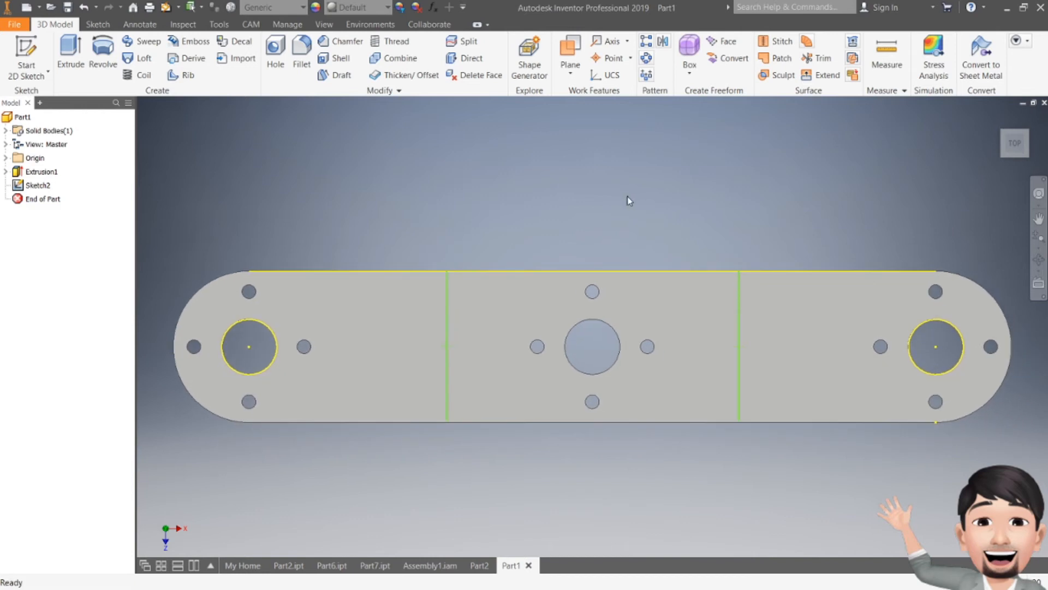
Start a new CAM milling setup for the plate, keeping Milling as the operation type and Stock box point as the origin.
{"action": "left_click", "coordinate": [262, 26]}
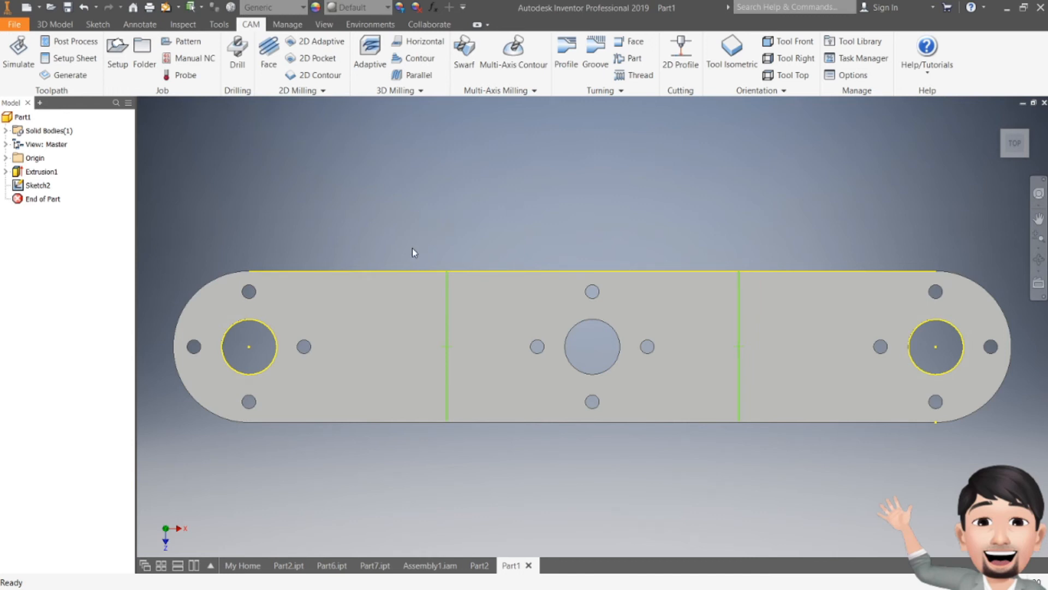
{"action": "left_click", "coordinate": [127, 66]}
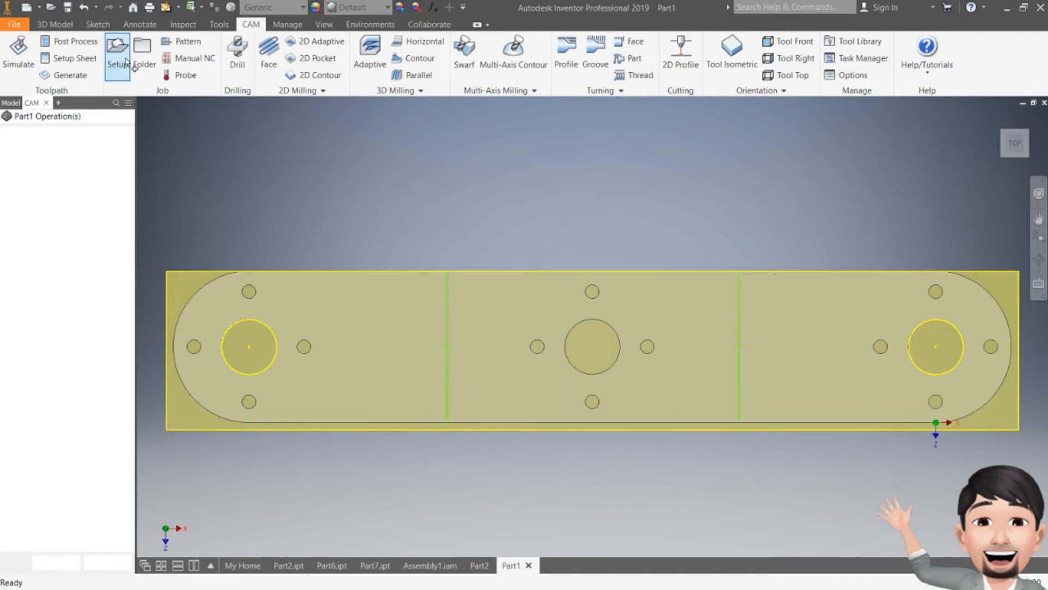
{"action": "middle_click_drag", "start_coordinate": [1019, 112], "coordinate": [728, 307], "text": "shift"}
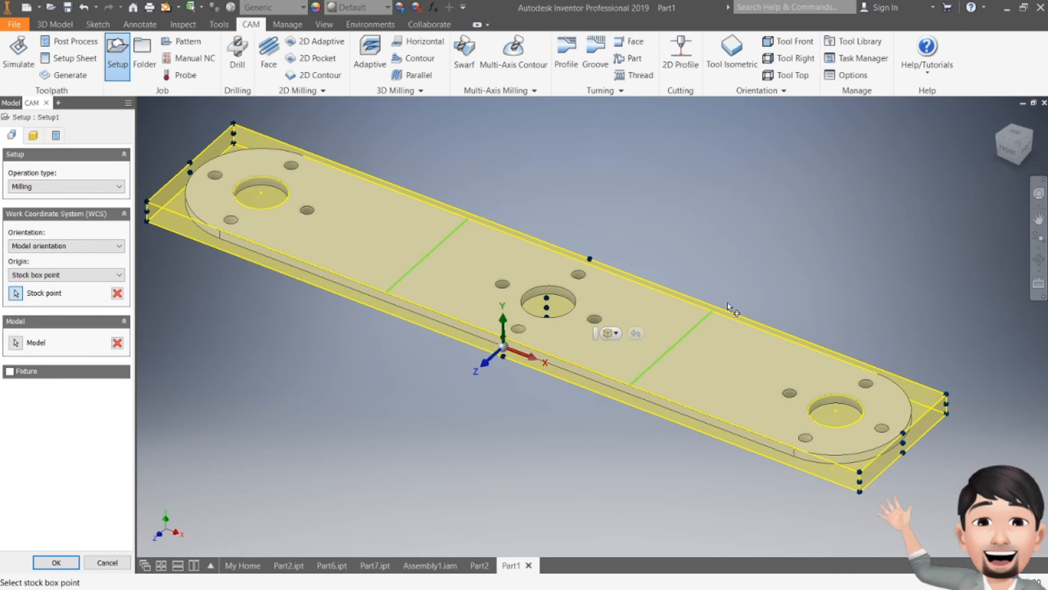
{"action": "middle_click_drag", "start_coordinate": [421, 311], "coordinate": [457, 378]}
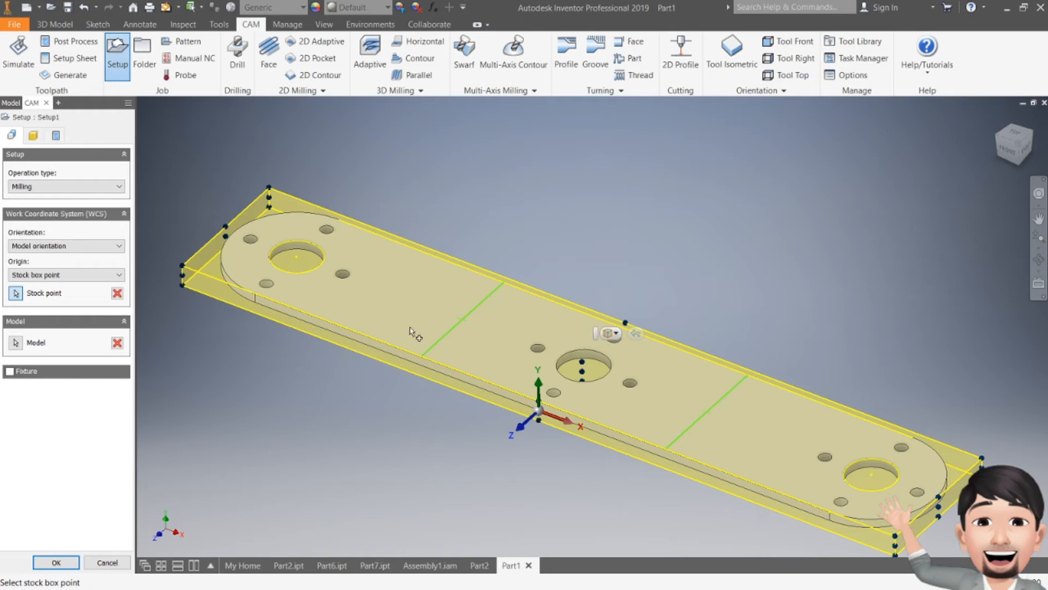
{"action": "scroll", "coordinate": [449, 313], "scroll_direction": "down", "scroll_amount": 3}
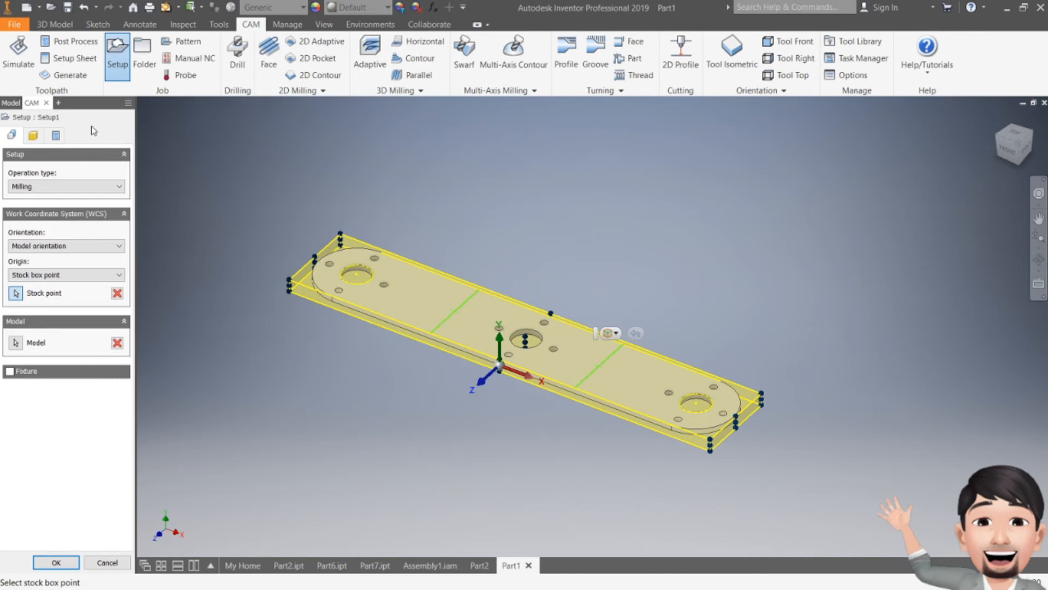
{"action": "left_click", "coordinate": [59, 187]}
{"action": "left_click", "coordinate": [60, 187]}
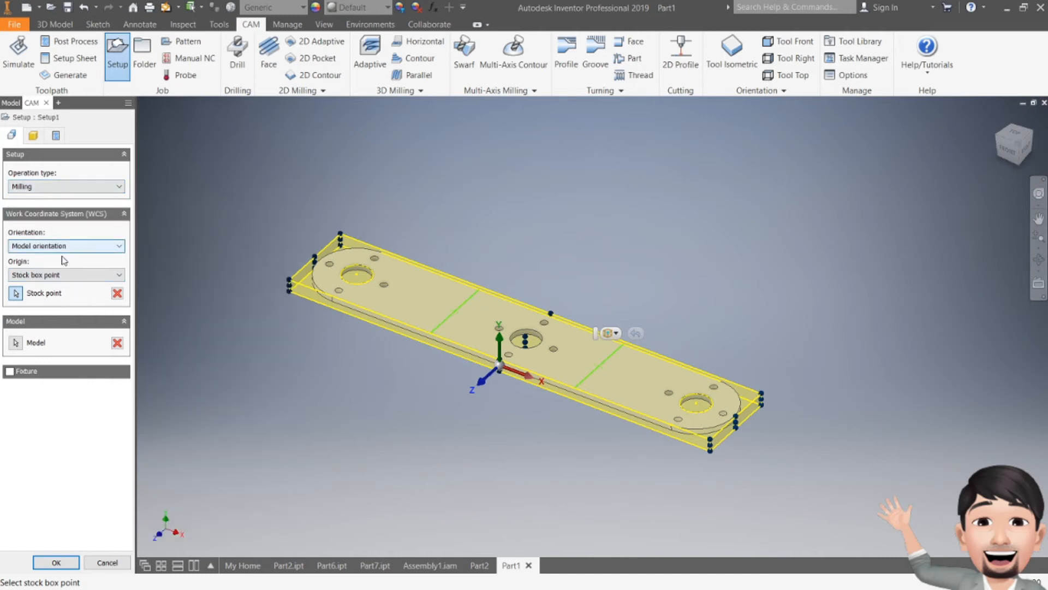
{"action": "left_click", "coordinate": [59, 274]}
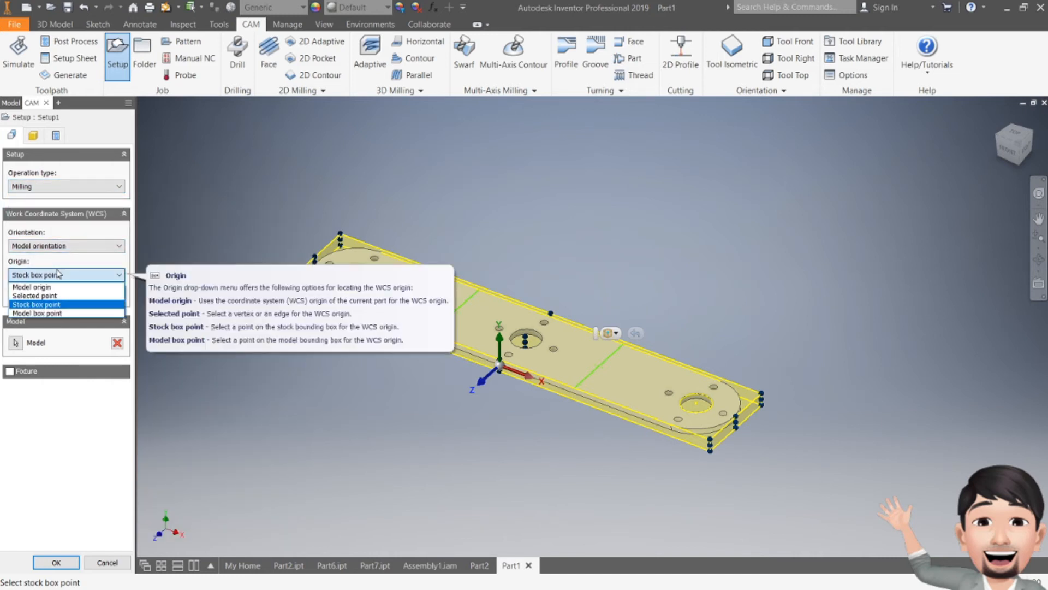
{"action": "left_click", "coordinate": [59, 275]}
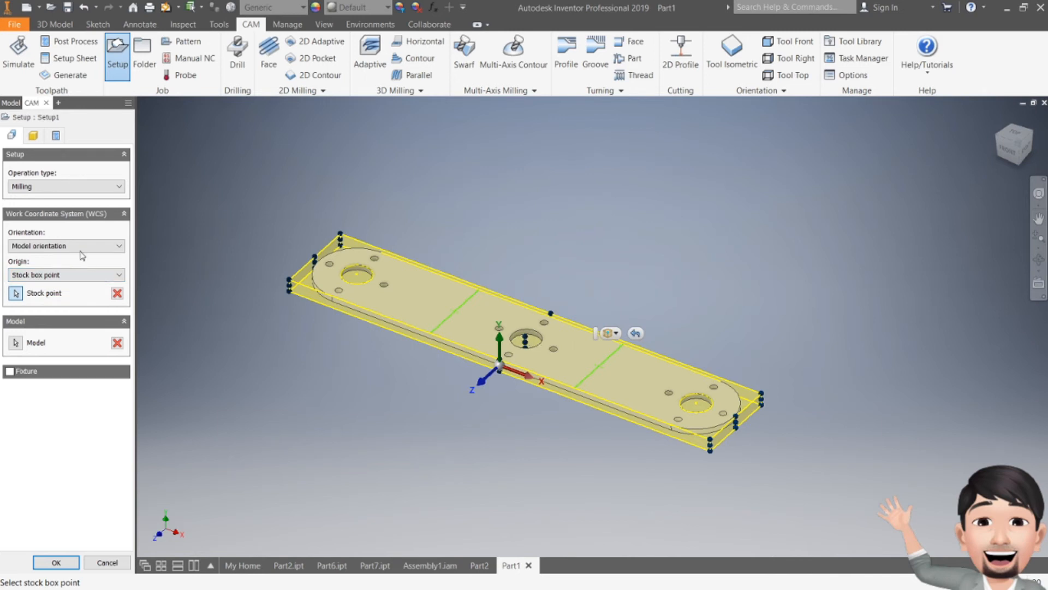
Orient the WCS with Select X & Y axes, using the plate's long edge for X and the left bend line for Y.
{"action": "left_click", "coordinate": [109, 246]}
{"action": "left_click", "coordinate": [55, 282]}
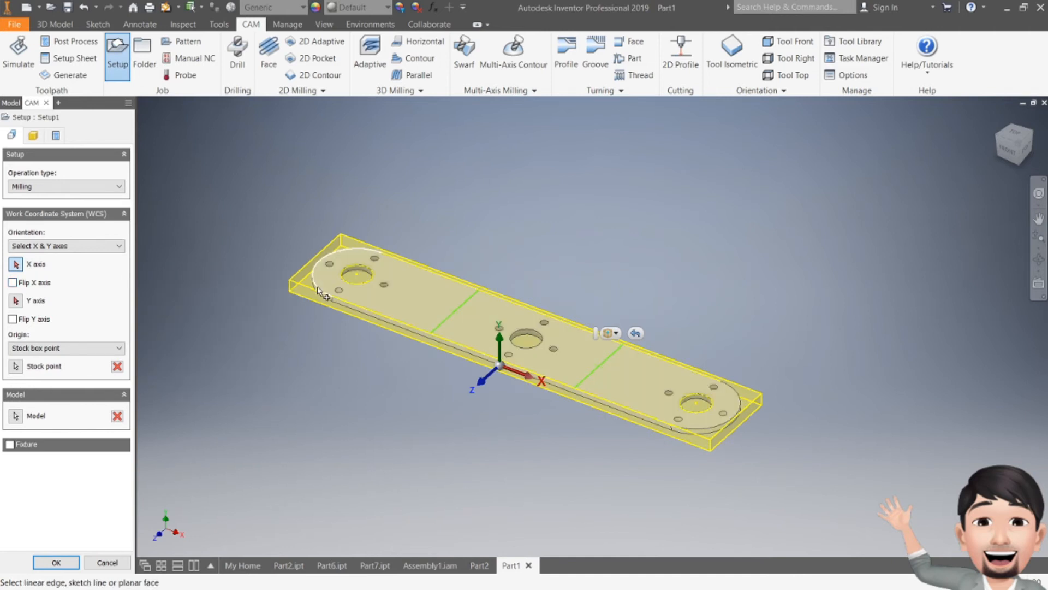
{"action": "left_click", "coordinate": [17, 264]}
{"action": "scroll", "coordinate": [565, 390], "scroll_direction": "up", "scroll_amount": 2}
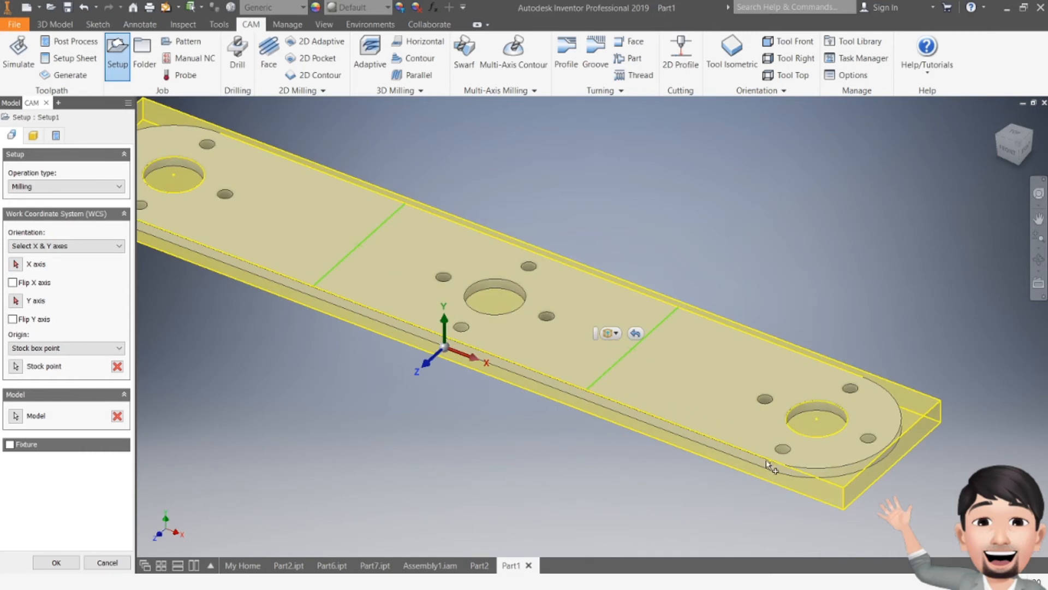
{"action": "left_click", "coordinate": [15, 264]}
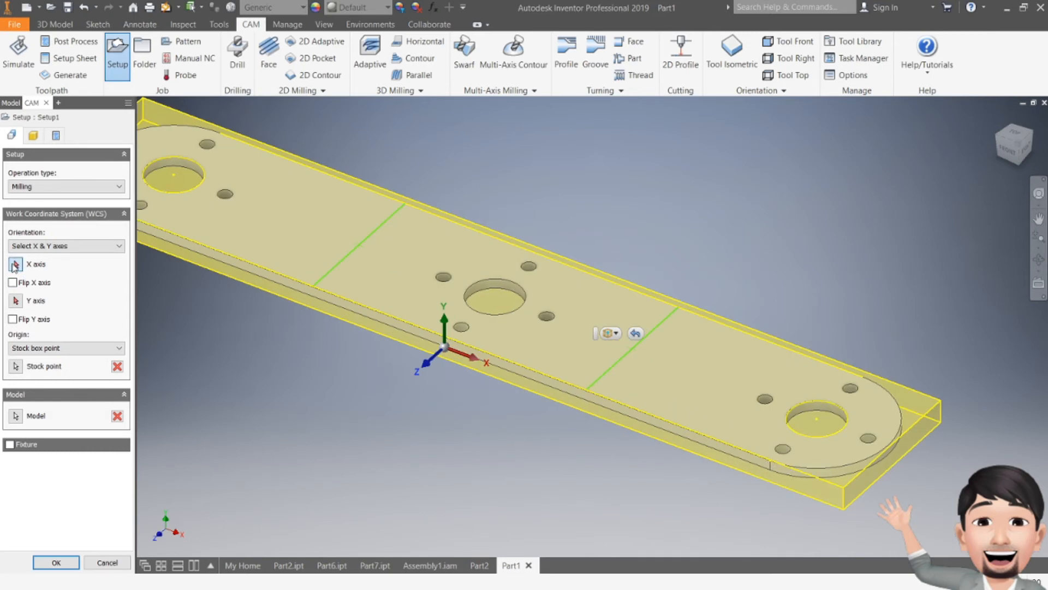
{"action": "left_click", "coordinate": [554, 392]}
{"action": "left_click", "coordinate": [16, 301]}
{"action": "middle_click_drag", "start_coordinate": [589, 364], "coordinate": [776, 459]}
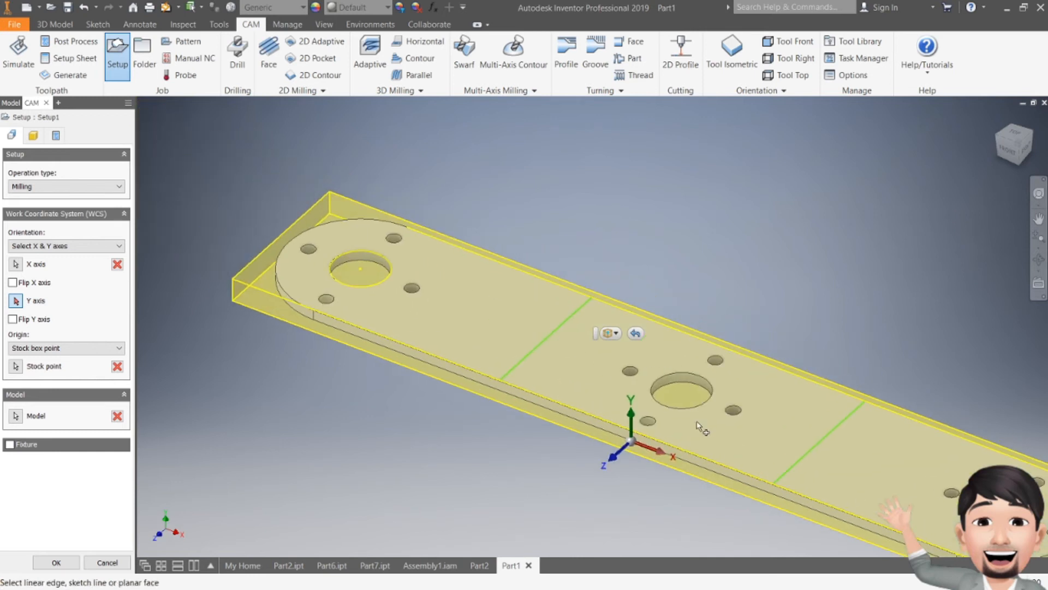
{"action": "left_click", "coordinate": [565, 327]}
{"action": "middle_click_drag", "start_coordinate": [500, 399], "coordinate": [398, 322]}
Place the WCS origin at the stock box's top center point and accept the setup.
{"action": "left_click", "coordinate": [15, 366]}
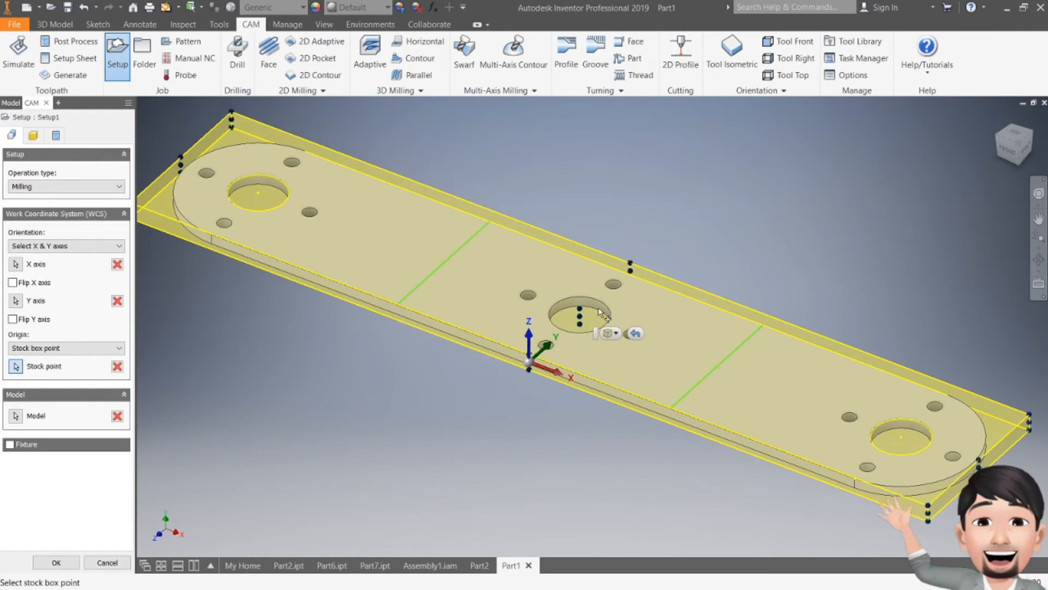
{"action": "left_click", "coordinate": [580, 309]}
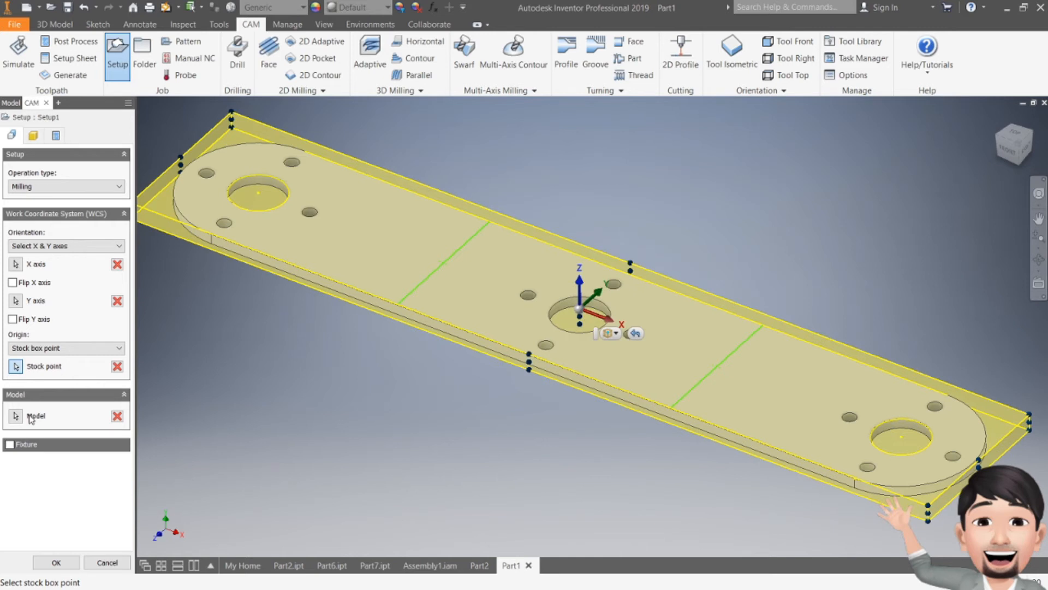
{"action": "middle_click_drag", "start_coordinate": [341, 344], "coordinate": [360, 376]}
{"action": "scroll", "coordinate": [379, 403], "scroll_direction": "up", "scroll_amount": 3}
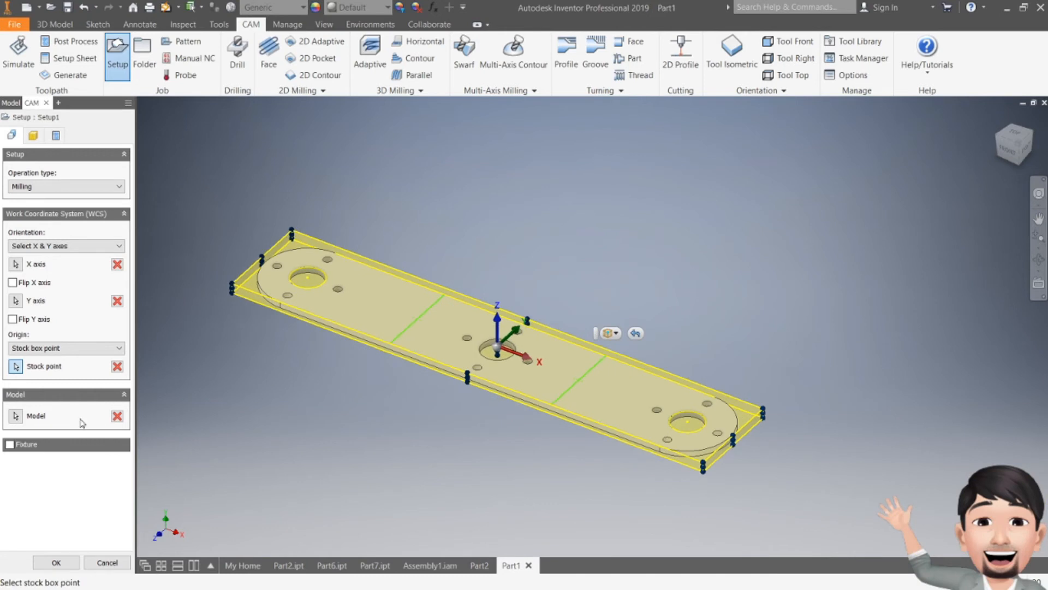
{"action": "left_click", "coordinate": [67, 563]}
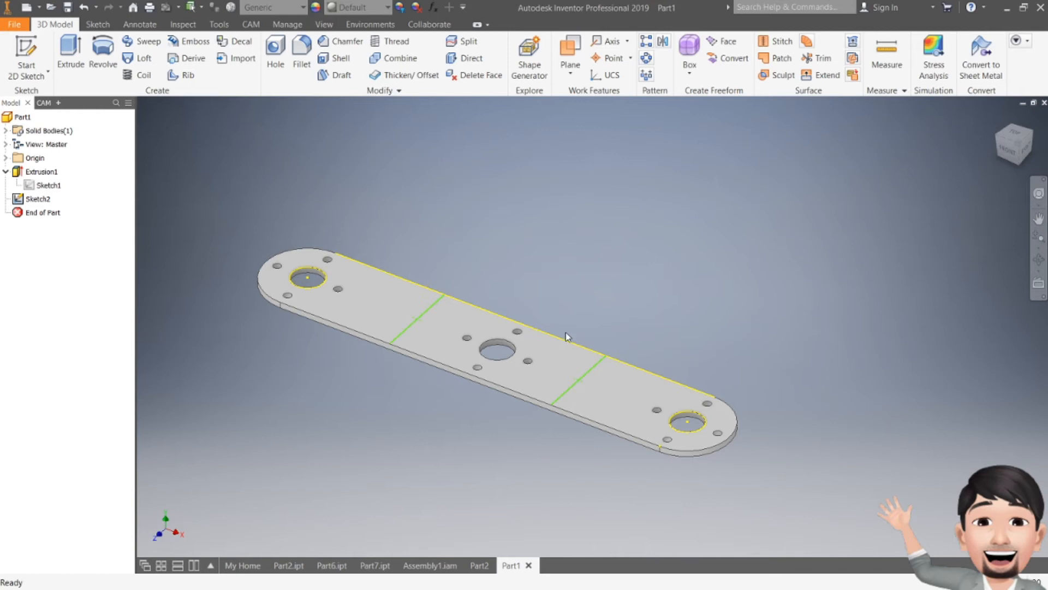
Save the plate part as CNC in the Humanoid Leg Robot folder.
{"action": "middle_click_drag", "start_coordinate": [568, 338], "coordinate": [593, 325]}
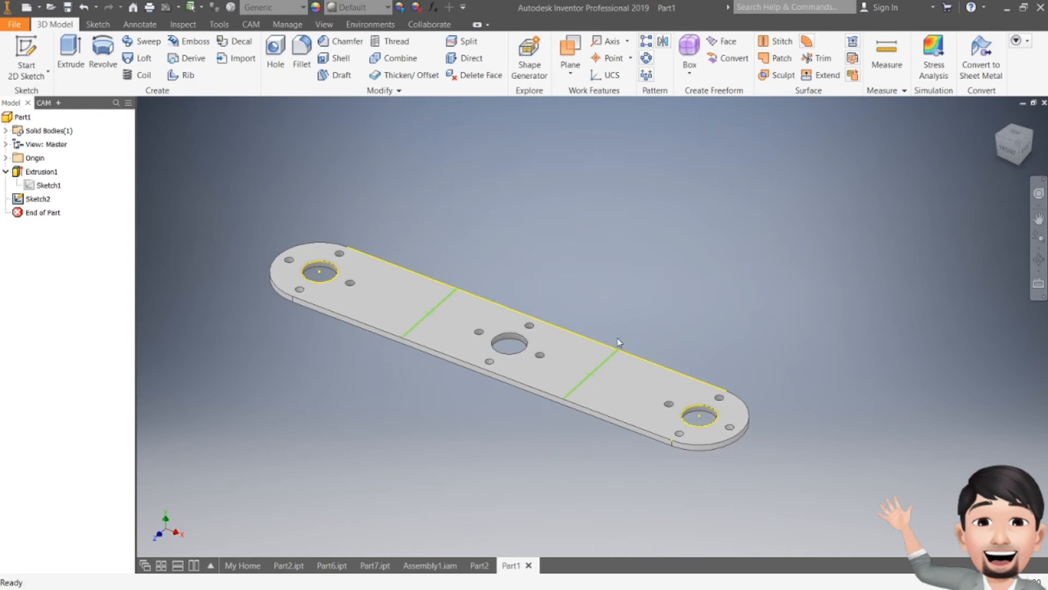
{"action": "left_click", "coordinate": [70, 9]}
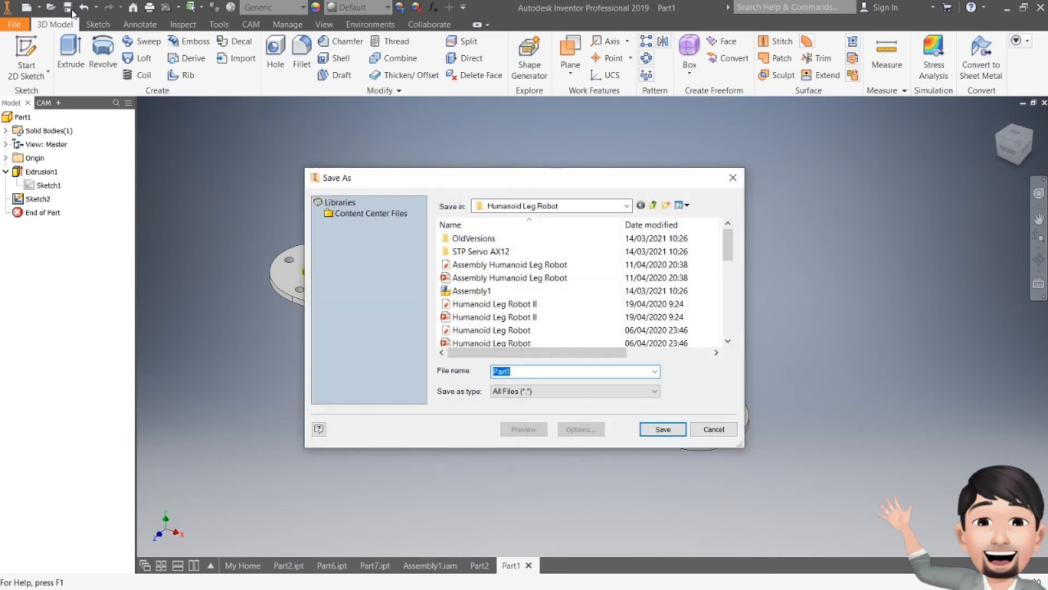
{"action": "left_click", "coordinate": [627, 206]}
{"action": "left_click", "coordinate": [627, 206]}
{"action": "double_click", "coordinate": [496, 372]}
{"action": "type", "text": "CNC"}
{"action": "left_click", "coordinate": [673, 428]}
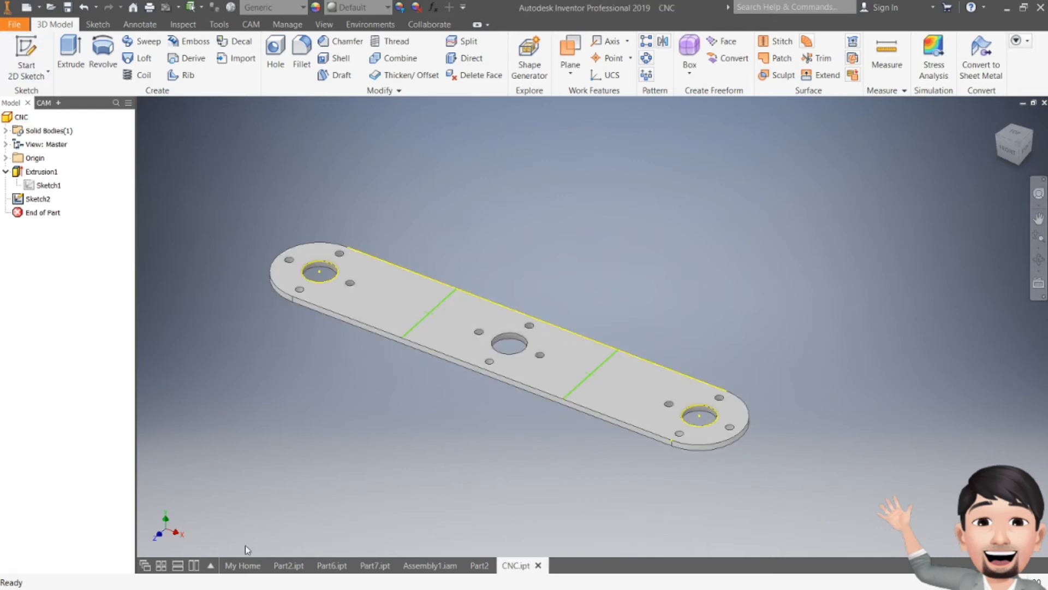
Create a new metric assembly from the Standard (mm).iam template.
{"action": "left_click", "coordinate": [241, 565]}
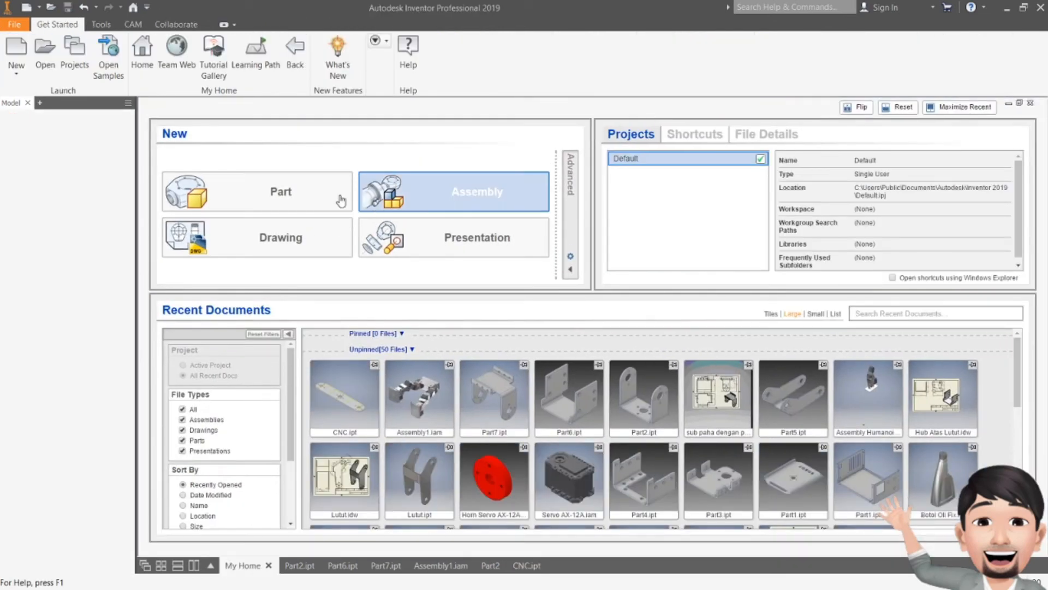
{"action": "left_click", "coordinate": [16, 52]}
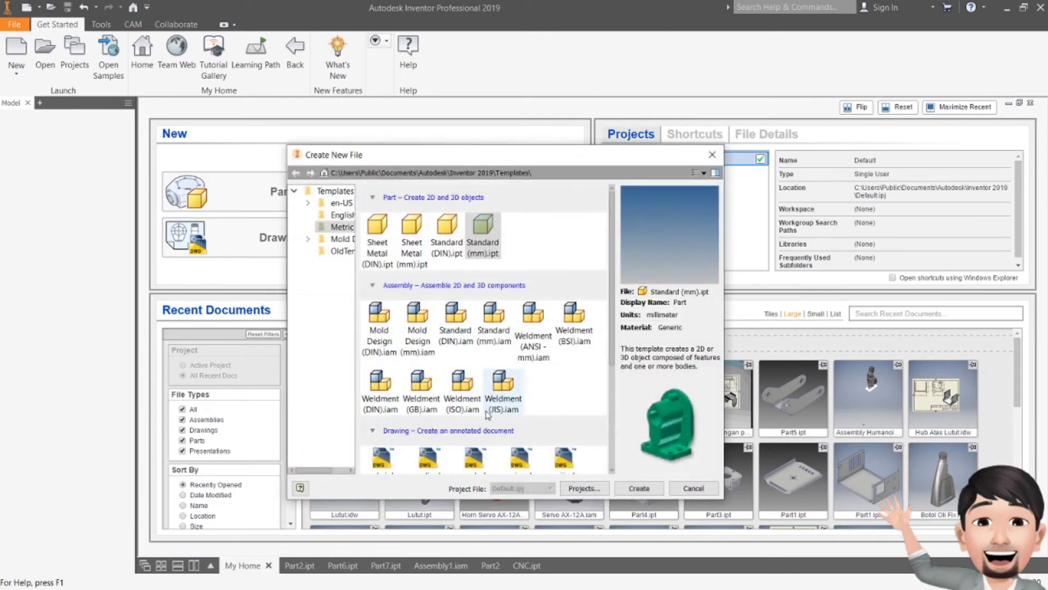
{"action": "left_click", "coordinate": [493, 322]}
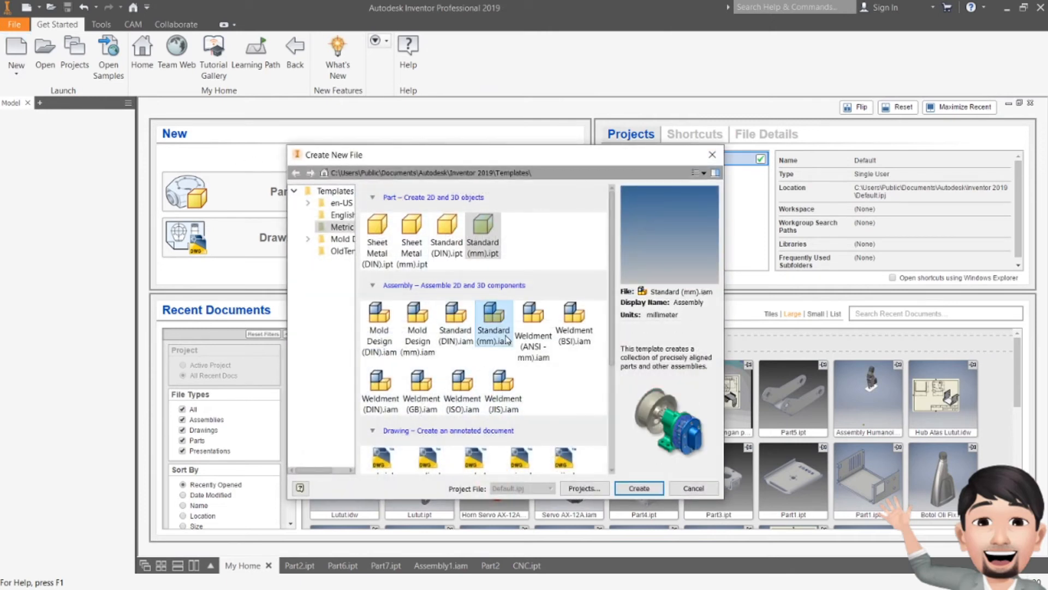
{"action": "left_click", "coordinate": [638, 488]}
{"action": "left_click", "coordinate": [488, 352]}
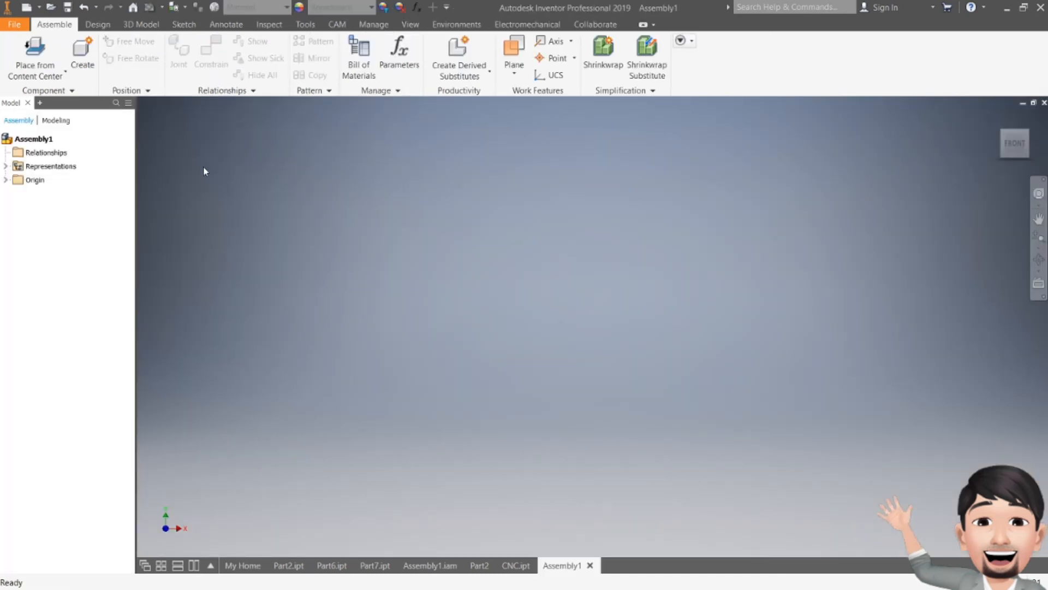
Insert the CNC part from the Humanoid Leg Robot folder and place its first copy in the assembly.
{"action": "left_click", "coordinate": [35, 74]}
{"action": "left_click", "coordinate": [52, 104]}
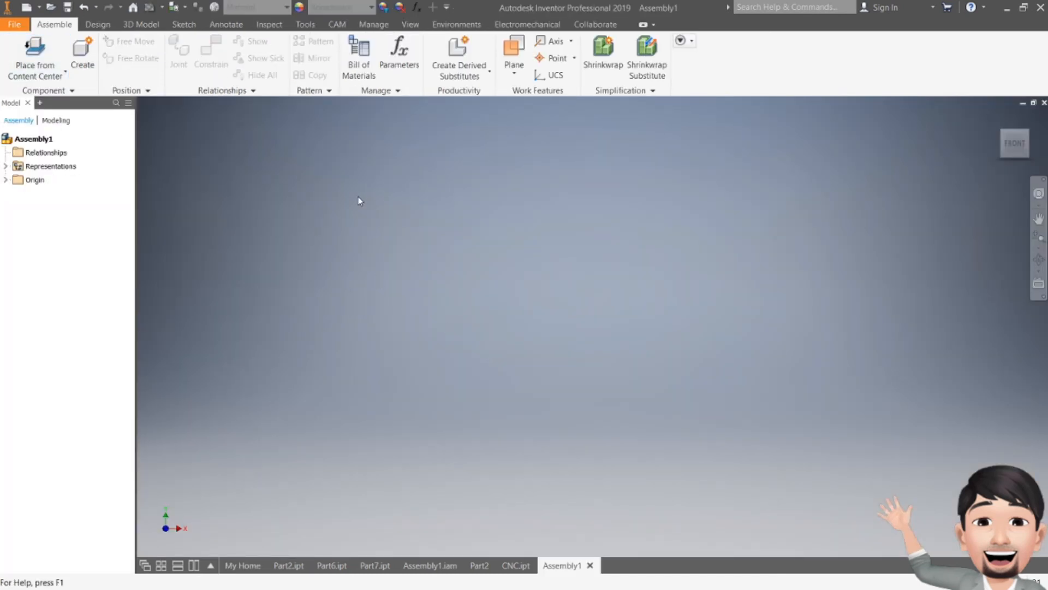
{"action": "scroll", "coordinate": [480, 297], "scroll_direction": "down", "scroll_amount": 1}
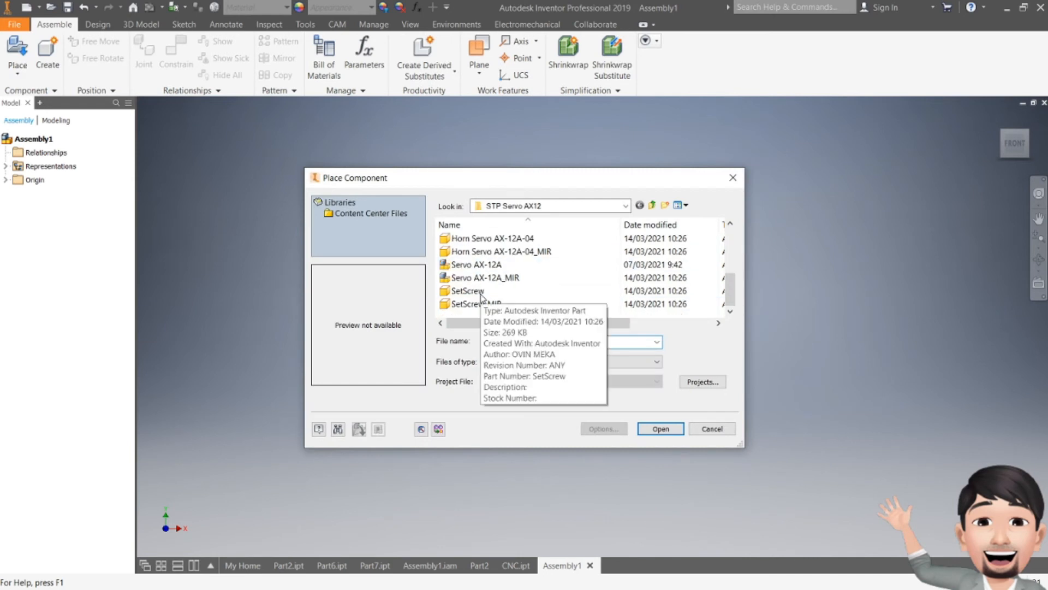
{"action": "scroll", "coordinate": [554, 262], "scroll_direction": "up", "scroll_amount": 2}
{"action": "left_click", "coordinate": [653, 206]}
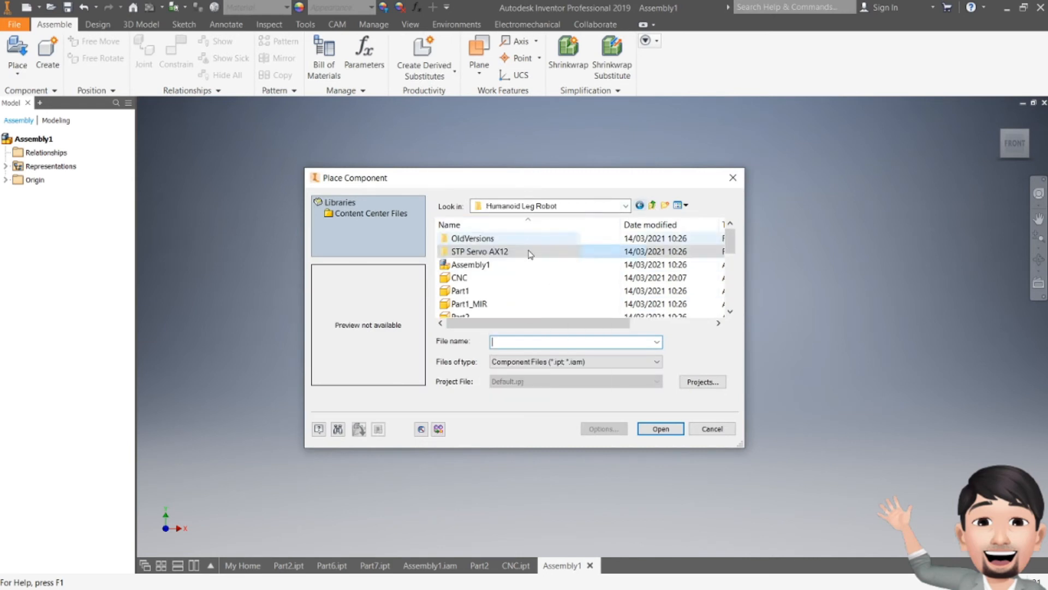
{"action": "left_click", "coordinate": [465, 280]}
{"action": "left_click", "coordinate": [661, 429]}
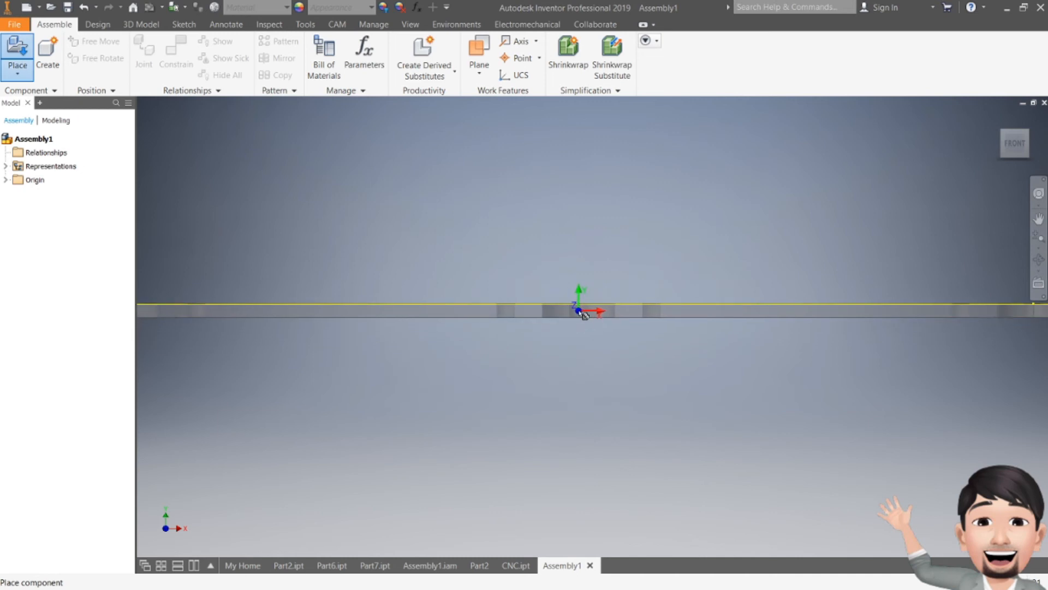
{"action": "left_click", "coordinate": [546, 264]}
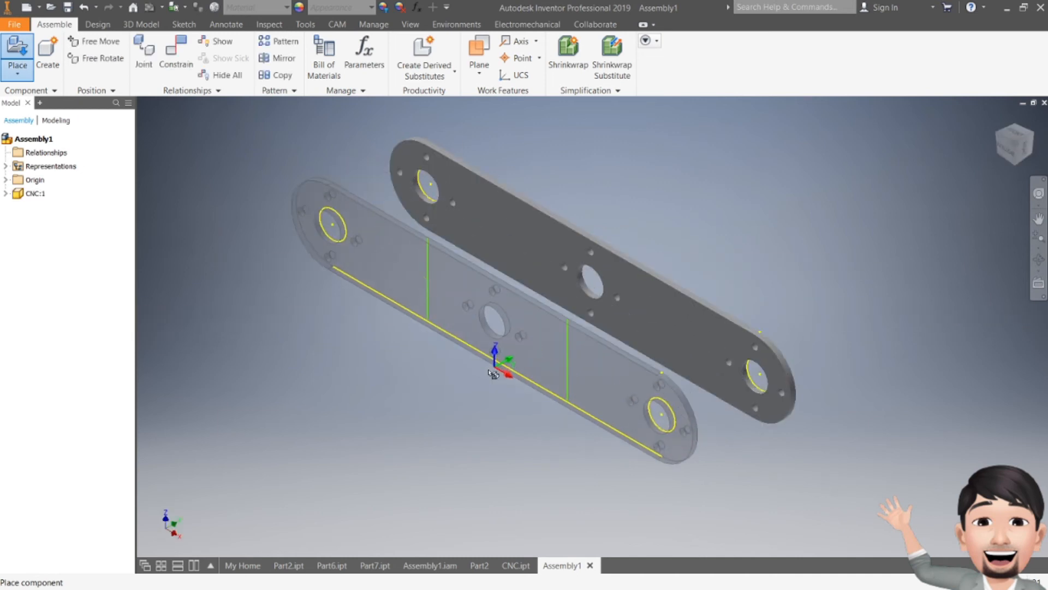
{"action": "key", "text": "Escape"}
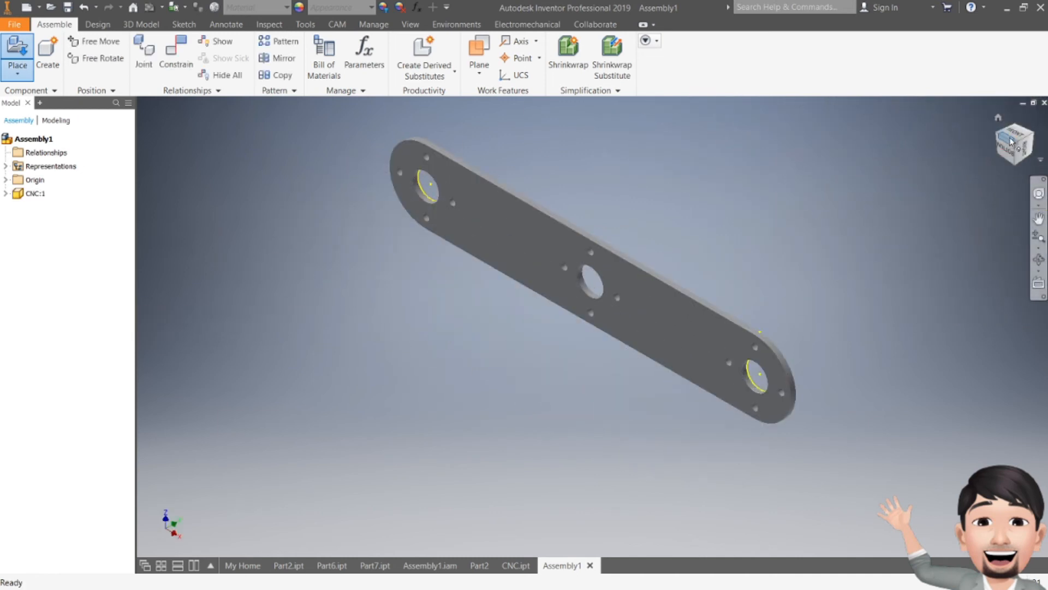
Place three more copies of the CNC plate side by side and end the placement.
{"action": "left_click_drag", "start_coordinate": [1019, 133], "coordinate": [961, 178]}
{"action": "left_click", "coordinate": [434, 347]}
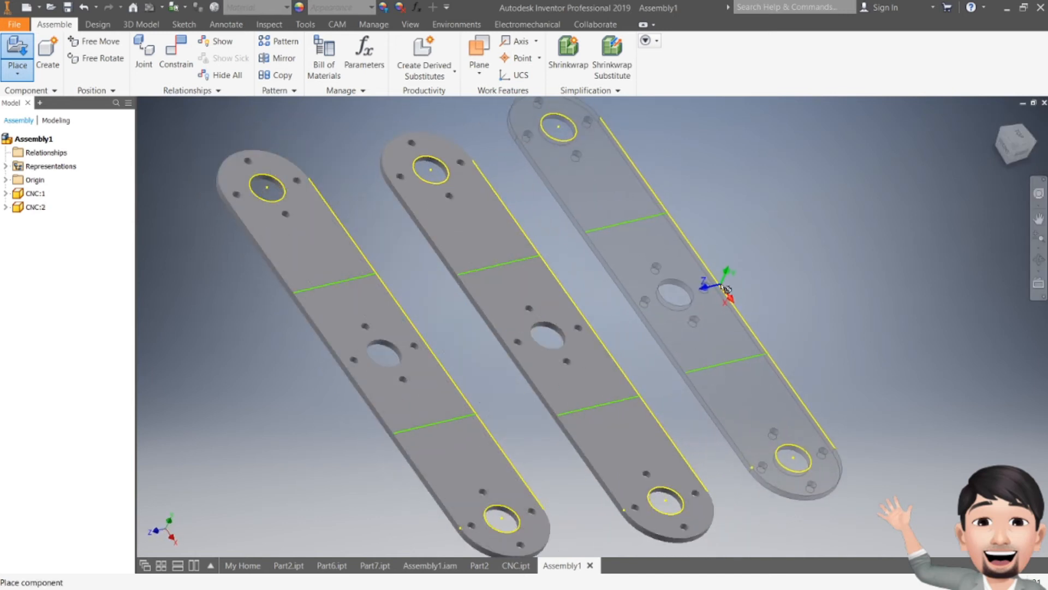
{"action": "left_click", "coordinate": [726, 287]}
{"action": "left_click", "coordinate": [869, 252]}
{"action": "middle_click_drag", "start_coordinate": [844, 255], "coordinate": [749, 287]}
{"action": "key", "text": "Escape"}
{"action": "mouse_move", "coordinate": [1016, 133]}
{"action": "left_mouse_down"}
{"action": "mouse_move", "coordinate": [1034, 133]}
{"action": "mouse_move", "coordinate": [1036, 145]}
{"action": "left_mouse_up"}
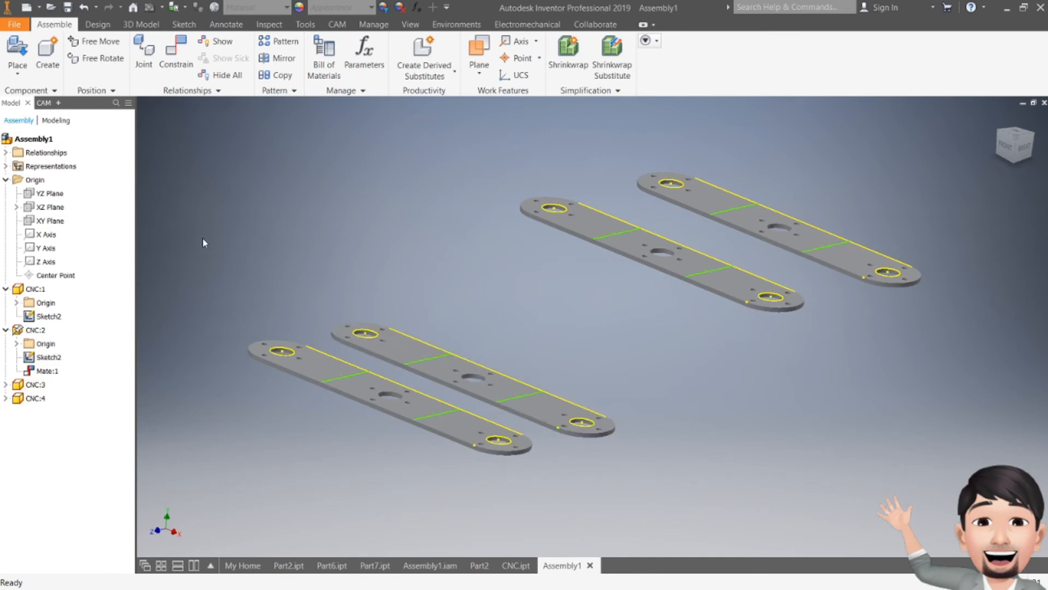
Mate the underside of the inner plate of the far pair to the assembly's XZ origin plane with 0 mm offset.
{"action": "left_click", "coordinate": [176, 57]}
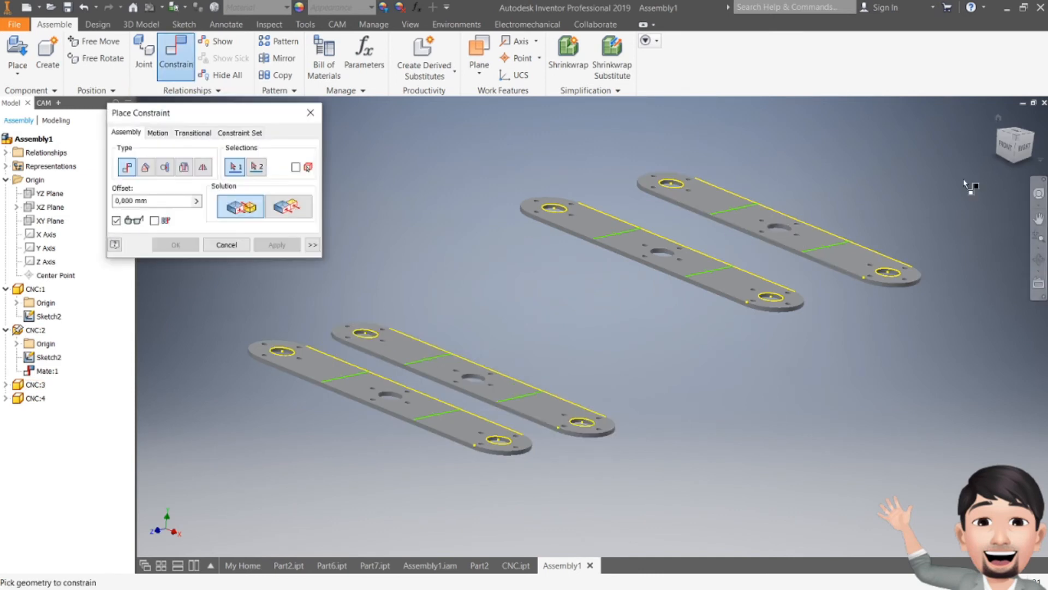
{"action": "left_click", "coordinate": [1007, 155]}
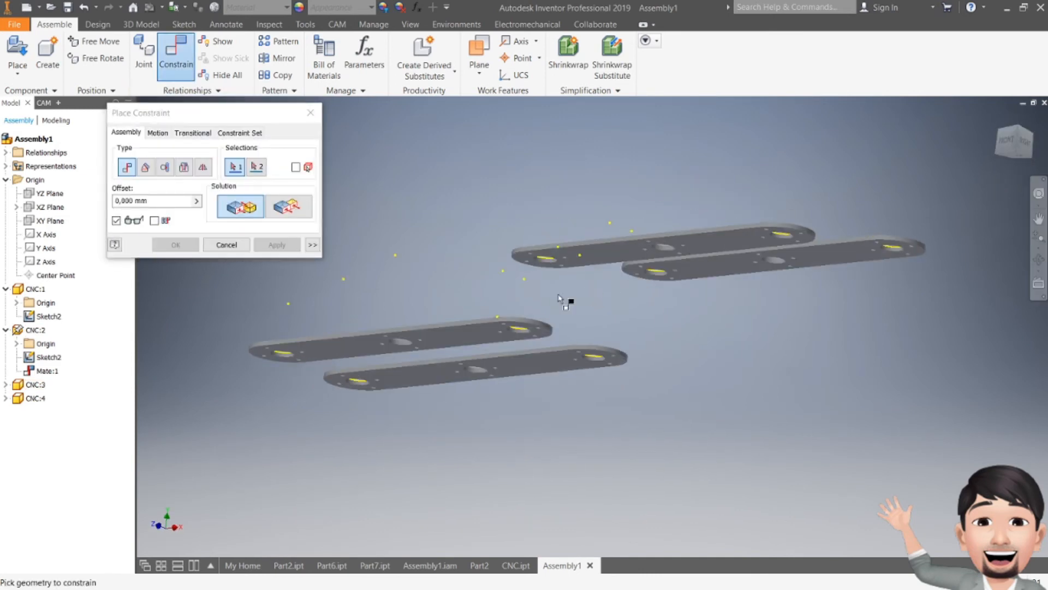
{"action": "left_click", "coordinate": [609, 252]}
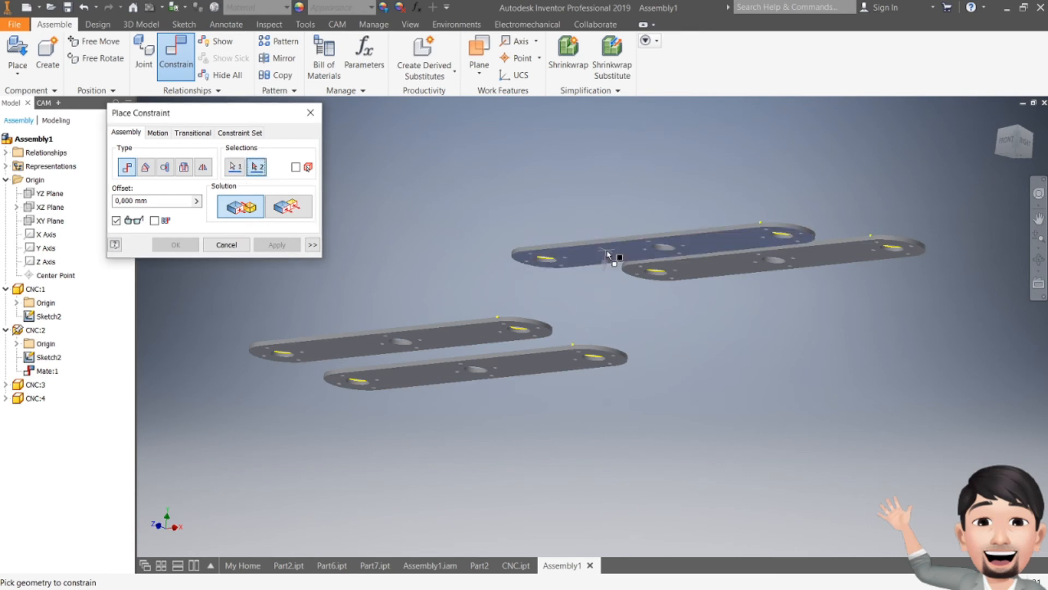
{"action": "left_click", "coordinate": [47, 216]}
{"action": "left_click", "coordinate": [281, 246]}
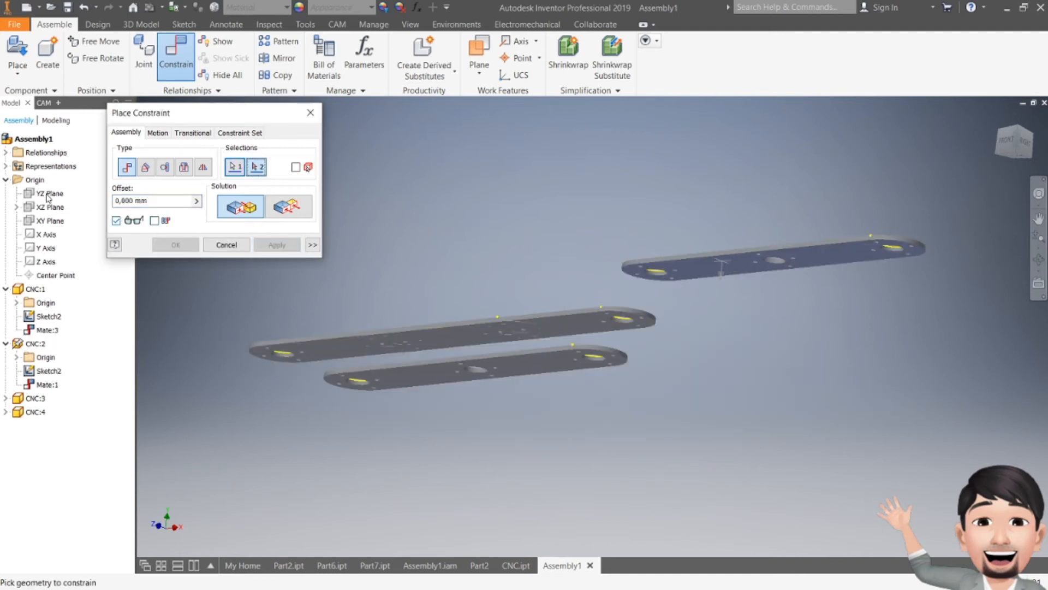
Mate the underside of the remaining floating CNC plate to the assembly's XZ origin plane with 0 mm offset and end constraining.
{"action": "left_click", "coordinate": [48, 220]}
{"action": "left_click", "coordinate": [284, 244]}
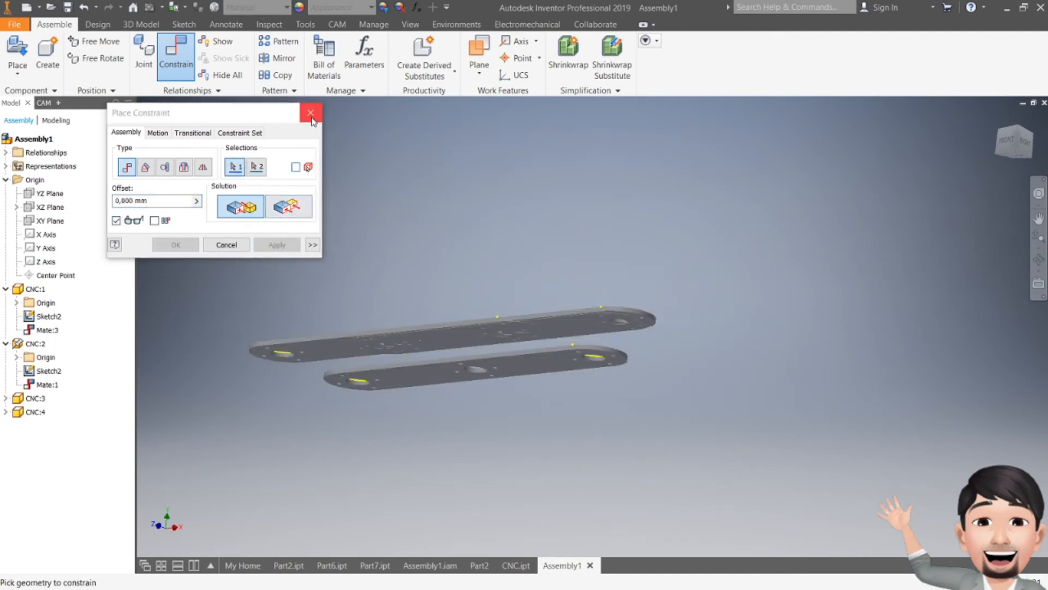
{"action": "left_click", "coordinate": [310, 112]}
Spread the overlapping CNC plates apart so that all four lie separately side by side.
{"action": "left_click_drag", "start_coordinate": [1010, 143], "coordinate": [1009, 203]}
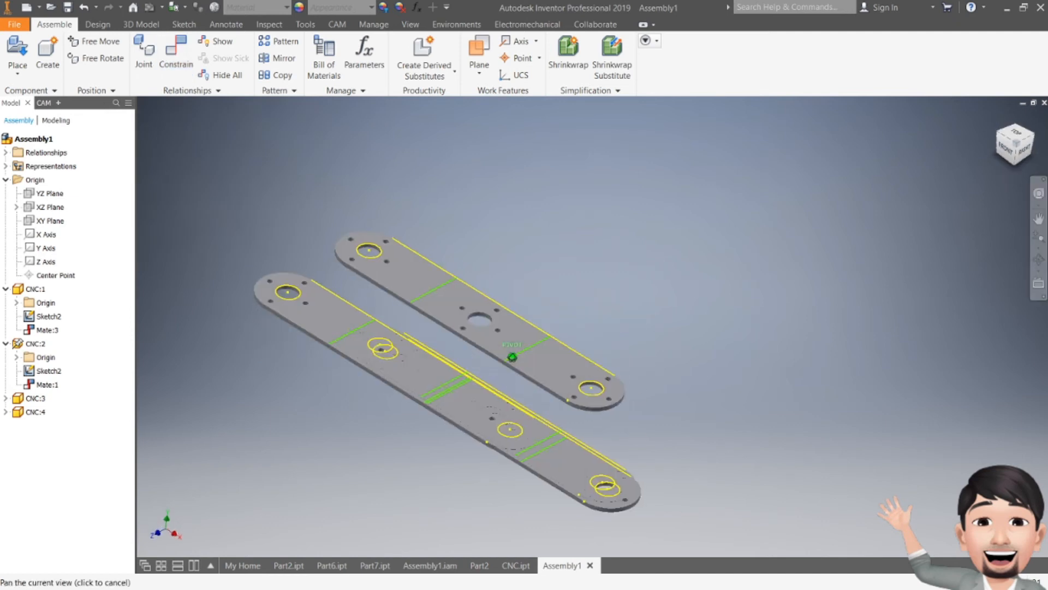
{"action": "left_click_drag", "start_coordinate": [522, 328], "coordinate": [560, 301]}
{"action": "left_click_drag", "start_coordinate": [445, 395], "coordinate": [556, 266]}
{"action": "left_click", "coordinate": [505, 398]}
{"action": "left_click_drag", "start_coordinate": [505, 397], "coordinate": [576, 372]}
Seen from the top, shift the plates until their ends line up and the gaps between them are roughly even.
{"action": "left_click", "coordinate": [1010, 143]}
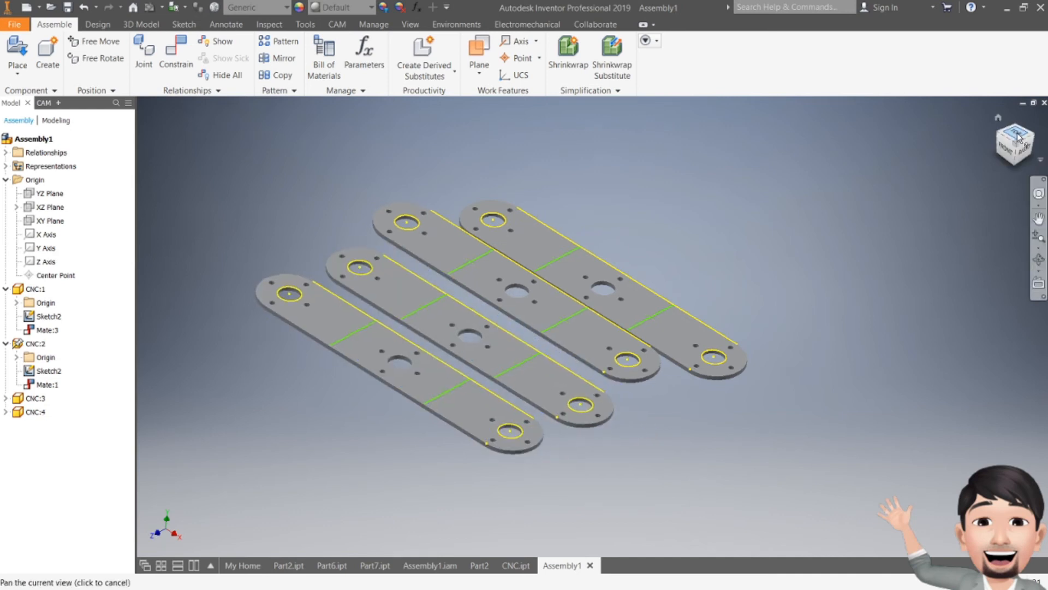
{"action": "left_click", "coordinate": [631, 316]}
{"action": "left_click_drag", "start_coordinate": [633, 268], "coordinate": [620, 257]}
{"action": "left_click", "coordinate": [599, 381]}
{"action": "left_click_drag", "start_coordinate": [597, 378], "coordinate": [597, 377]}
{"action": "left_click_drag", "start_coordinate": [590, 331], "coordinate": [582, 331]}
{"action": "left_click_drag", "start_coordinate": [599, 270], "coordinate": [588, 268]}
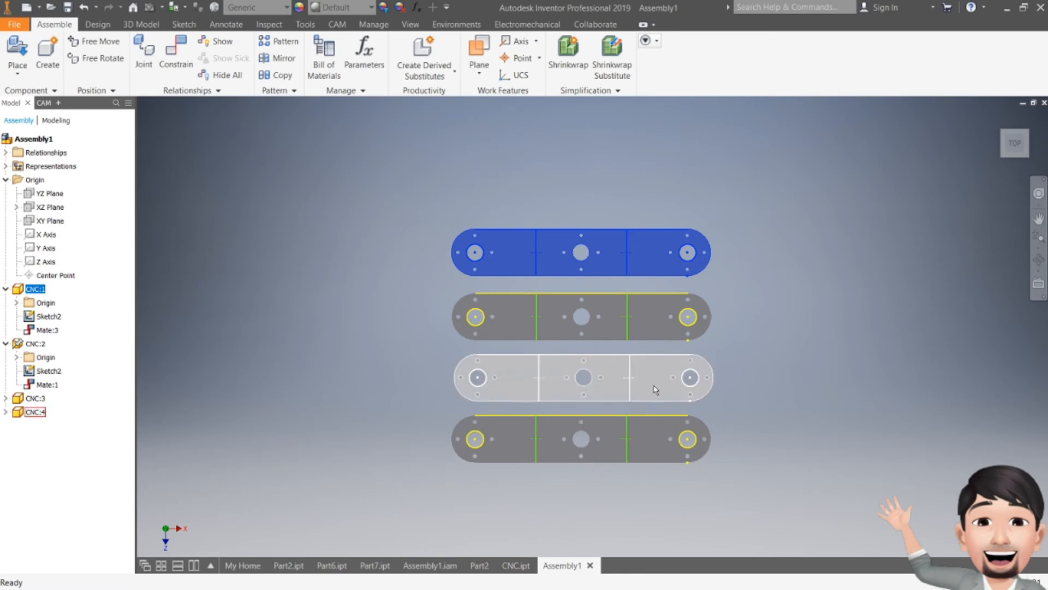
{"action": "left_click_drag", "start_coordinate": [597, 392], "coordinate": [595, 391]}
{"action": "left_click", "coordinate": [798, 341]}
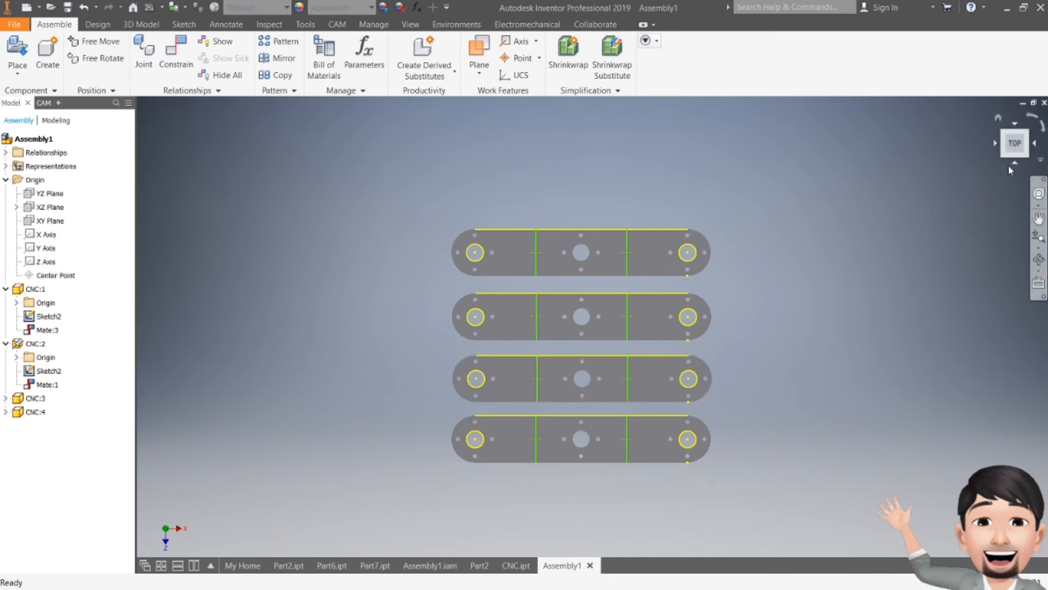
Create a new CAM milling setup for the four plates with the orientation mode Select X & Y axes.
{"action": "left_click", "coordinate": [1014, 163]}
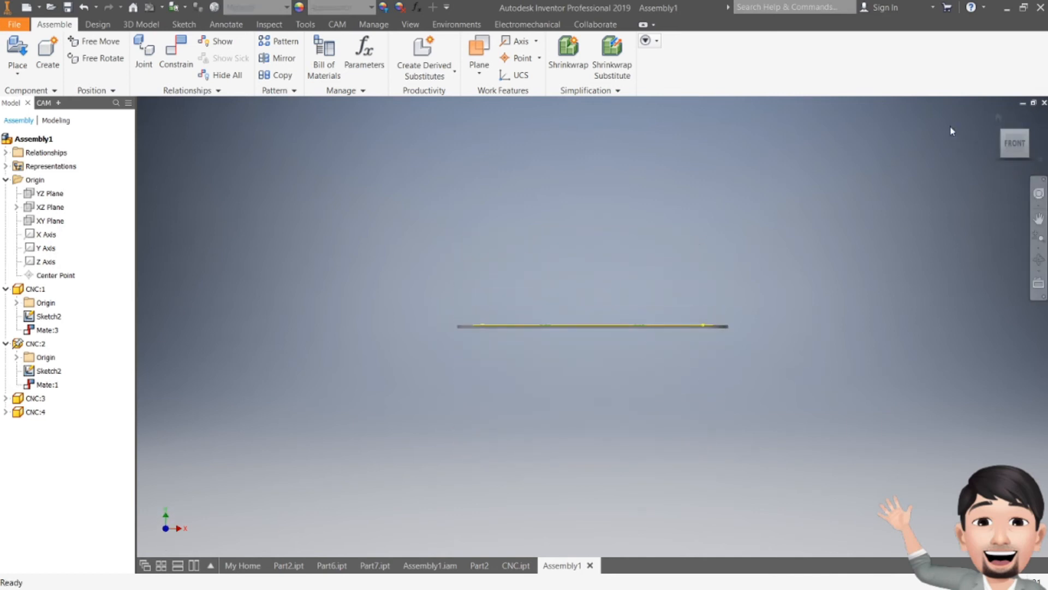
{"action": "left_click_drag", "start_coordinate": [1011, 145], "coordinate": [1007, 157]}
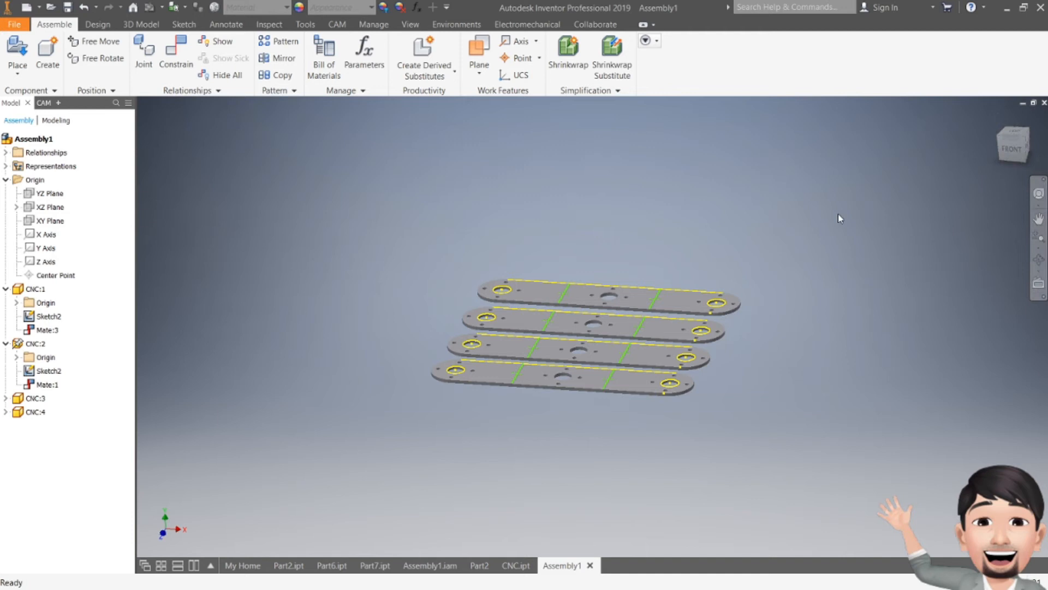
{"action": "scroll", "coordinate": [619, 307], "scroll_direction": "up", "scroll_amount": 4}
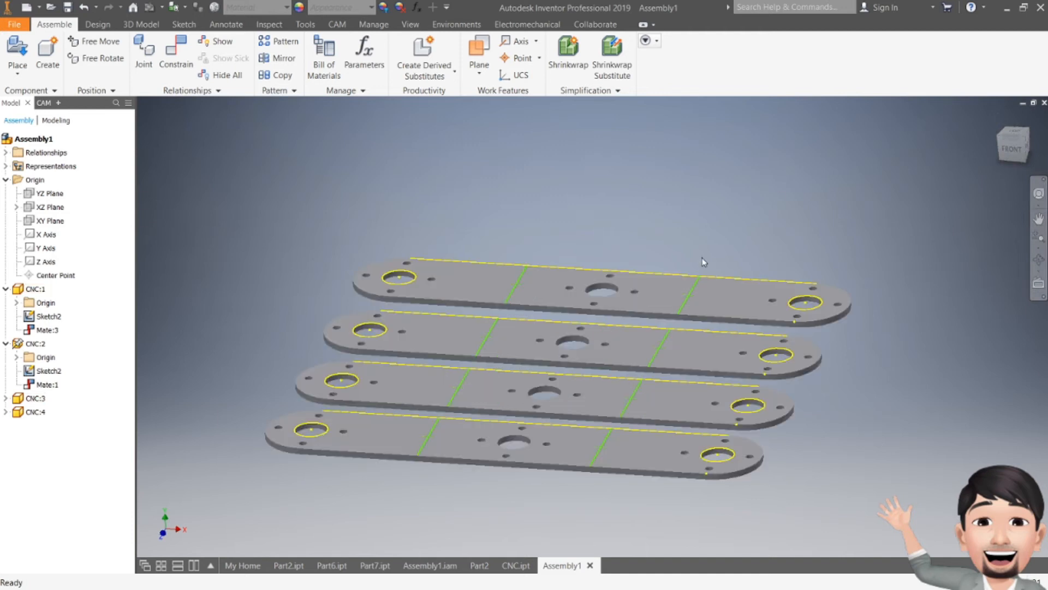
{"action": "left_click_drag", "start_coordinate": [1011, 152], "coordinate": [995, 159]}
{"action": "middle_click_drag", "start_coordinate": [717, 271], "coordinate": [716, 222]}
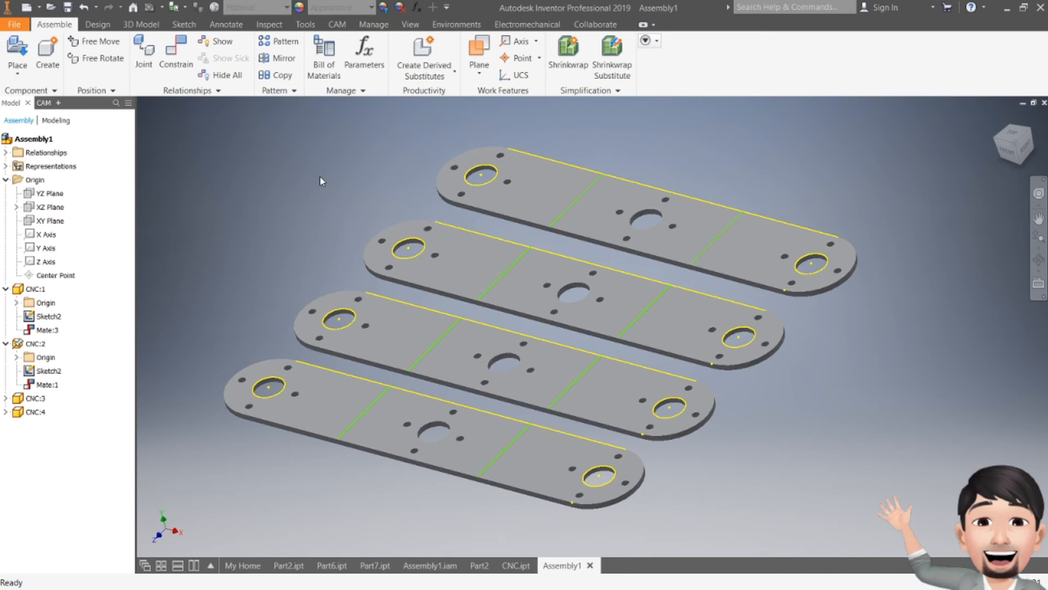
{"action": "left_click", "coordinate": [342, 25]}
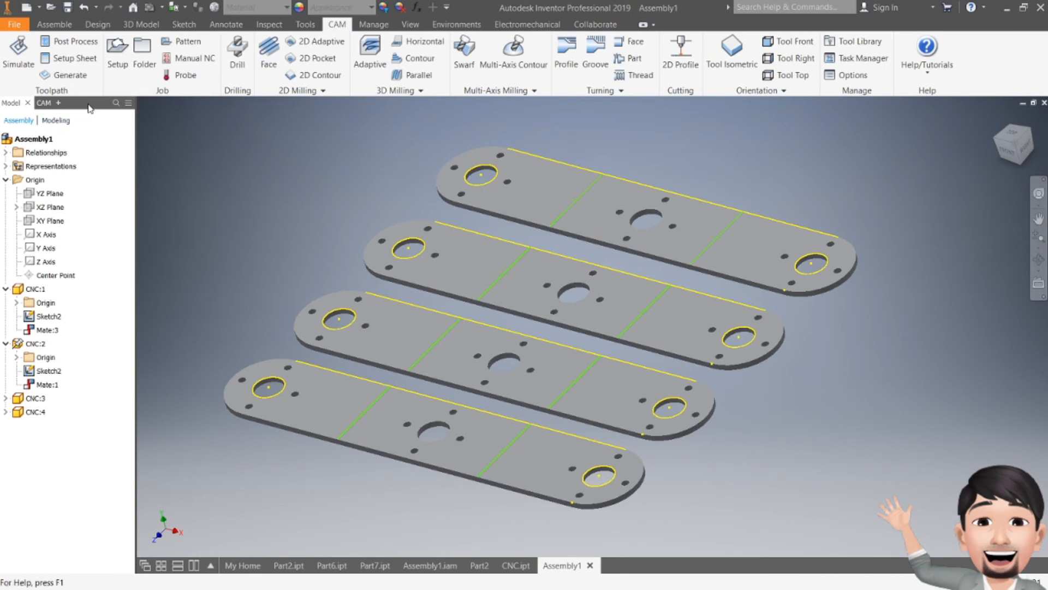
{"action": "left_click", "coordinate": [117, 58]}
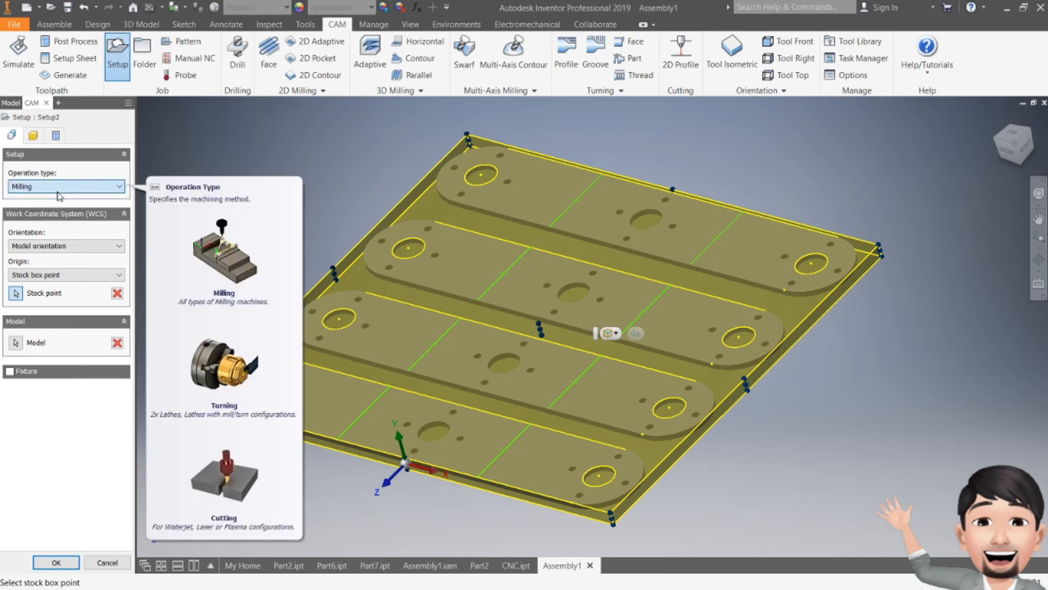
{"action": "left_click", "coordinate": [60, 246]}
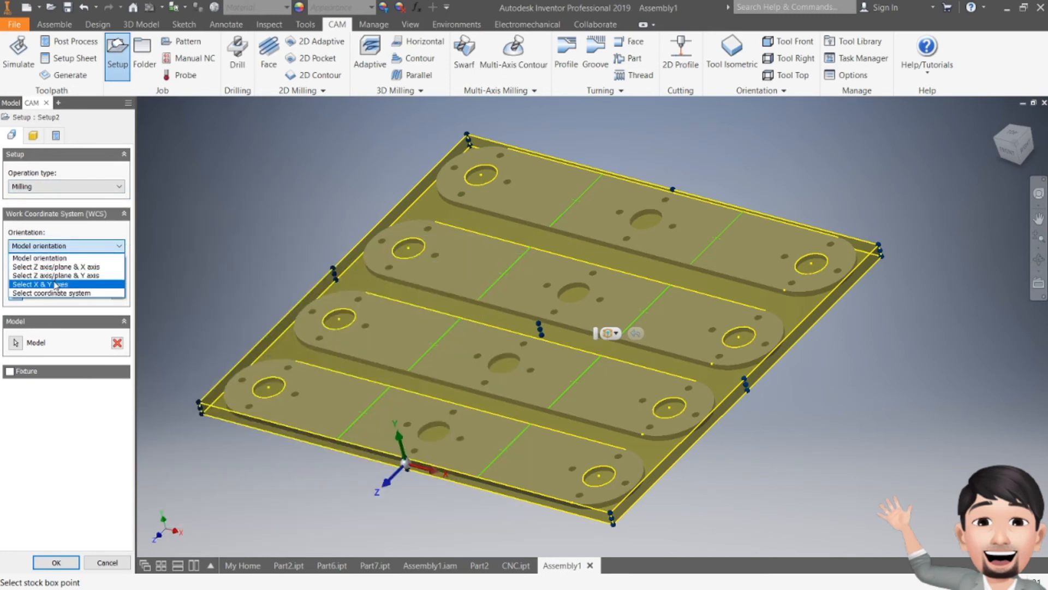
{"action": "left_click", "coordinate": [56, 284]}
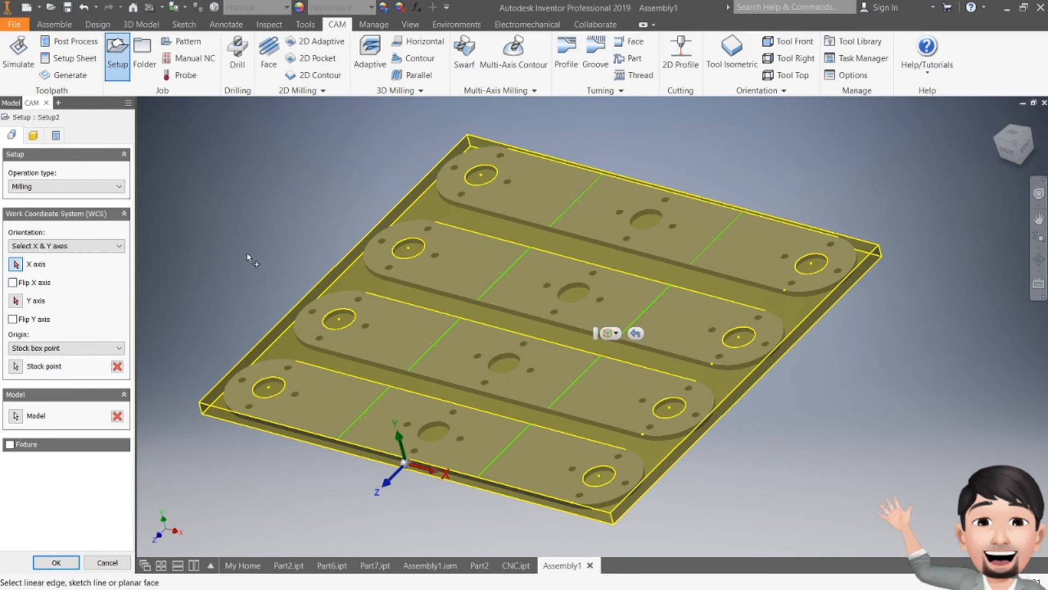
Align the setup's Y axis with the cross line sketched on the nearest plate so that Z points upward.
{"action": "left_click", "coordinate": [999, 156]}
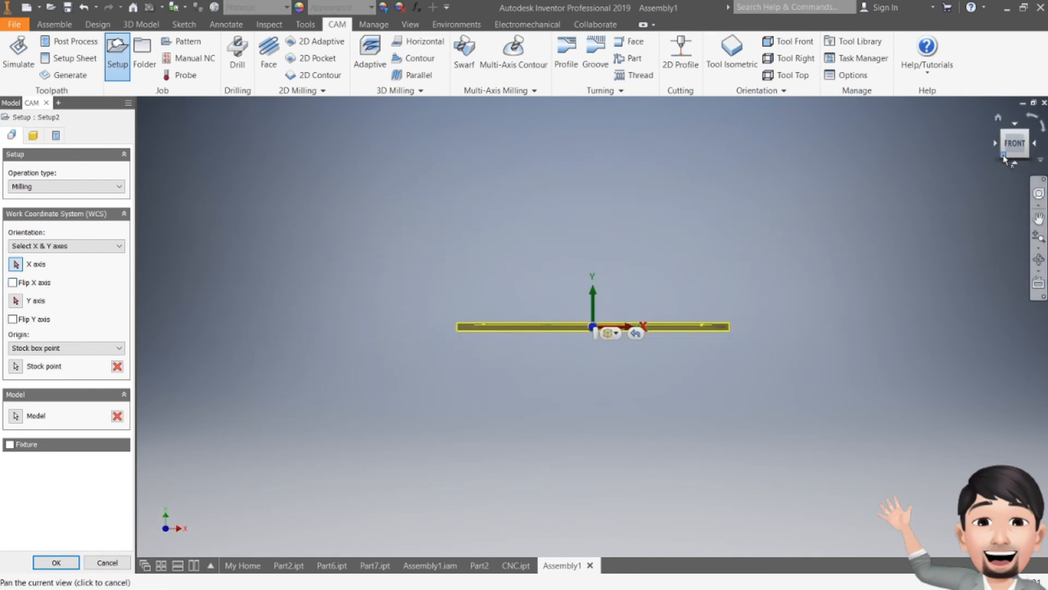
{"action": "left_click_drag", "start_coordinate": [1014, 146], "coordinate": [1003, 172]}
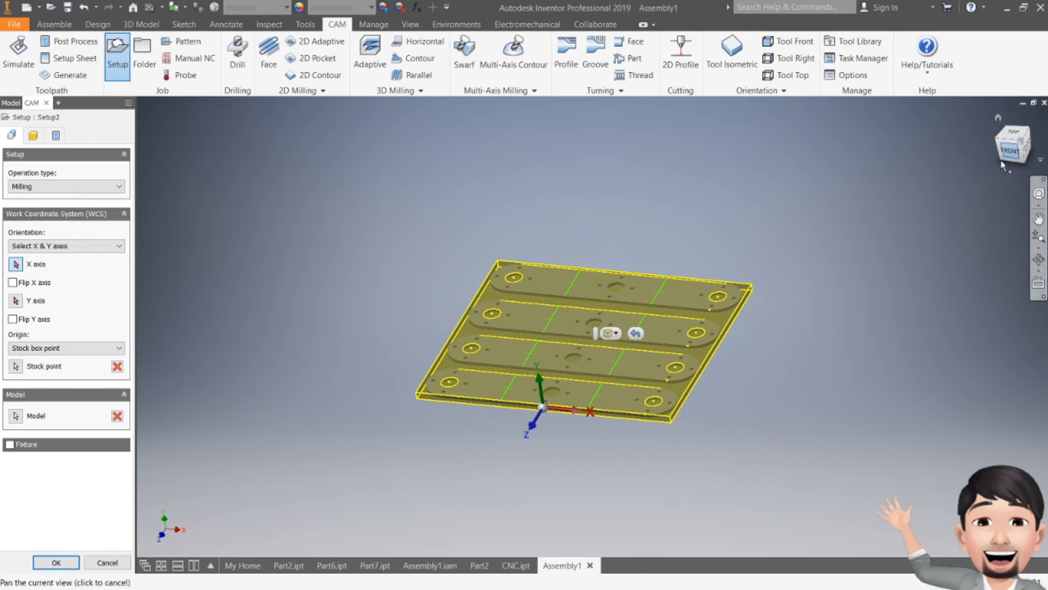
{"action": "scroll", "coordinate": [638, 319], "scroll_direction": "down", "scroll_amount": 3}
{"action": "middle_click_drag", "start_coordinate": [572, 354], "coordinate": [577, 282]}
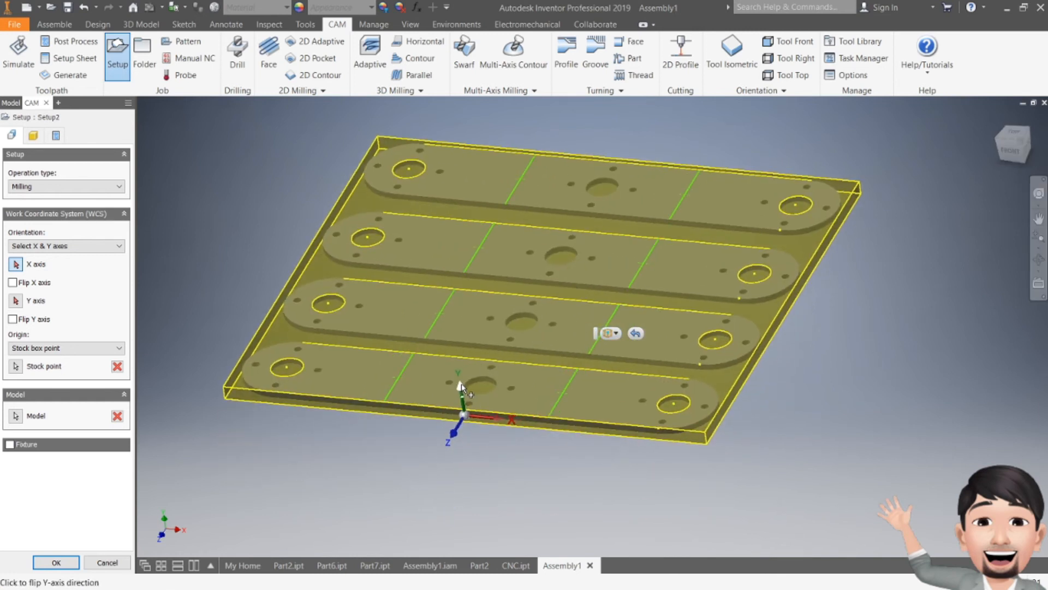
{"action": "left_click", "coordinate": [16, 301]}
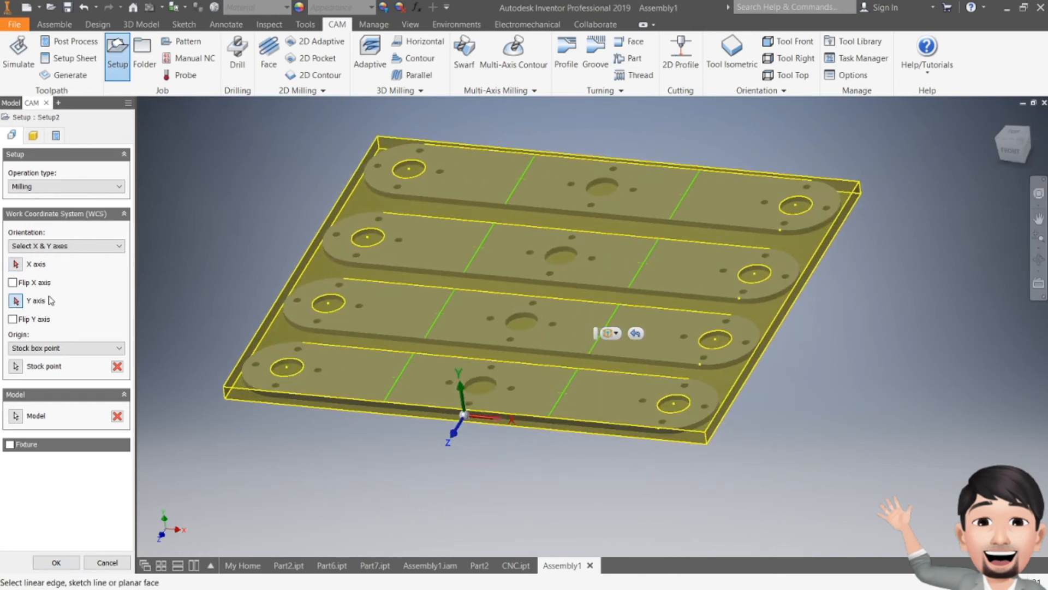
{"action": "left_click", "coordinate": [568, 387]}
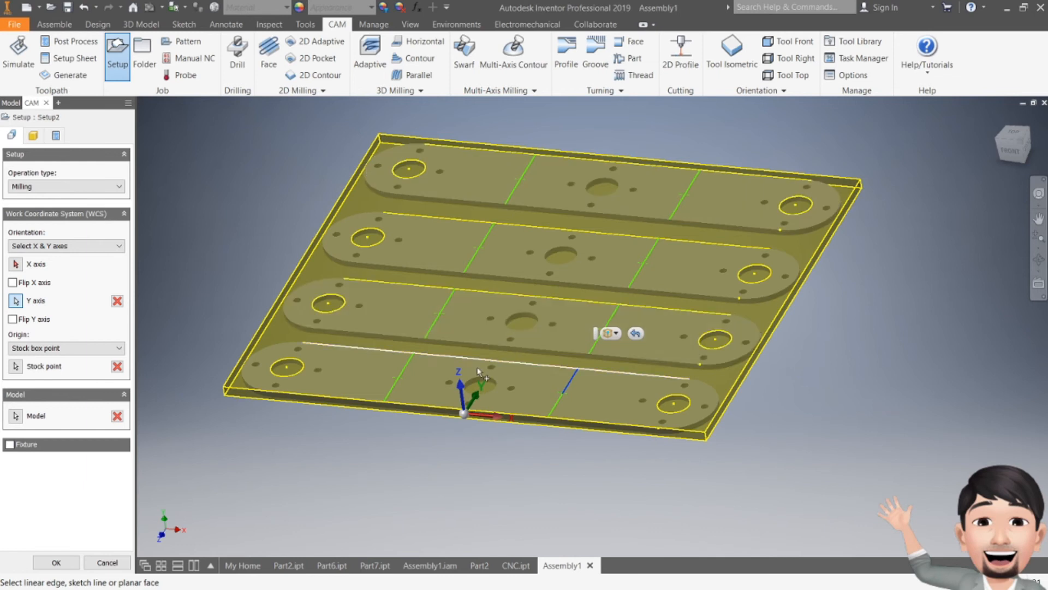
Place the setup origin on the stock box point at its near-left upper corner and open the stock settings.
{"action": "left_click", "coordinate": [66, 347]}
{"action": "left_click", "coordinate": [44, 356]}
{"action": "left_click", "coordinate": [30, 370]}
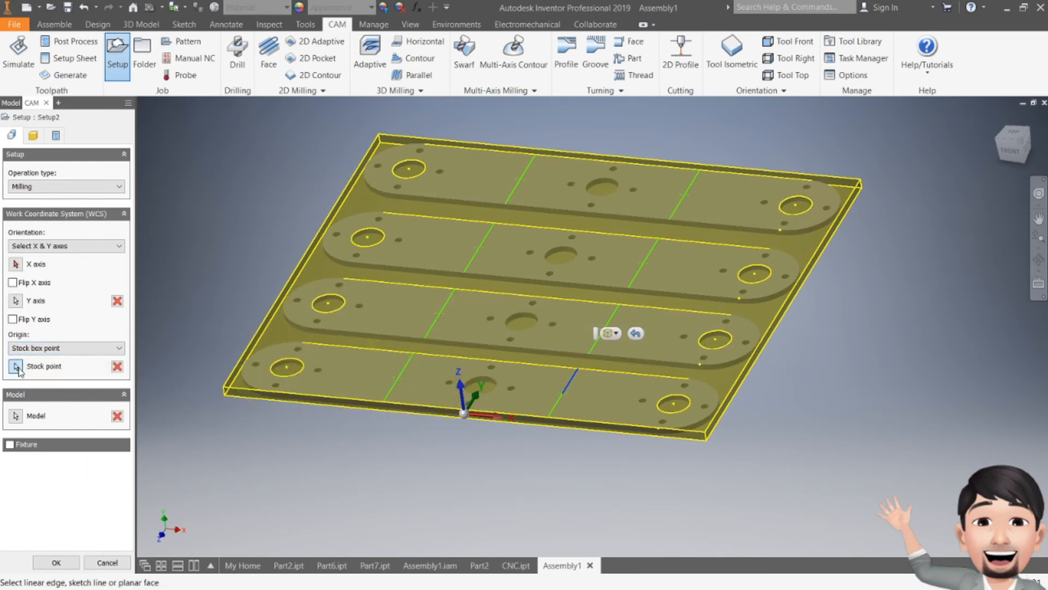
{"action": "left_click", "coordinate": [223, 388]}
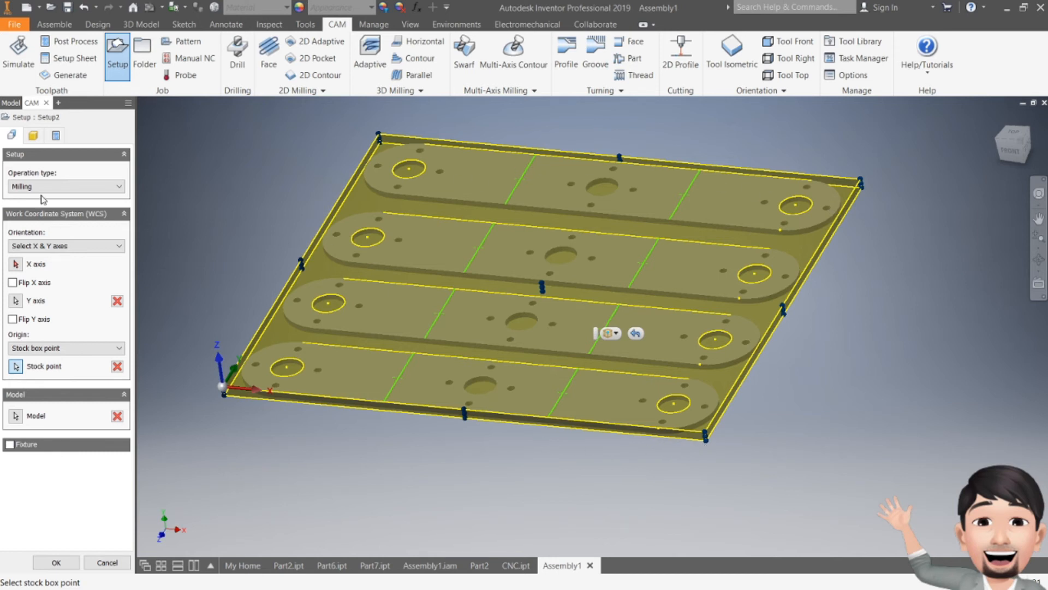
{"action": "left_click", "coordinate": [33, 136]}
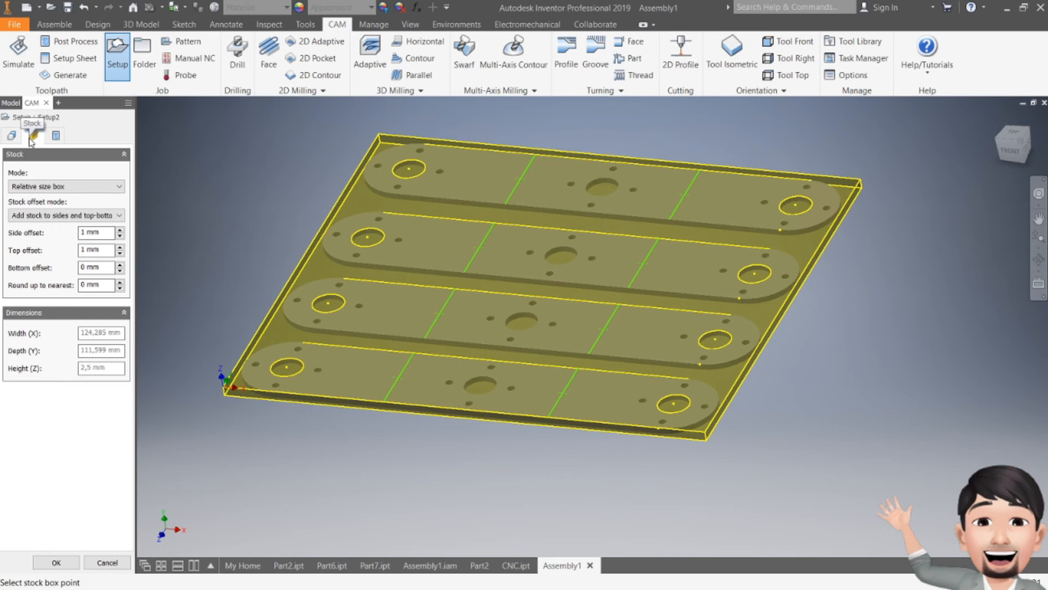
Set the stock's side offset to 5 mm, the top offset to 2 mm and the bottom offset to 0 mm.
{"action": "scroll", "coordinate": [117, 236], "scroll_direction": "up", "scroll_amount": 4}
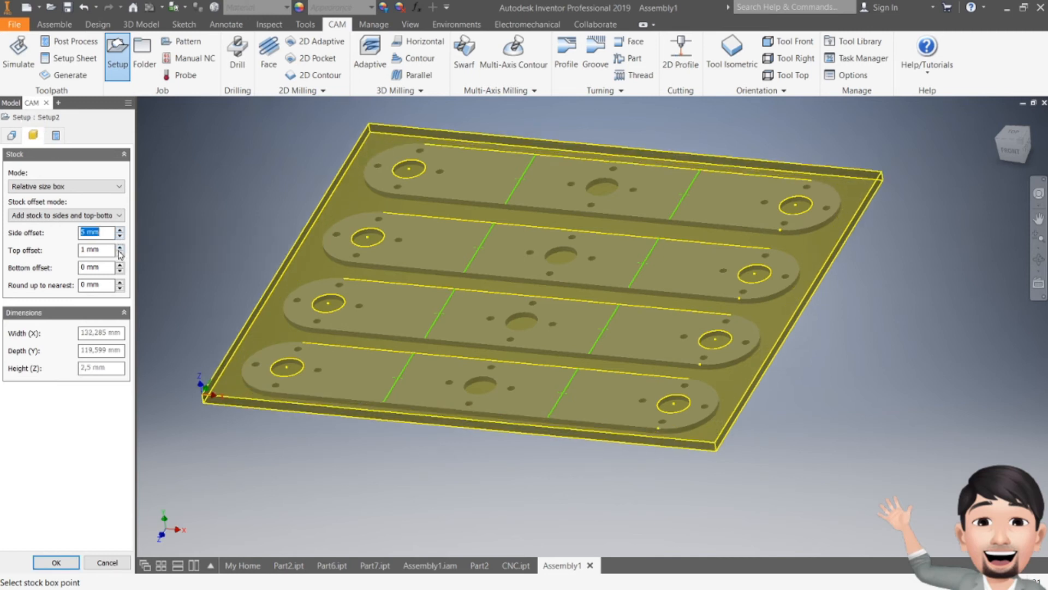
{"action": "scroll", "coordinate": [120, 252], "scroll_direction": "up", "scroll_amount": 3}
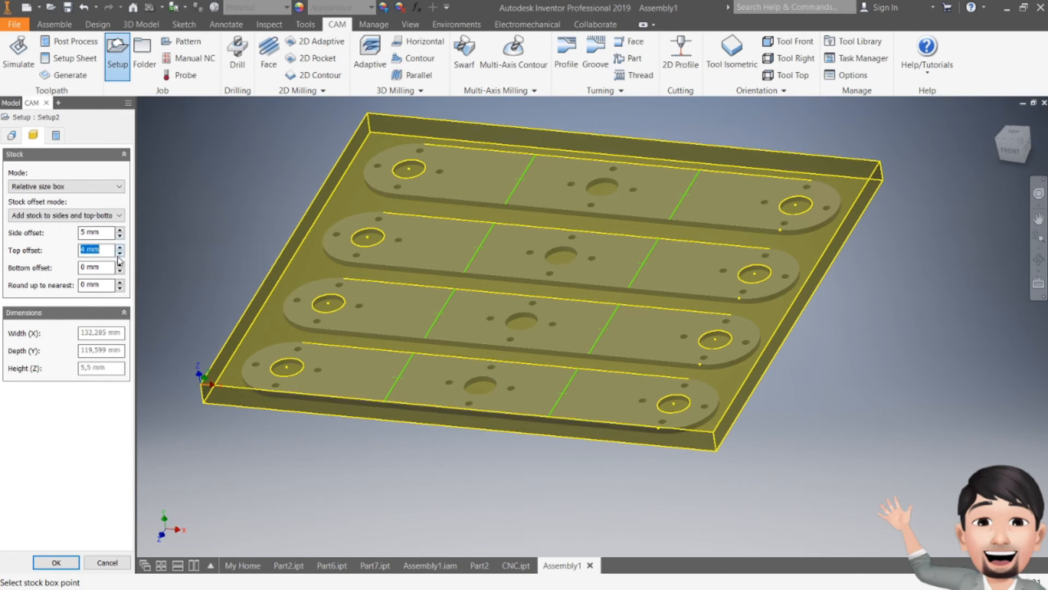
{"action": "scroll", "coordinate": [119, 261], "scroll_direction": "down", "scroll_amount": 2}
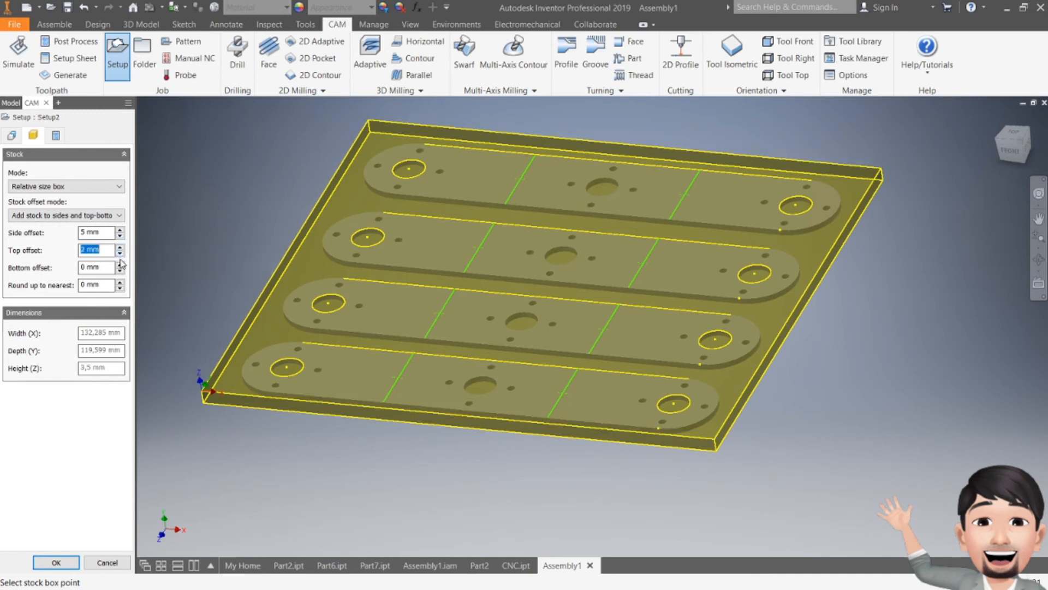
{"action": "left_click", "coordinate": [119, 265]}
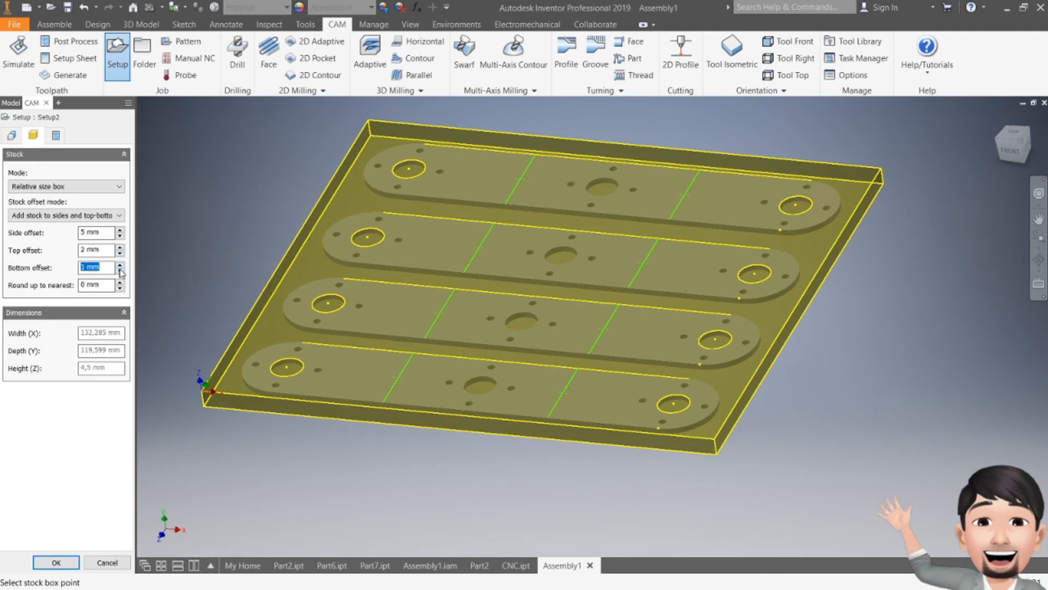
{"action": "left_click", "coordinate": [118, 270]}
Switch the stock offset mode to Add stock to all sides and set the -X and +X offsets to 5 mm.
{"action": "left_click", "coordinate": [60, 215]}
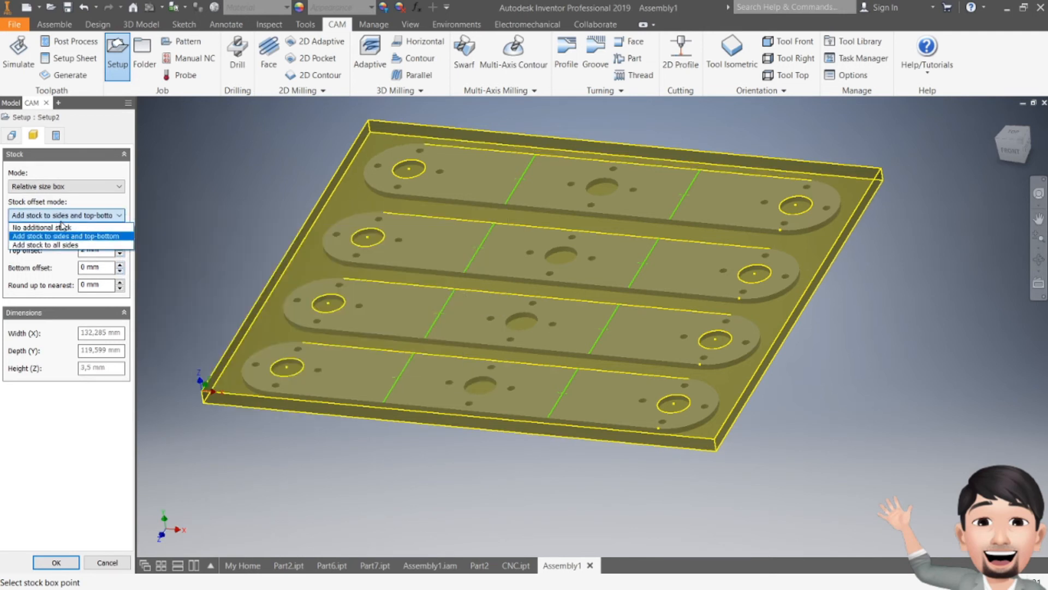
{"action": "left_click", "coordinate": [65, 244]}
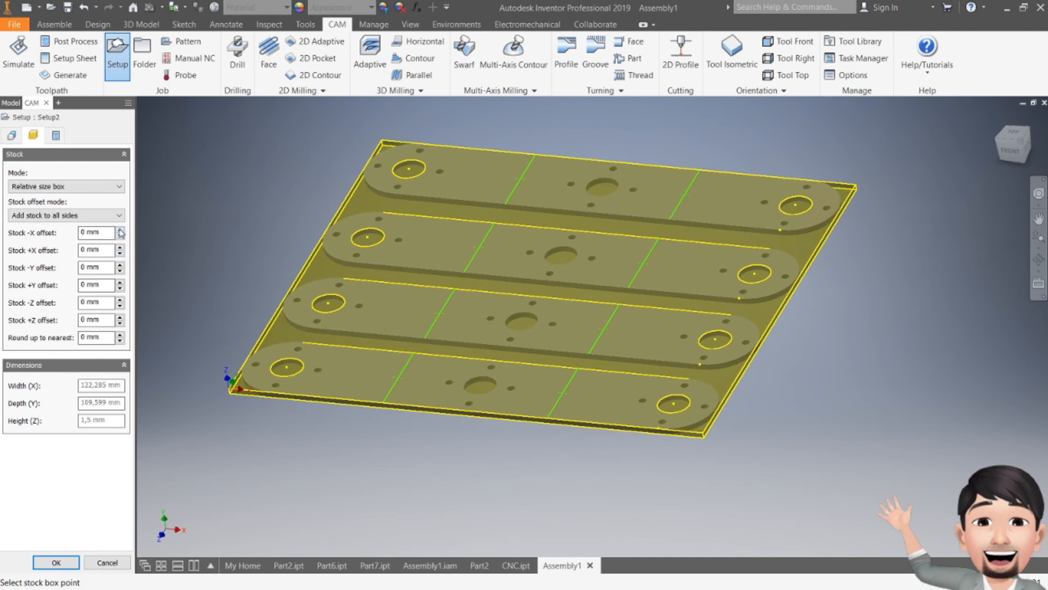
{"action": "left_click", "coordinate": [120, 230]}
{"action": "left_click", "coordinate": [120, 230]}
{"action": "left_click", "coordinate": [120, 230]}
{"action": "left_click", "coordinate": [120, 229]}
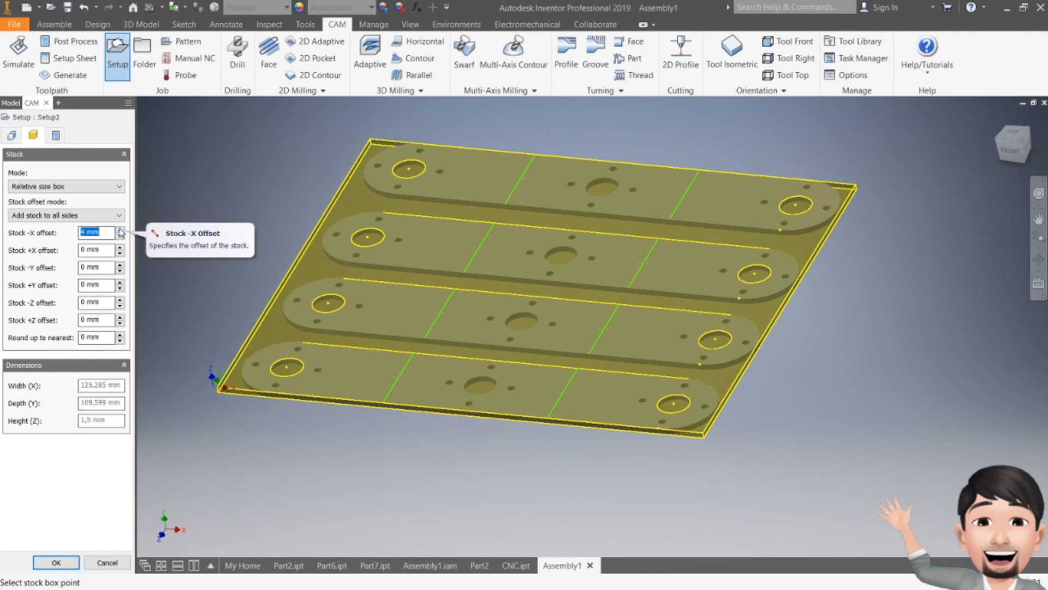
{"action": "left_click", "coordinate": [120, 230]}
{"action": "left_click", "coordinate": [120, 246]}
{"action": "left_click", "coordinate": [120, 247]}
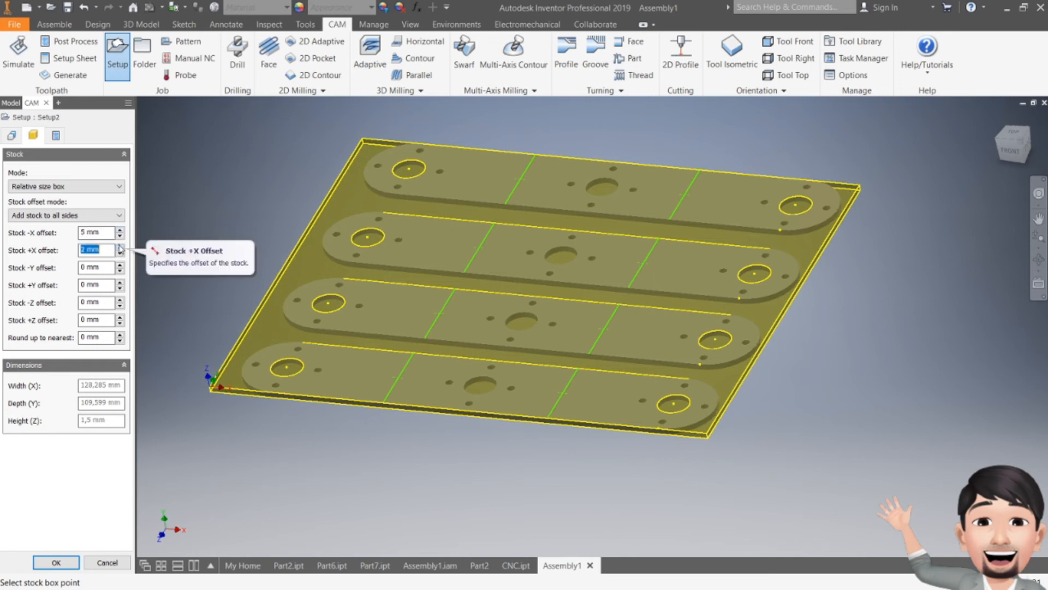
{"action": "left_click", "coordinate": [120, 247]}
{"action": "left_click", "coordinate": [120, 247]}
{"action": "left_click", "coordinate": [121, 247]}
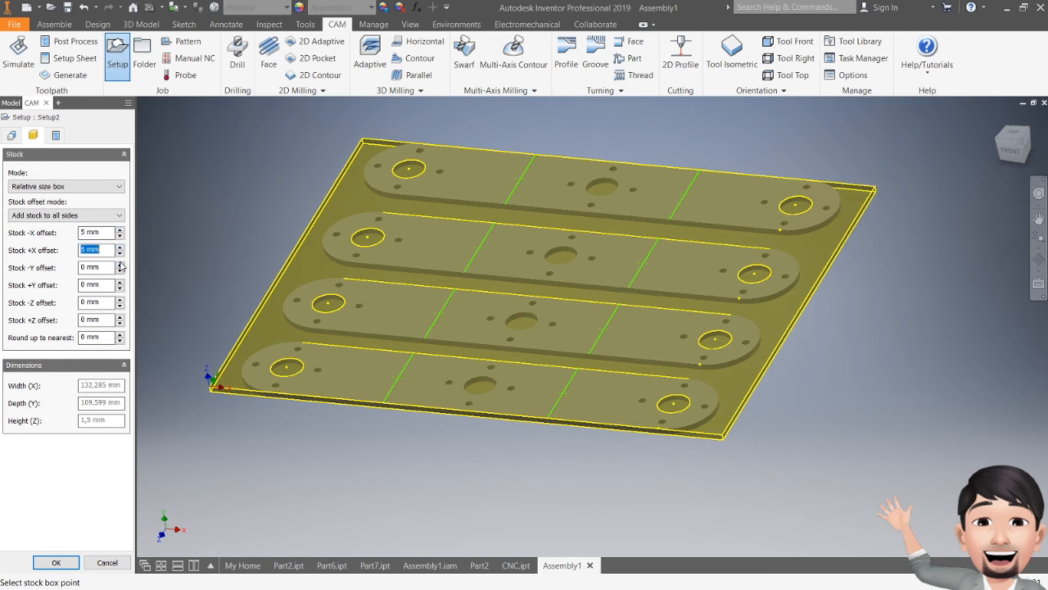
Set the stock's -Y and +Y offsets to 5 mm each.
{"action": "left_click", "coordinate": [120, 265]}
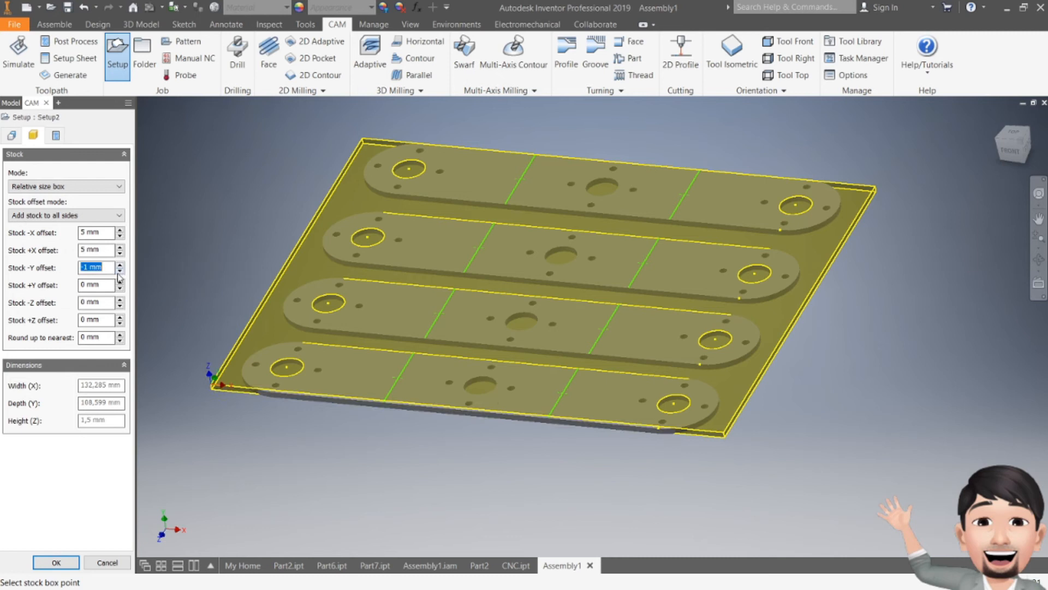
{"action": "left_click", "coordinate": [120, 270]}
{"action": "left_click", "coordinate": [120, 271]}
{"action": "left_click", "coordinate": [120, 271]}
{"action": "left_click", "coordinate": [120, 270]}
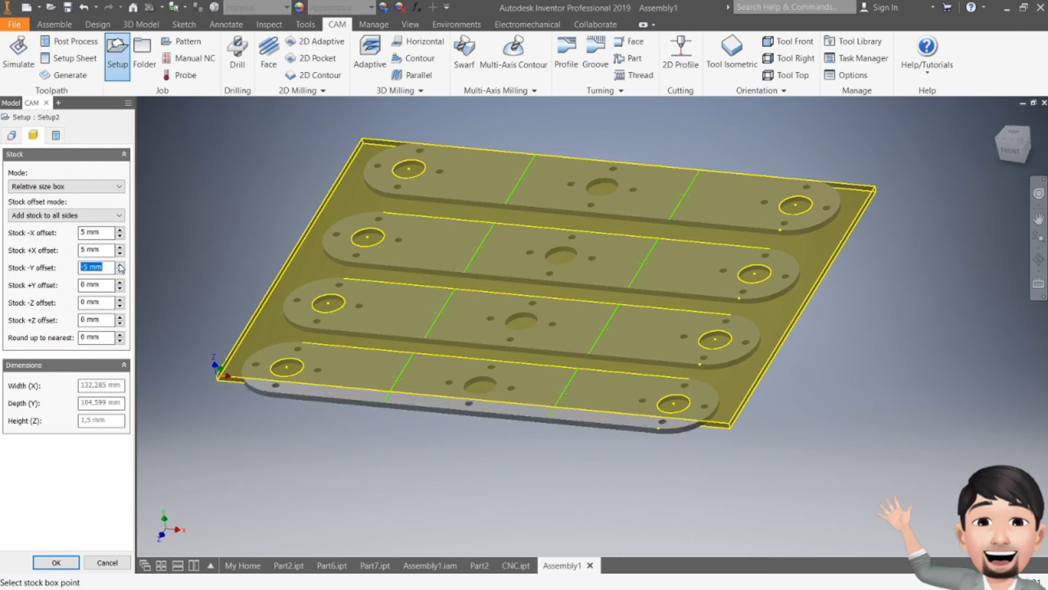
{"action": "left_click", "coordinate": [120, 266]}
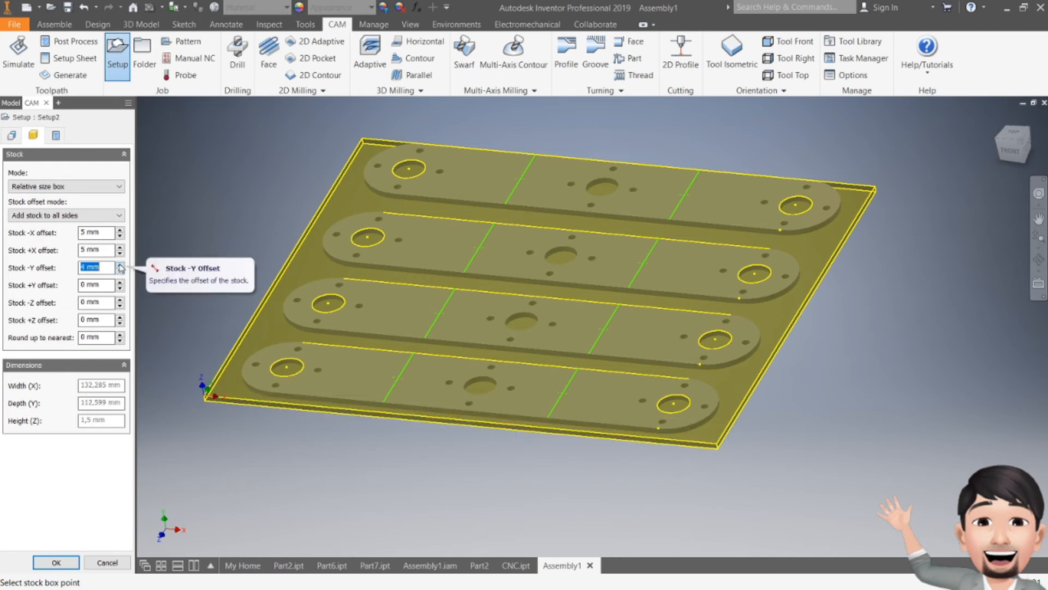
{"action": "left_click", "coordinate": [120, 265]}
{"action": "left_click", "coordinate": [119, 282]}
{"action": "left_click", "coordinate": [119, 282]}
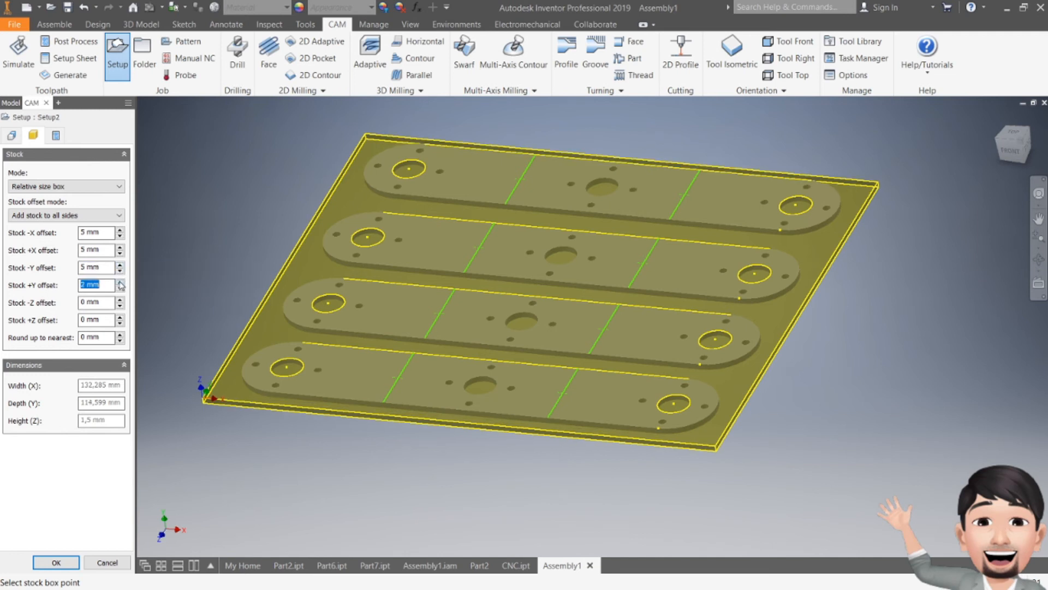
{"action": "left_click", "coordinate": [119, 282]}
{"action": "left_click", "coordinate": [120, 282]}
{"action": "left_click", "coordinate": [120, 281]}
{"action": "left_click", "coordinate": [120, 287]}
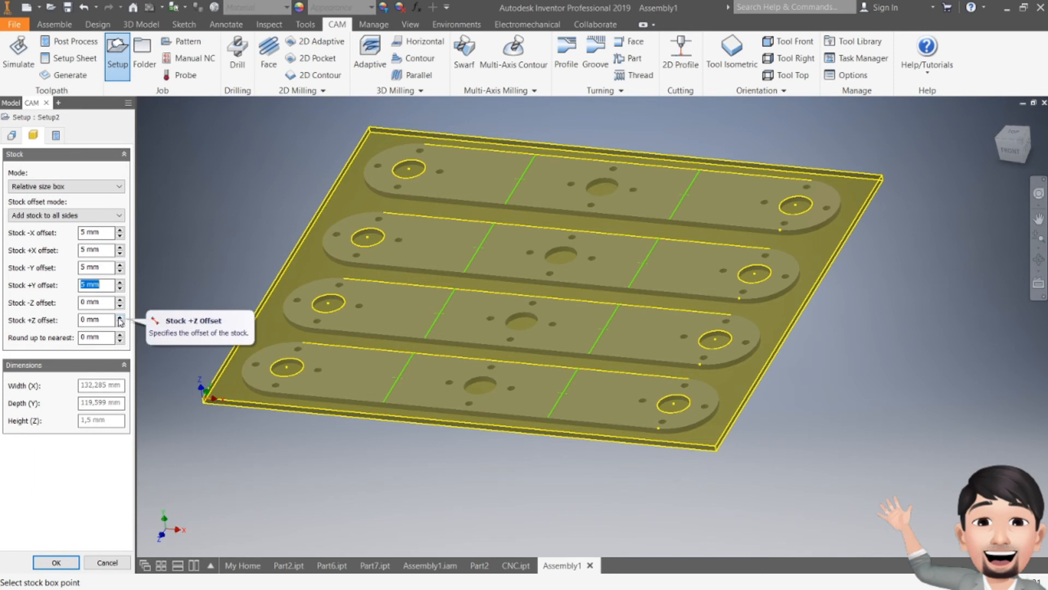
Set the stock's +Z offset to 1 mm and check the stock against the plates from the front.
{"action": "left_click", "coordinate": [119, 319]}
{"action": "left_click", "coordinate": [119, 319]}
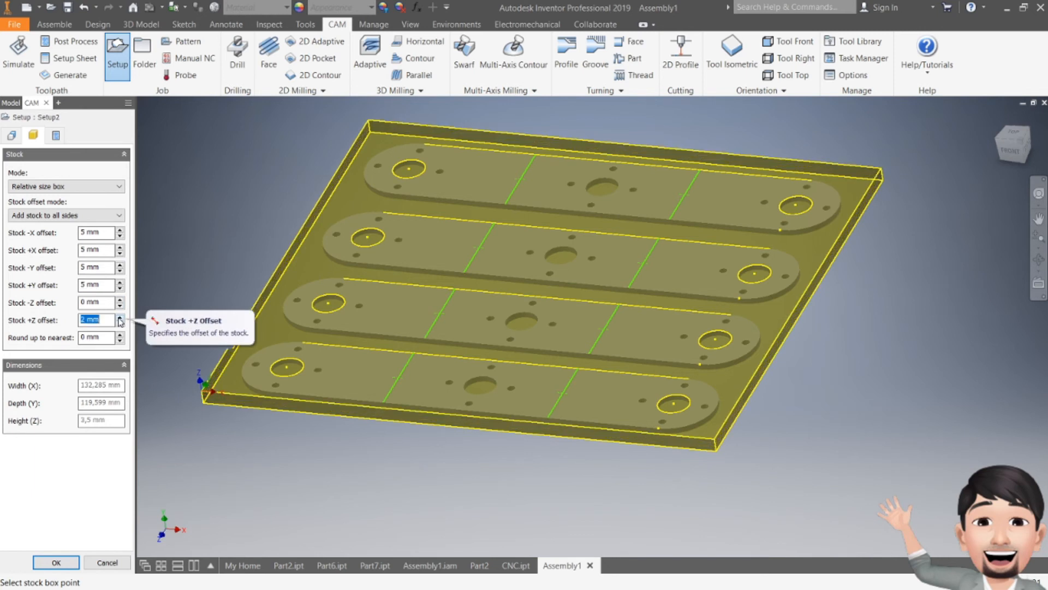
{"action": "left_click", "coordinate": [120, 323]}
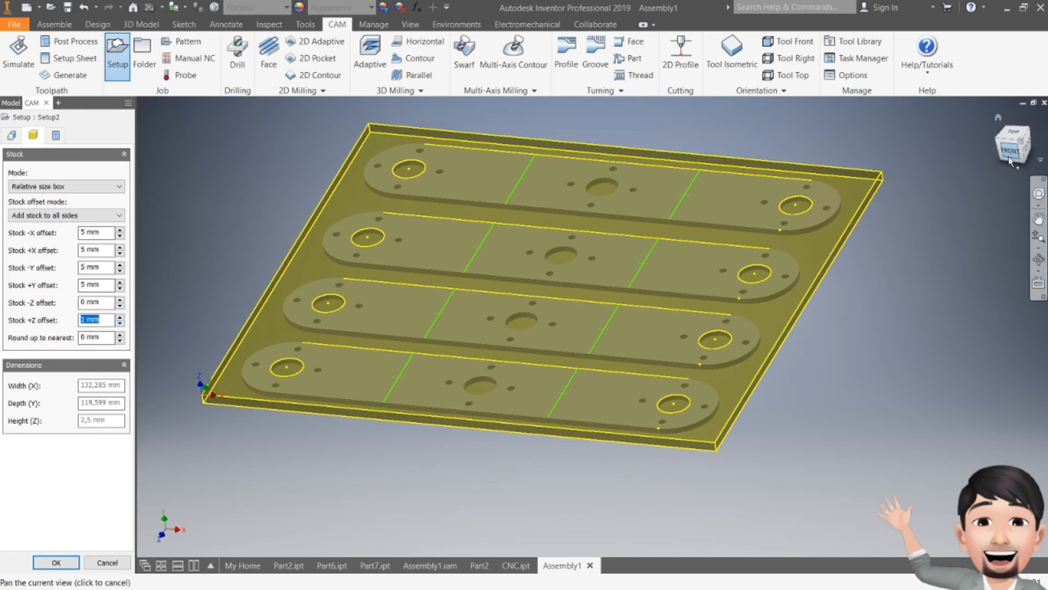
{"action": "left_click", "coordinate": [1008, 156]}
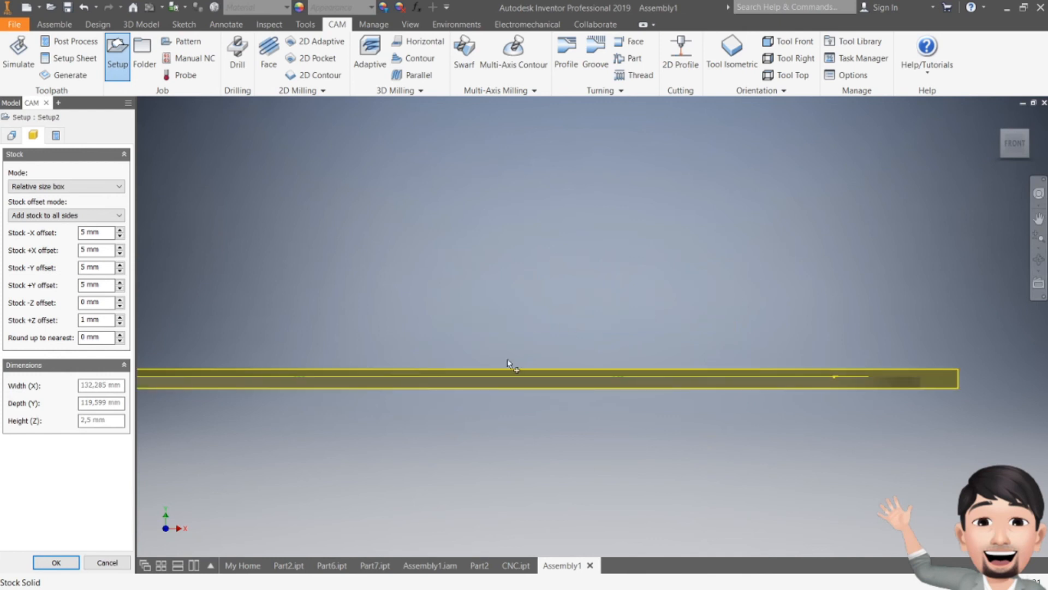
{"action": "scroll", "coordinate": [868, 373], "scroll_direction": "up", "scroll_amount": 2}
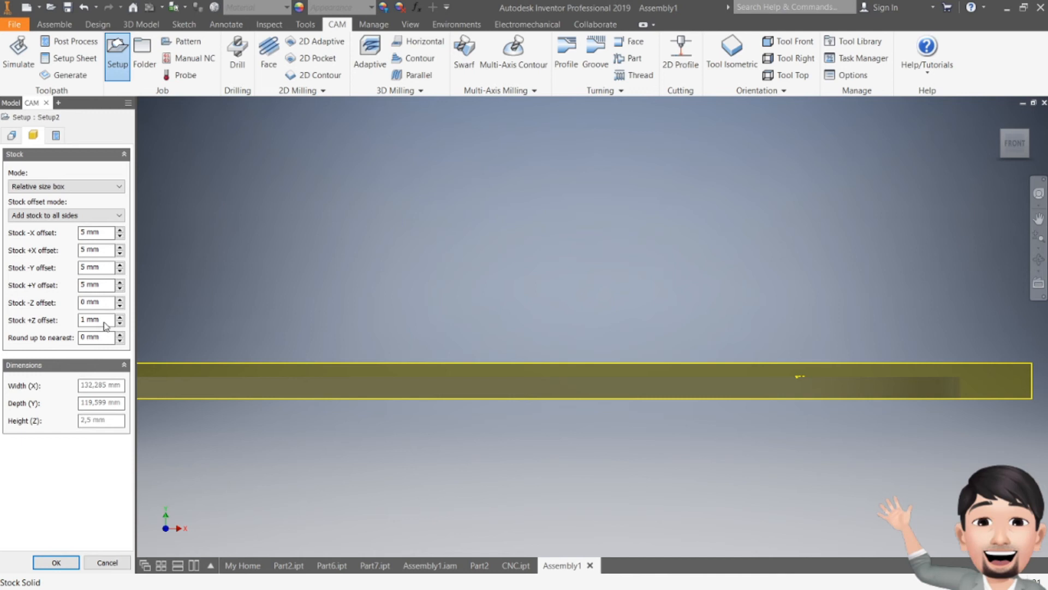
Set the stock's +Z offset to 0.5 mm, check the stock around all four plates and finish the setup.
{"action": "left_click_drag", "start_coordinate": [85, 322], "coordinate": [78, 323]}
{"action": "type", "text": "0.5"}
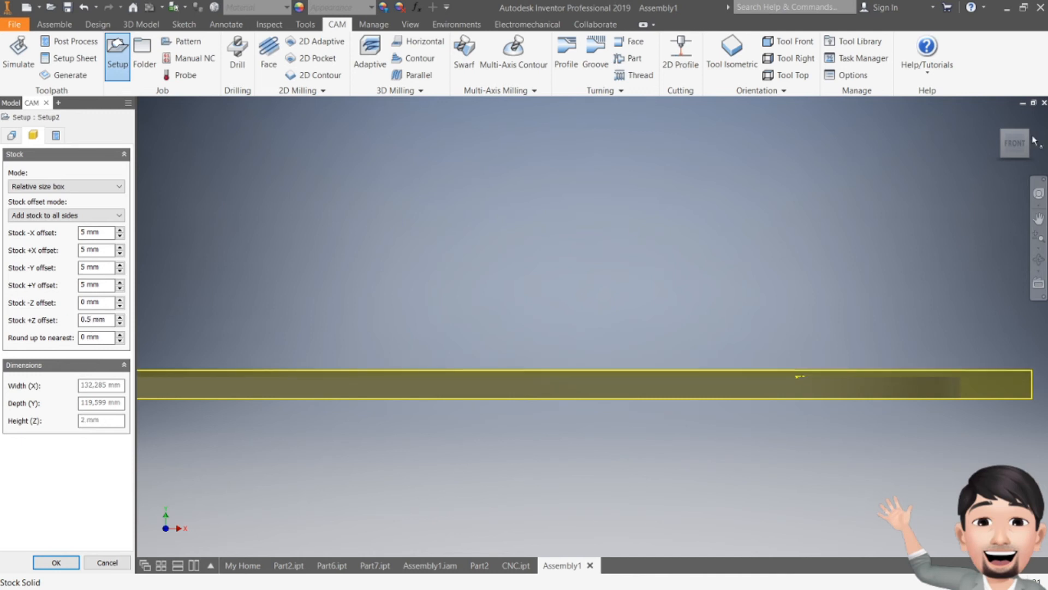
{"action": "left_click_drag", "start_coordinate": [1015, 144], "coordinate": [1014, 156]}
{"action": "scroll", "coordinate": [809, 232], "scroll_direction": "up", "scroll_amount": 3}
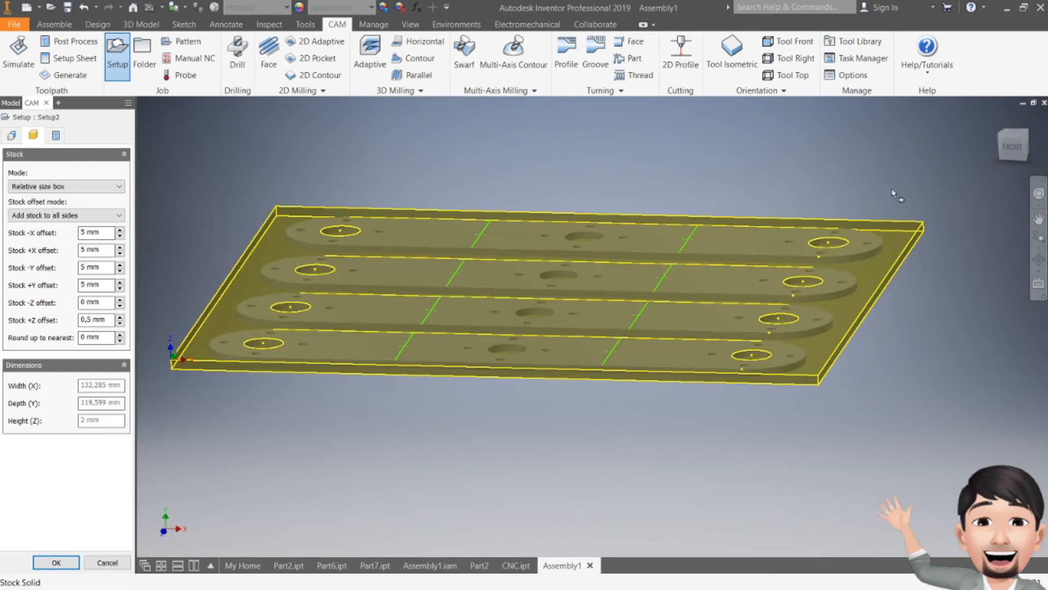
{"action": "left_click_drag", "start_coordinate": [1004, 149], "coordinate": [990, 180]}
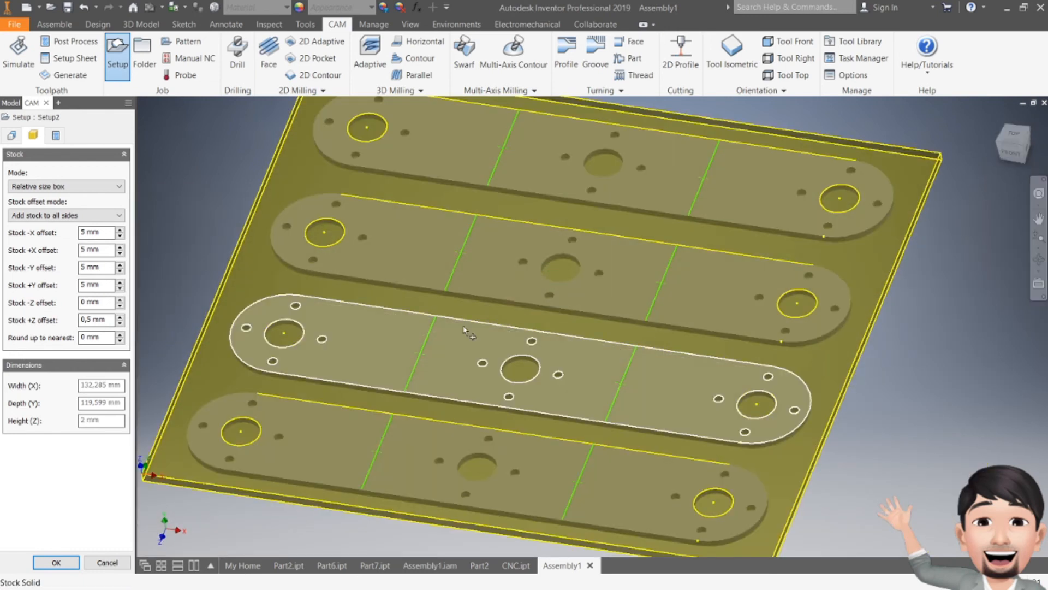
{"action": "scroll", "coordinate": [463, 327], "scroll_direction": "up", "scroll_amount": 3}
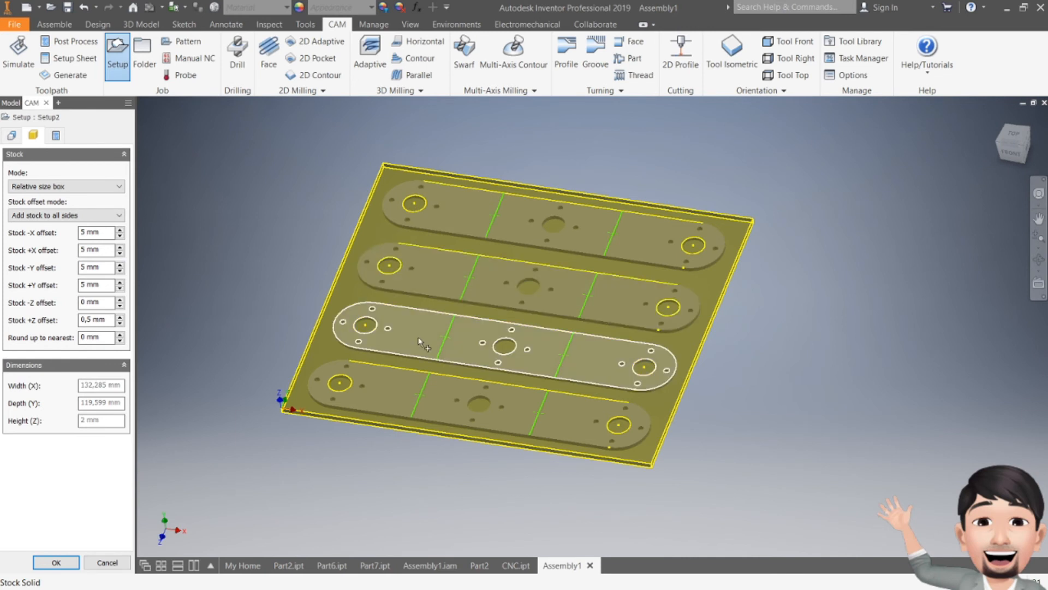
{"action": "left_click", "coordinate": [57, 562]}
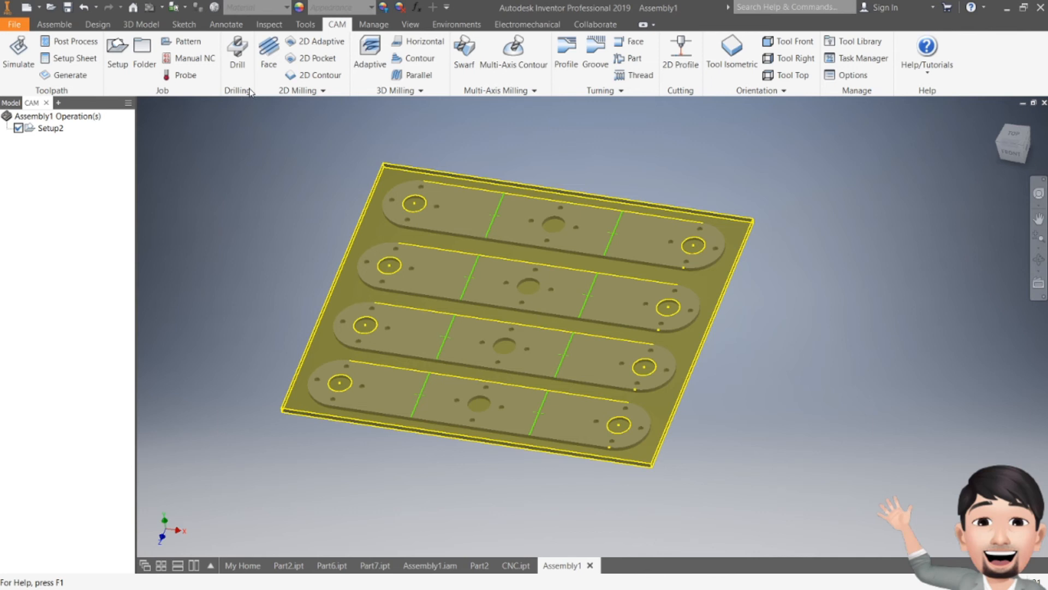
Start a Face milling operation with a Ø25 mm flat endmill from the tools sorted by type, keeping Flood coolant.
{"action": "left_click", "coordinate": [275, 67]}
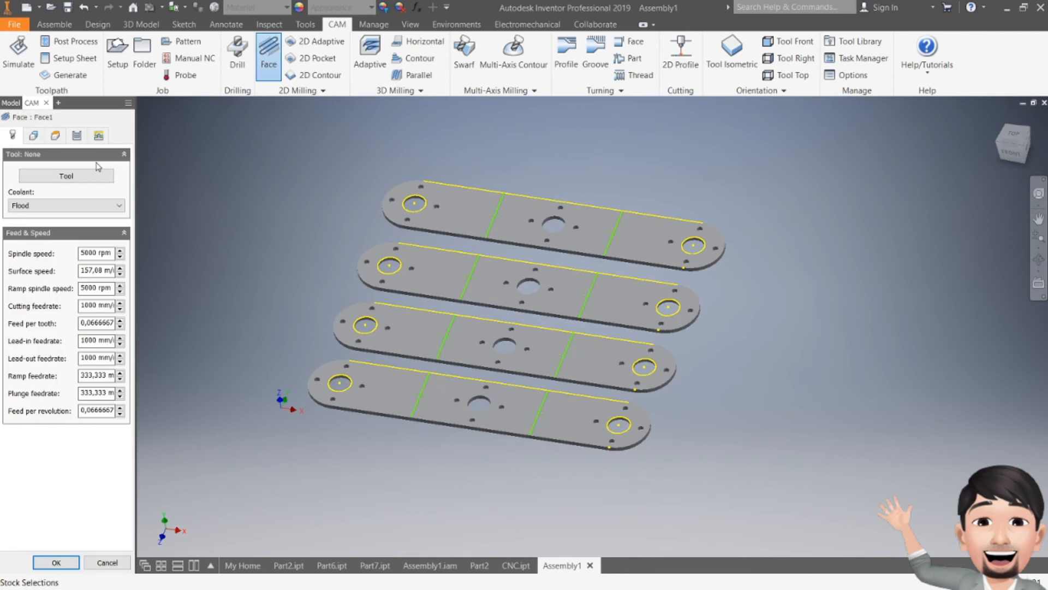
{"action": "left_click", "coordinate": [58, 176]}
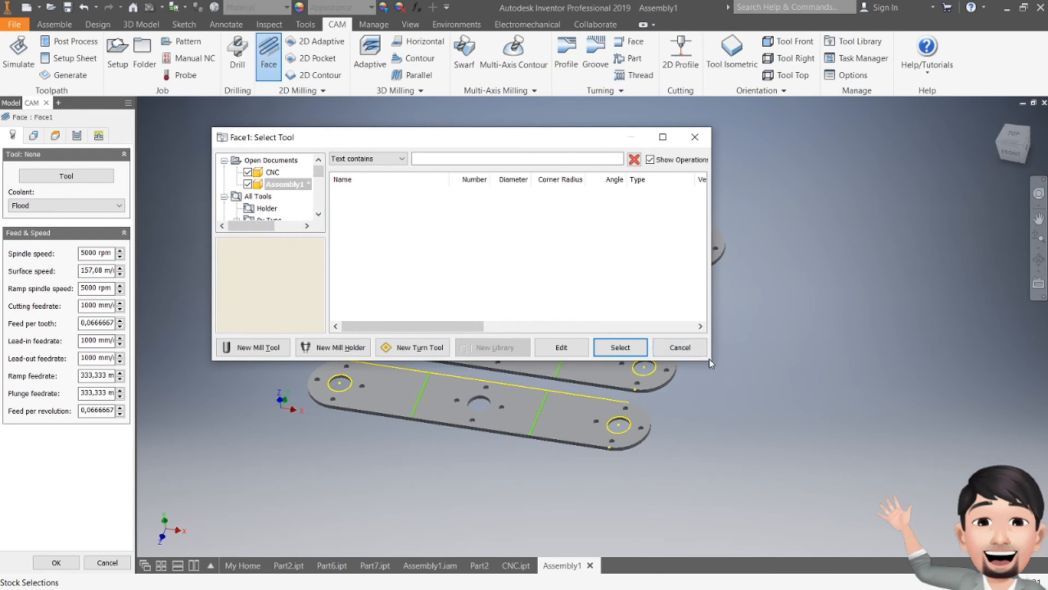
{"action": "left_click_drag", "start_coordinate": [711, 360], "coordinate": [797, 489]}
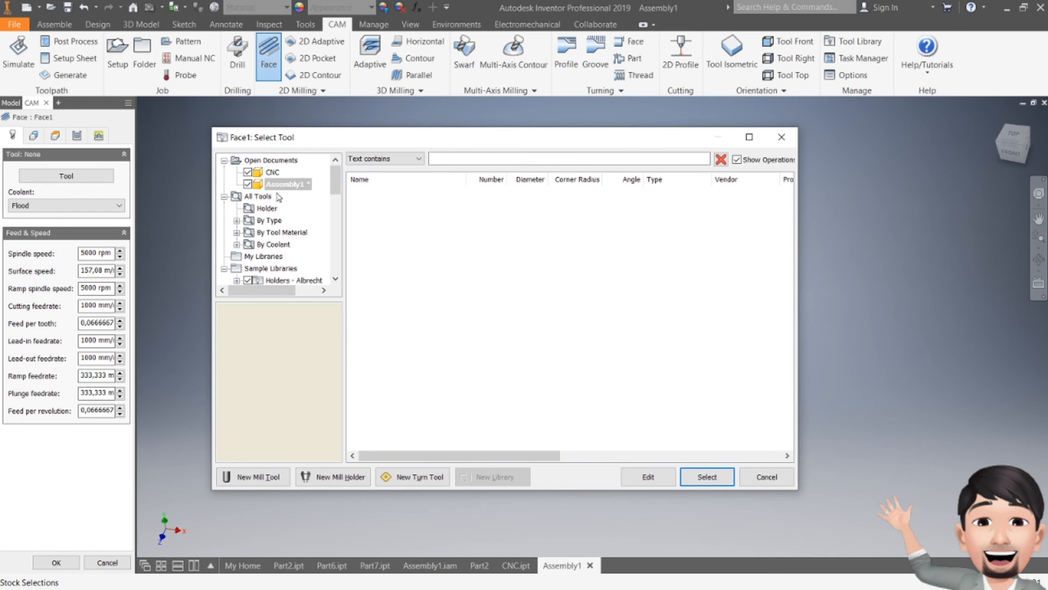
{"action": "left_click", "coordinate": [269, 220]}
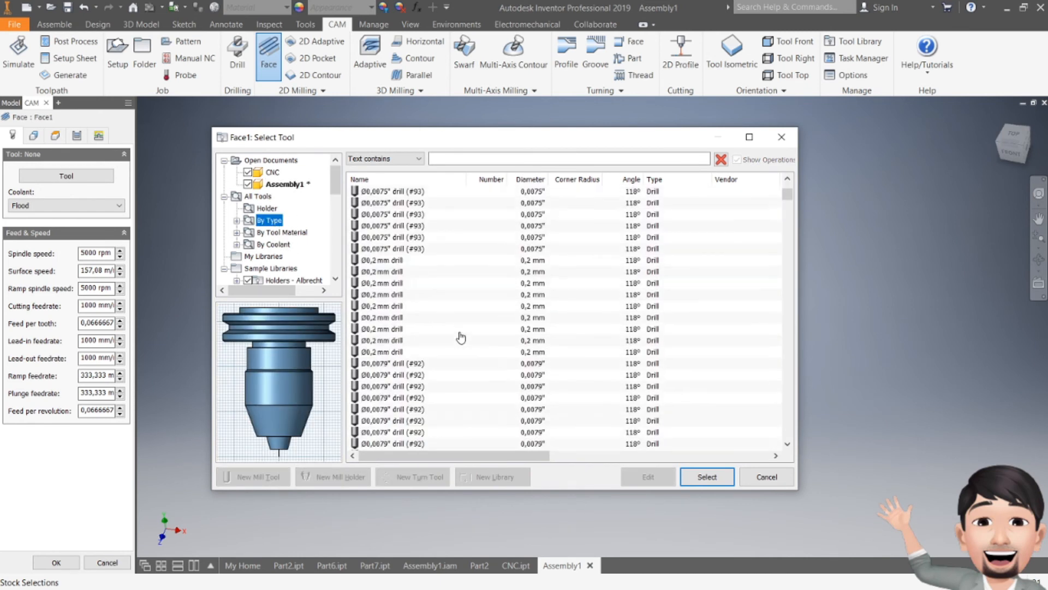
{"action": "left_click_drag", "start_coordinate": [788, 195], "coordinate": [788, 379]}
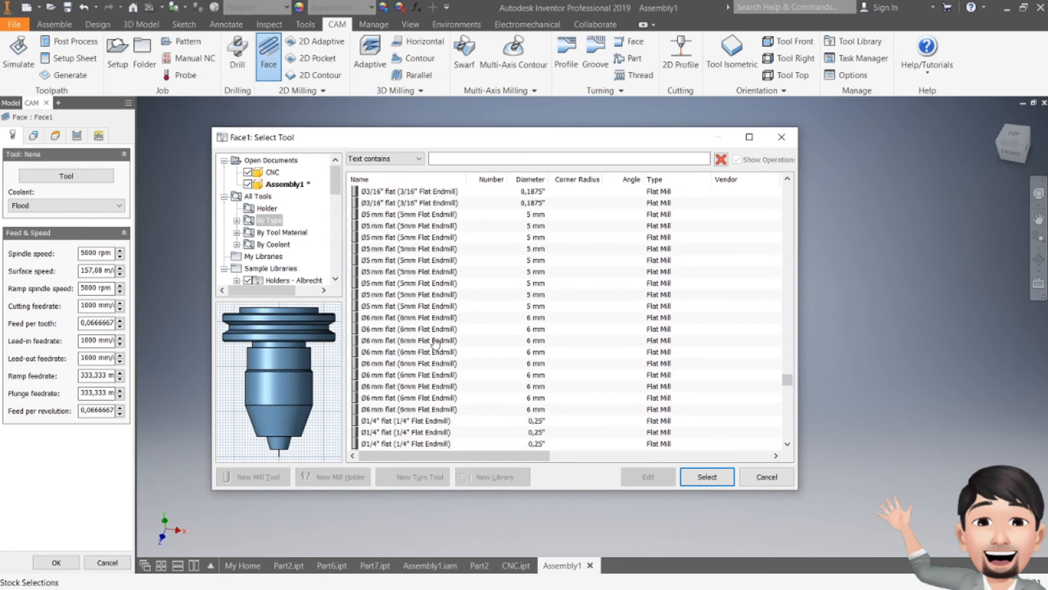
{"action": "scroll", "coordinate": [435, 343], "scroll_direction": "down", "scroll_amount": 12}
{"action": "scroll", "coordinate": [435, 343], "scroll_direction": "down", "scroll_amount": 10}
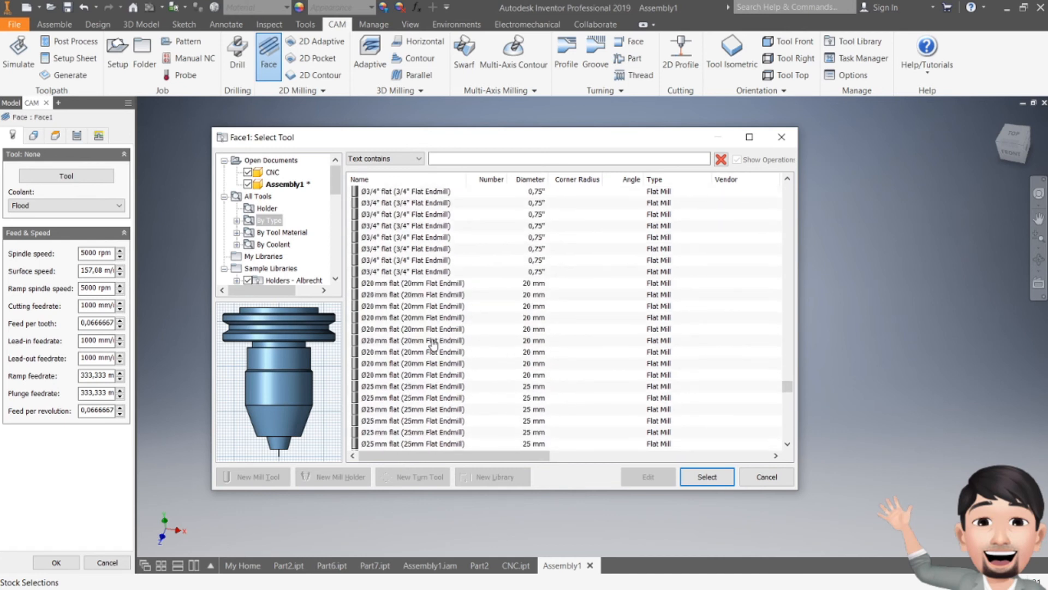
{"action": "scroll", "coordinate": [433, 343], "scroll_direction": "down", "scroll_amount": 5}
{"action": "left_click", "coordinate": [424, 308]}
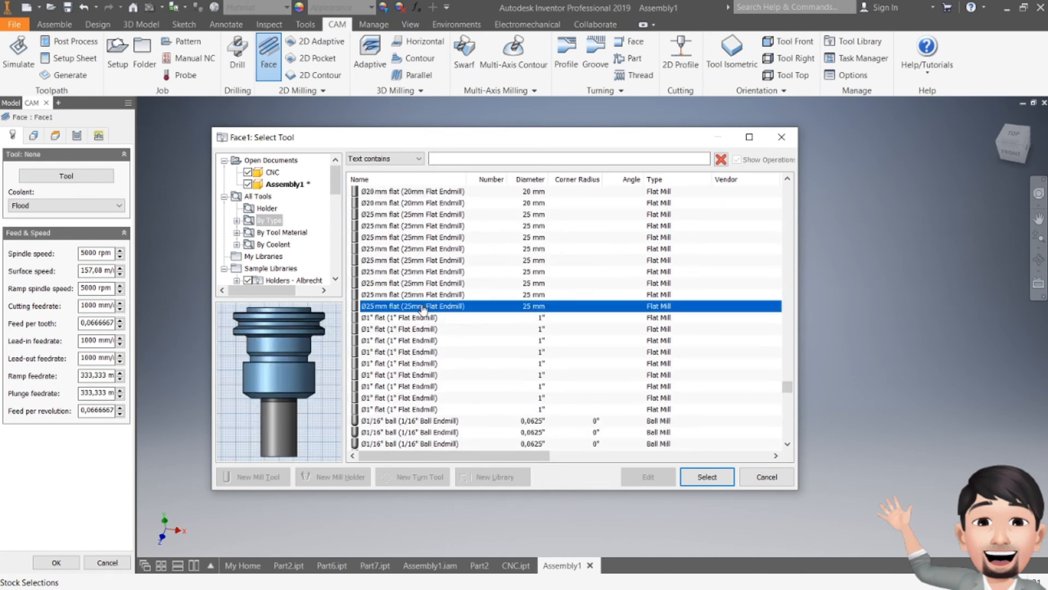
{"action": "left_click", "coordinate": [706, 477]}
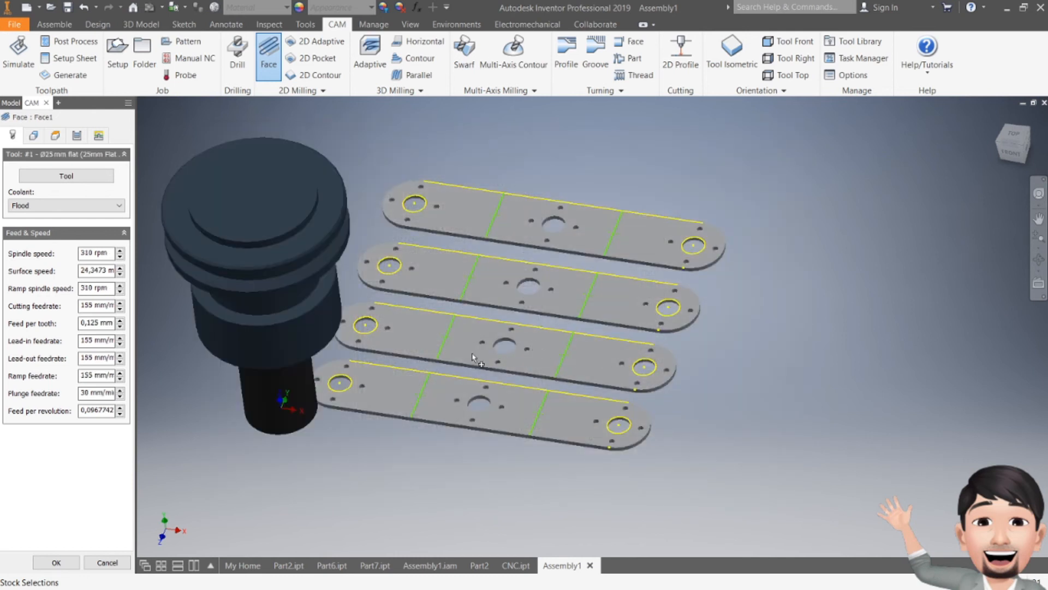
{"action": "left_click", "coordinate": [58, 208]}
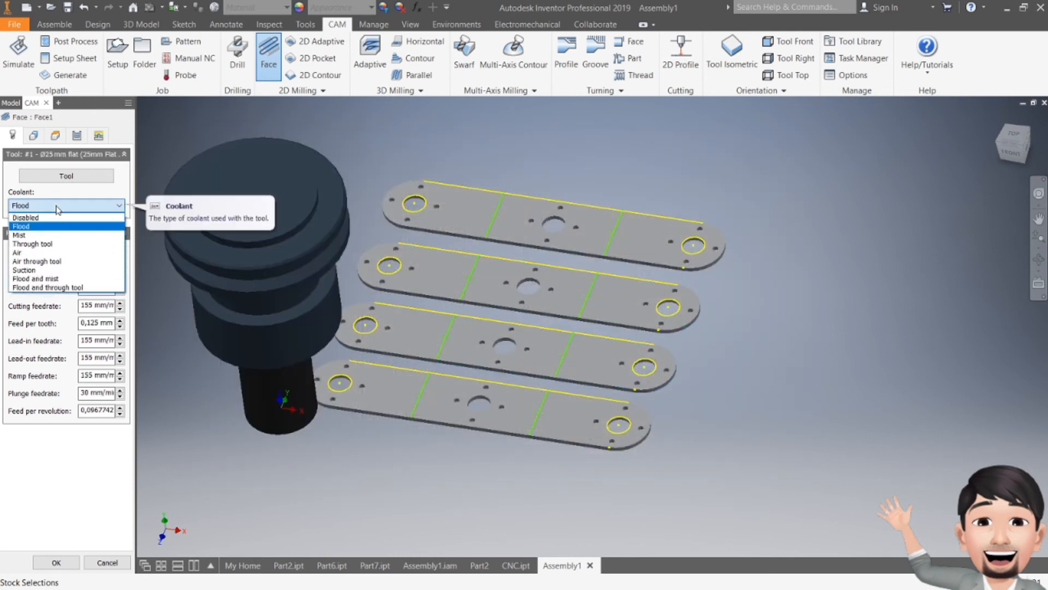
{"action": "left_click", "coordinate": [58, 208]}
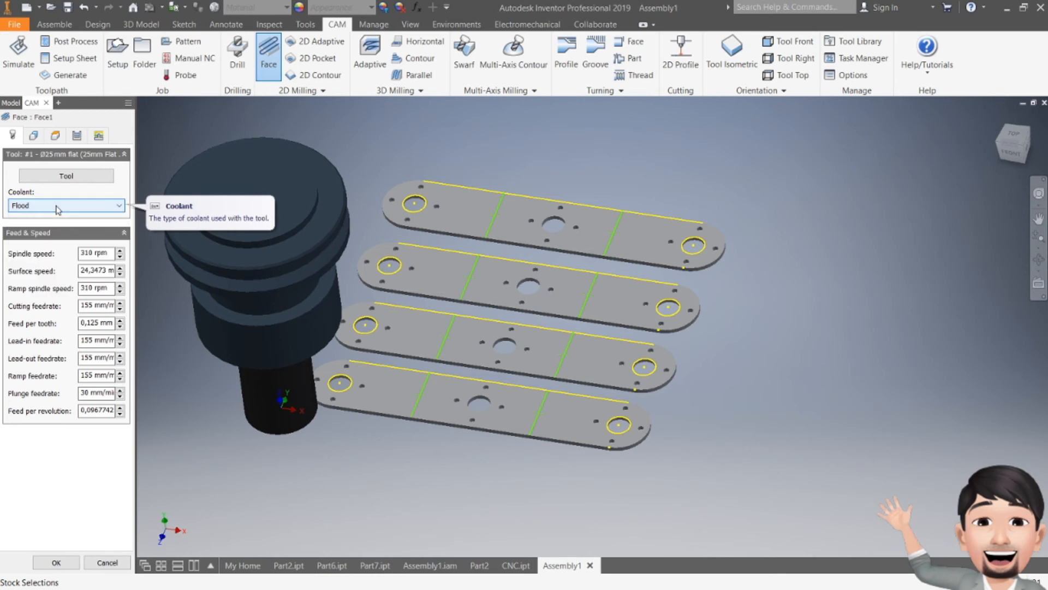
Examine the face operation's stock contour and its clearance, retract, feed, top and bottom heights relative to the plates.
{"action": "left_click", "coordinate": [34, 135]}
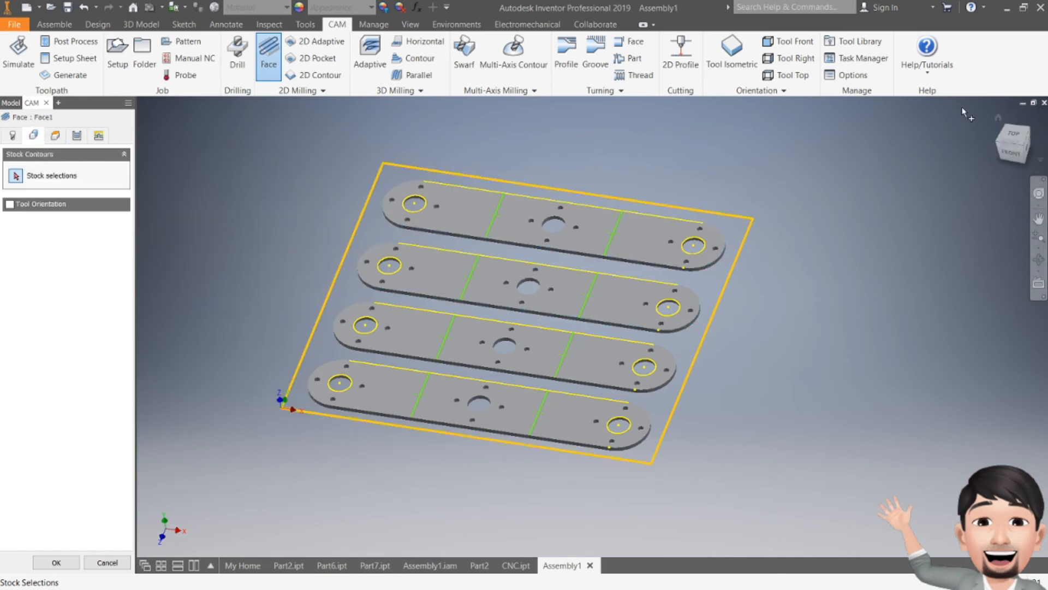
{"action": "left_click", "coordinate": [1013, 155]}
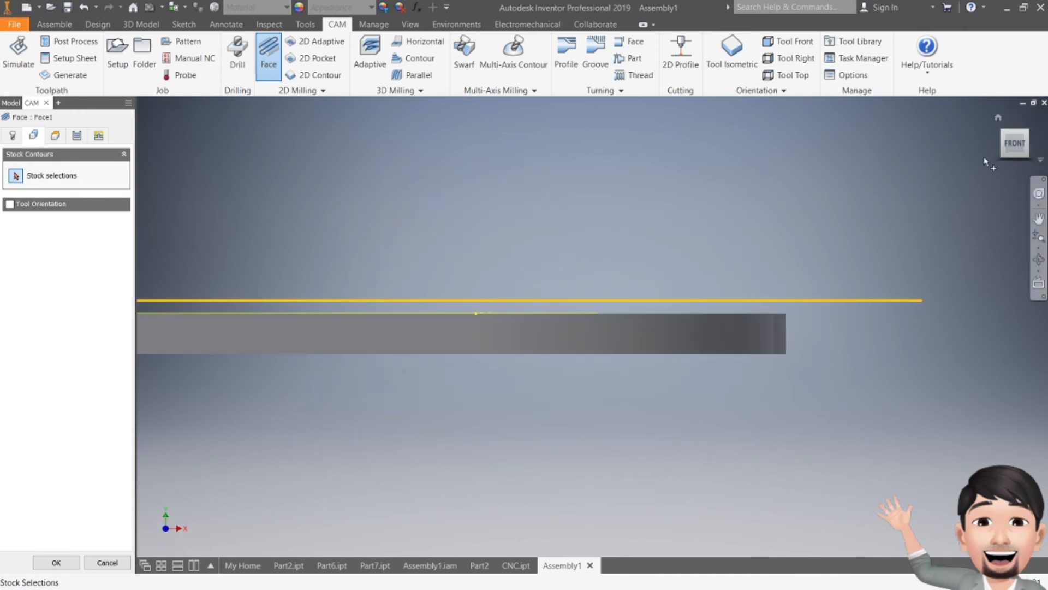
{"action": "left_click_drag", "start_coordinate": [1018, 145], "coordinate": [995, 164]}
{"action": "scroll", "coordinate": [776, 267], "scroll_direction": "up", "scroll_amount": 4}
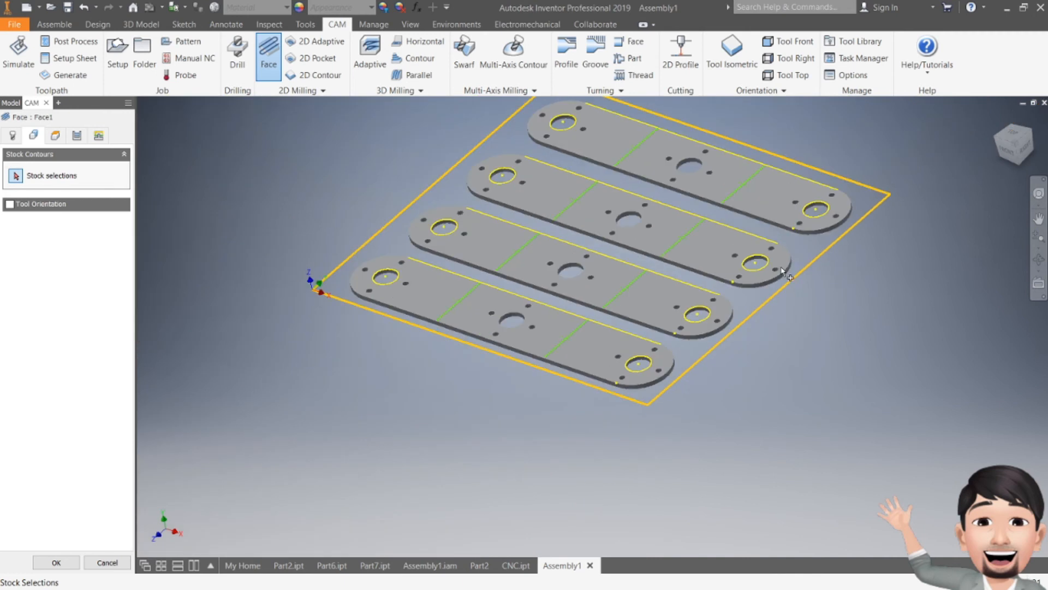
{"action": "left_click", "coordinate": [55, 136]}
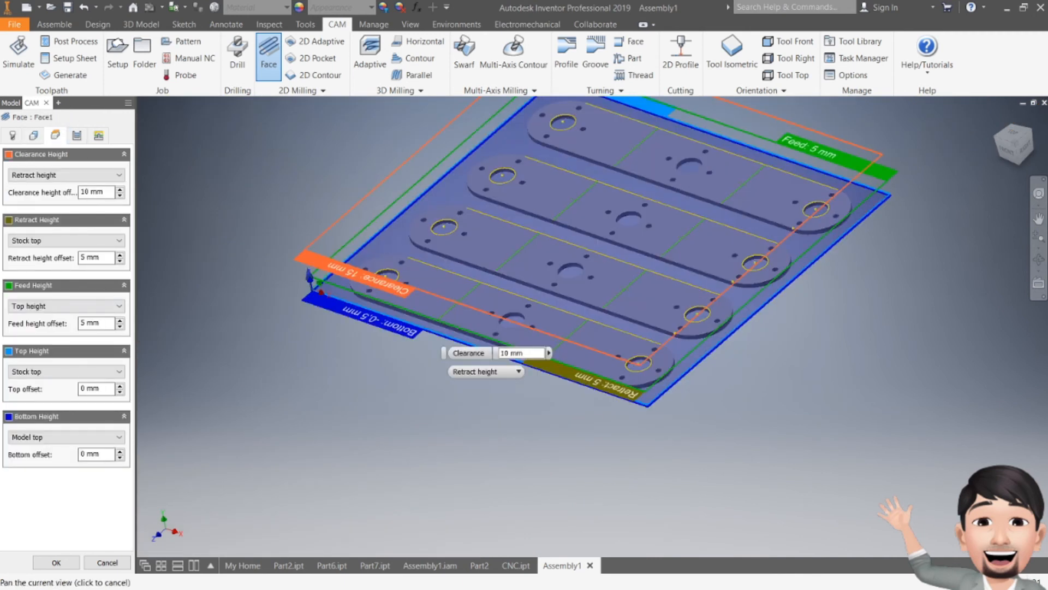
{"action": "mouse_move", "coordinate": [1010, 148]}
{"action": "left_mouse_down"}
{"action": "mouse_move", "coordinate": [1010, 125]}
{"action": "mouse_move", "coordinate": [1010, 147]}
{"action": "left_mouse_up"}
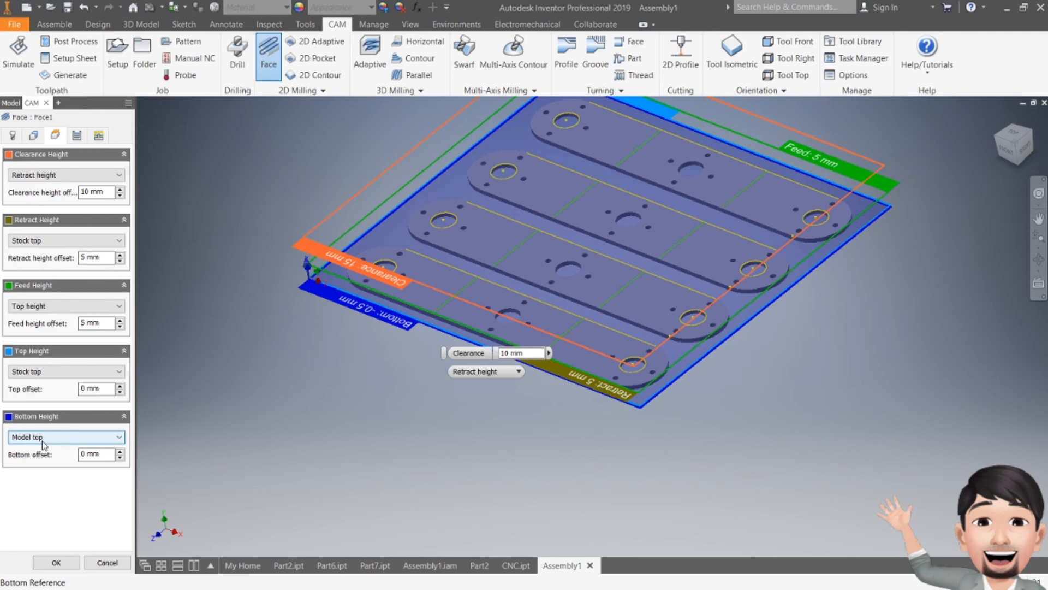
{"action": "left_click", "coordinate": [1006, 155]}
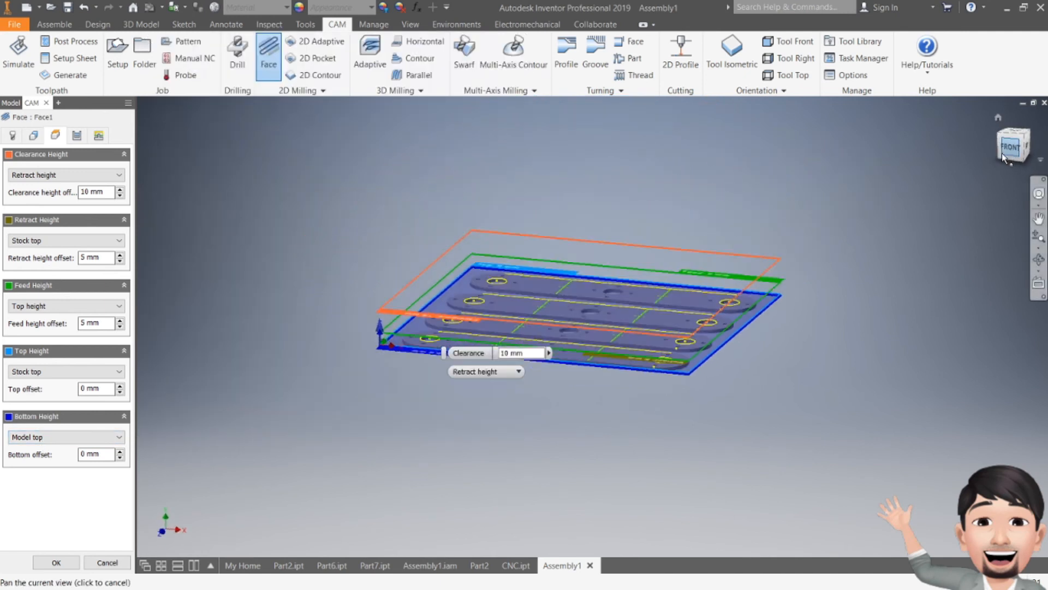
{"action": "scroll", "coordinate": [385, 331], "scroll_direction": "up", "scroll_amount": 3}
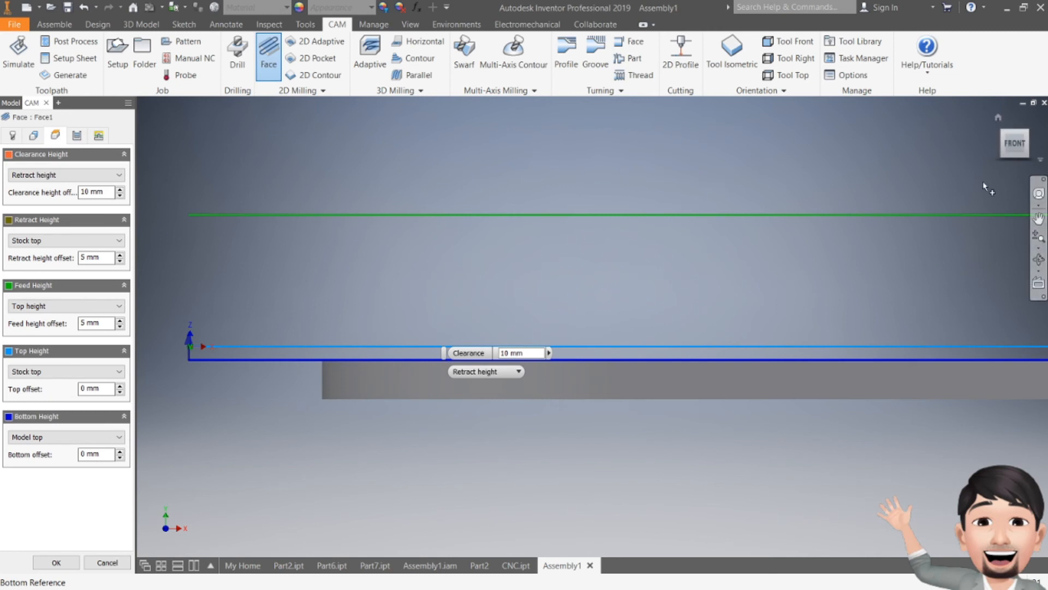
{"action": "left_click_drag", "start_coordinate": [1012, 148], "coordinate": [1012, 162]}
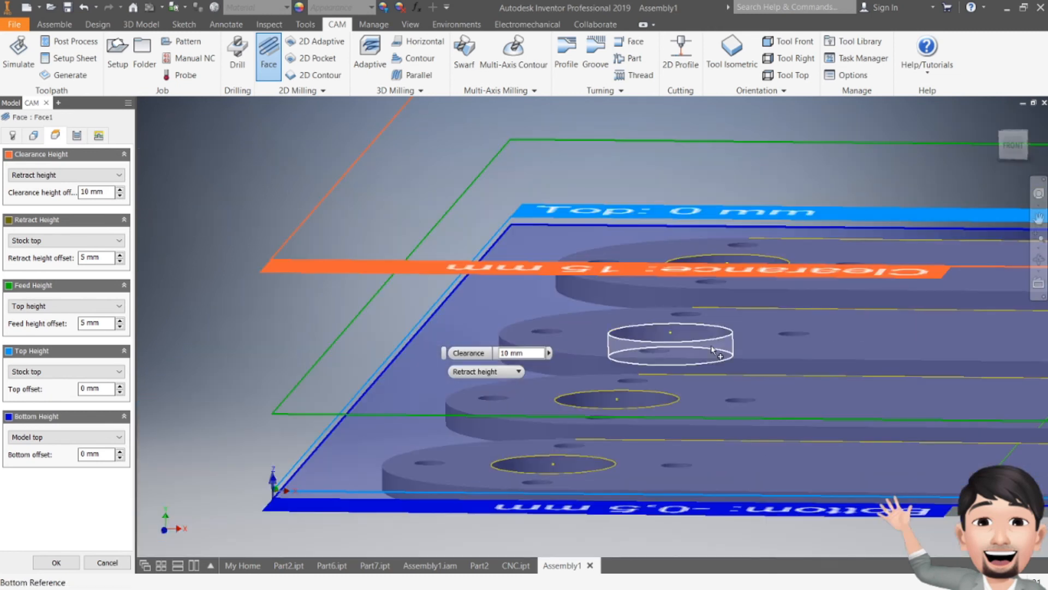
{"action": "left_click_drag", "start_coordinate": [1014, 151], "coordinate": [989, 158]}
{"action": "scroll", "coordinate": [730, 334], "scroll_direction": "down", "scroll_amount": 2}
{"action": "middle_click_drag", "start_coordinate": [682, 278], "coordinate": [559, 191]}
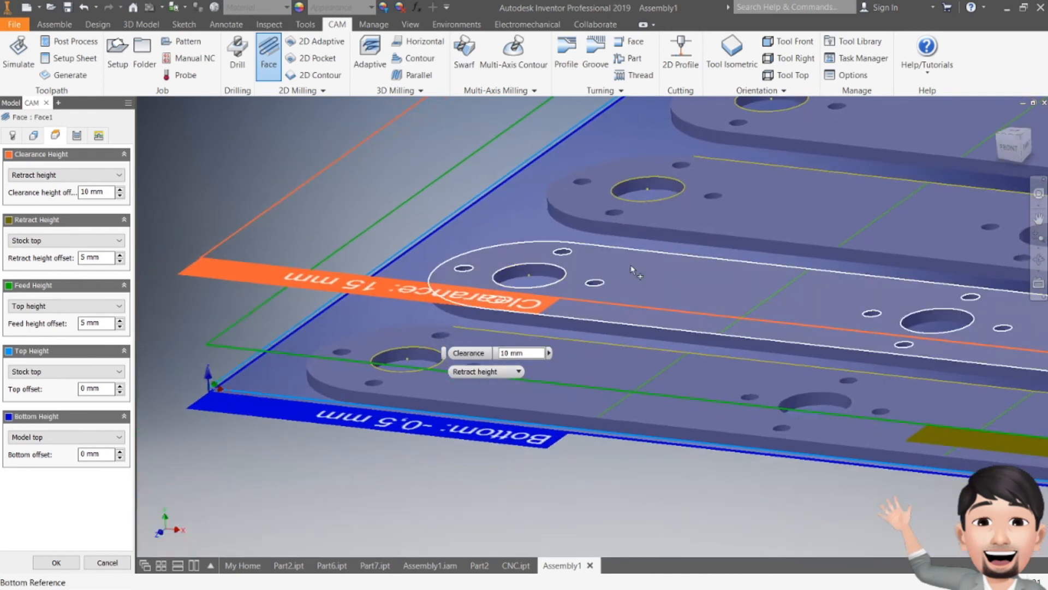
{"action": "scroll", "coordinate": [632, 269], "scroll_direction": "down", "scroll_amount": 2}
{"action": "middle_click_drag", "start_coordinate": [709, 273], "coordinate": [611, 313]}
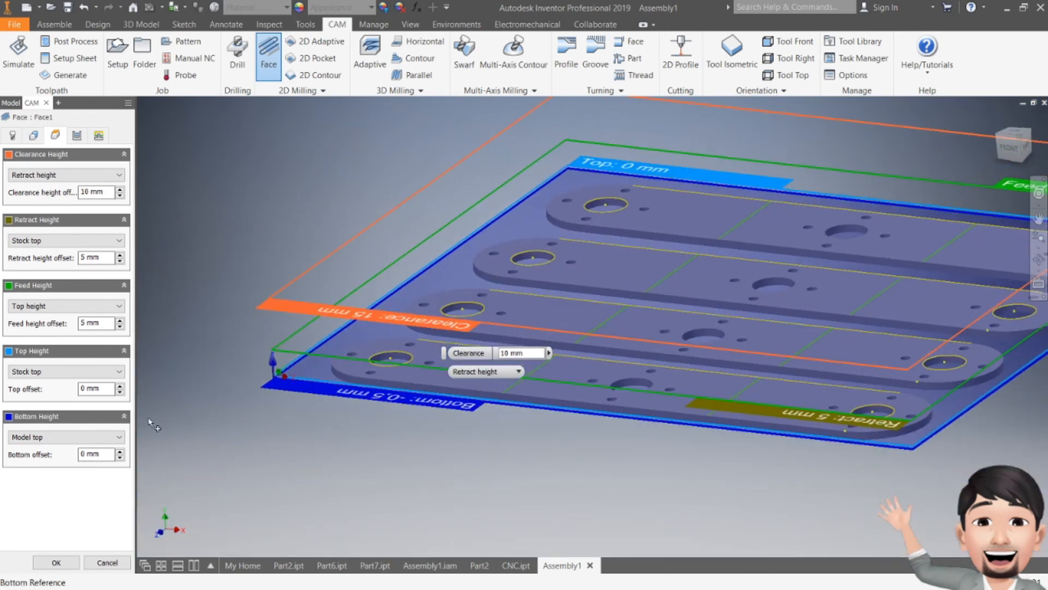
Review the face operation's pass and linking settings, keep their defaults and create the operation.
{"action": "left_click", "coordinate": [77, 136]}
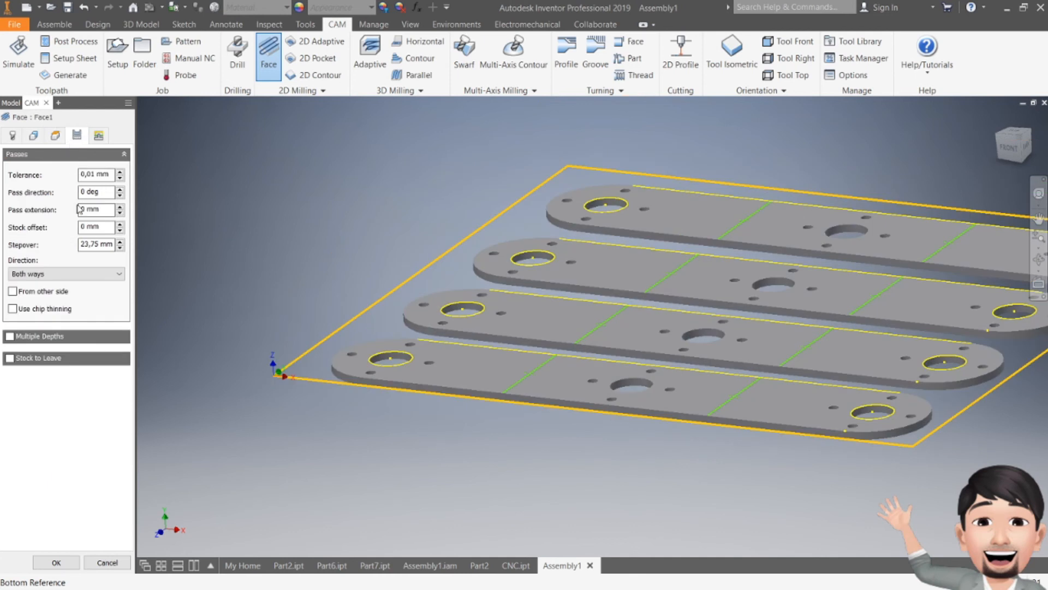
{"action": "left_click", "coordinate": [100, 136]}
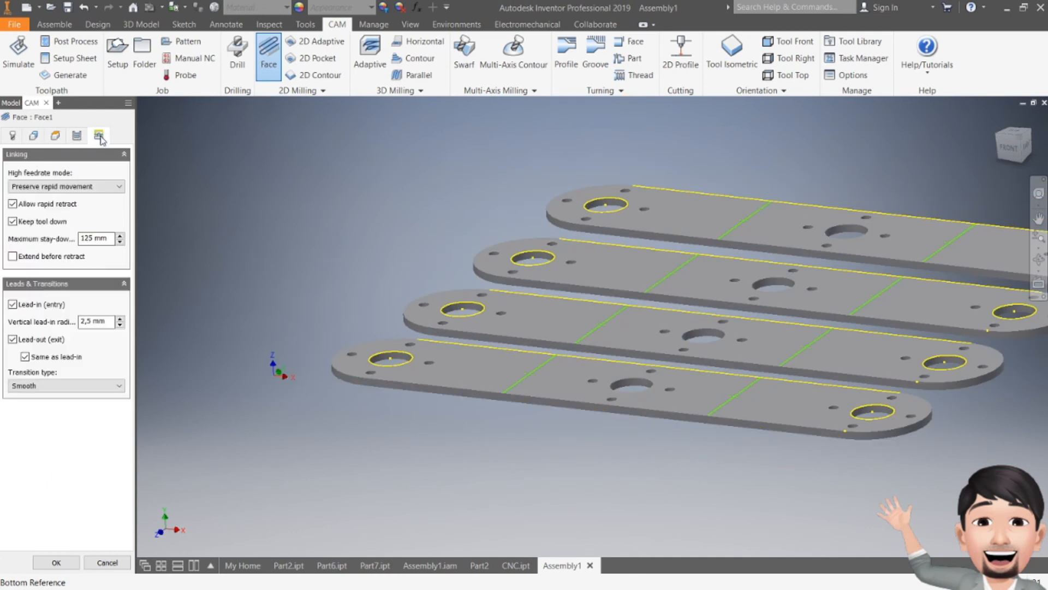
{"action": "left_click", "coordinate": [56, 562]}
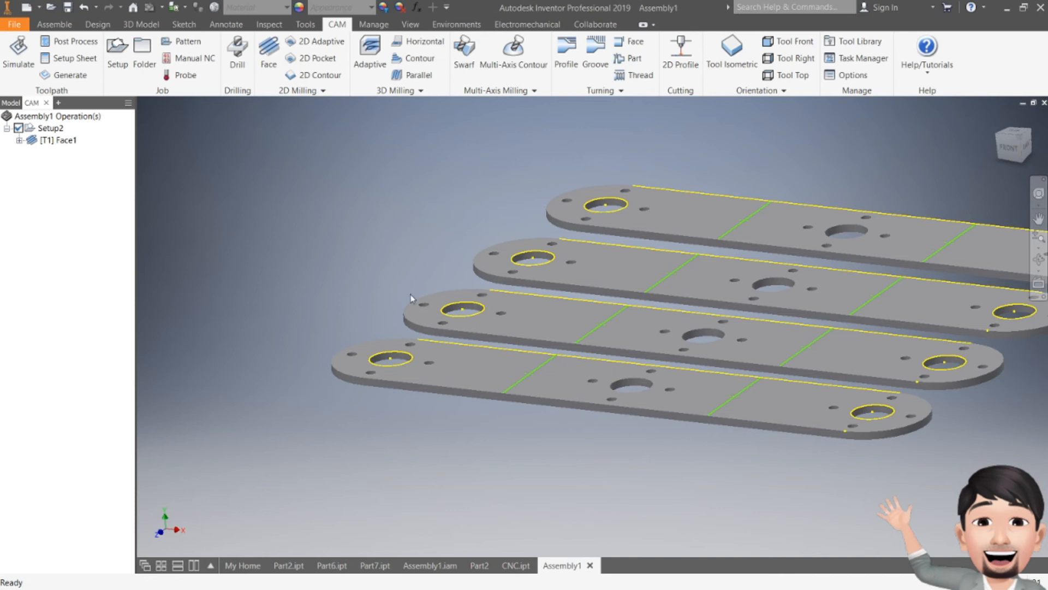
Open the toolpath simulation of the facing operation with the stock shown.
{"action": "scroll", "coordinate": [749, 242], "scroll_direction": "down", "scroll_amount": 3}
{"action": "left_click_drag", "start_coordinate": [1019, 147], "coordinate": [1003, 168]}
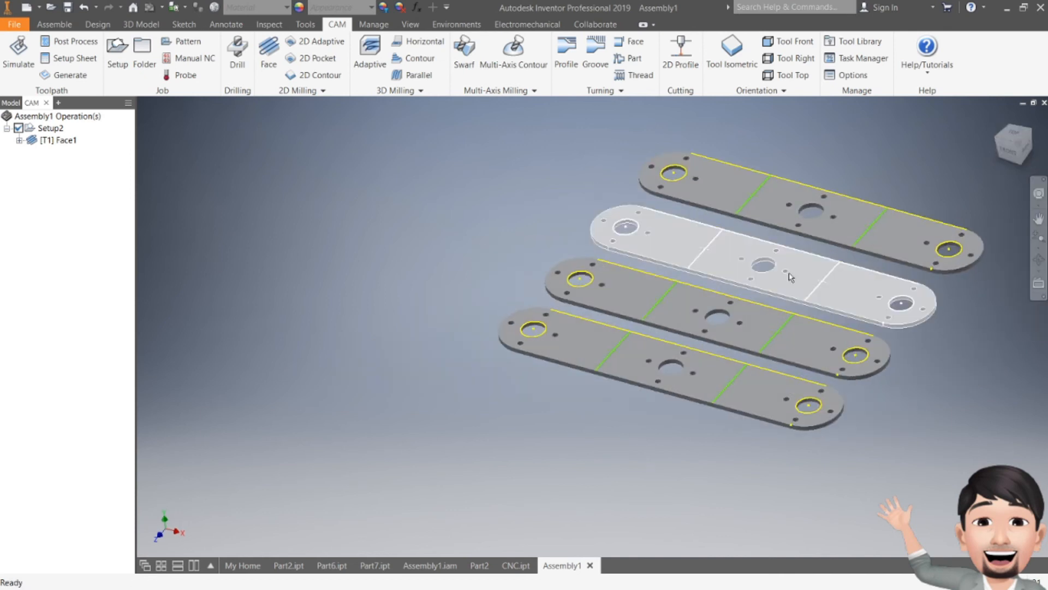
{"action": "middle_click_drag", "start_coordinate": [790, 275], "coordinate": [681, 308]}
{"action": "left_click", "coordinate": [19, 52]}
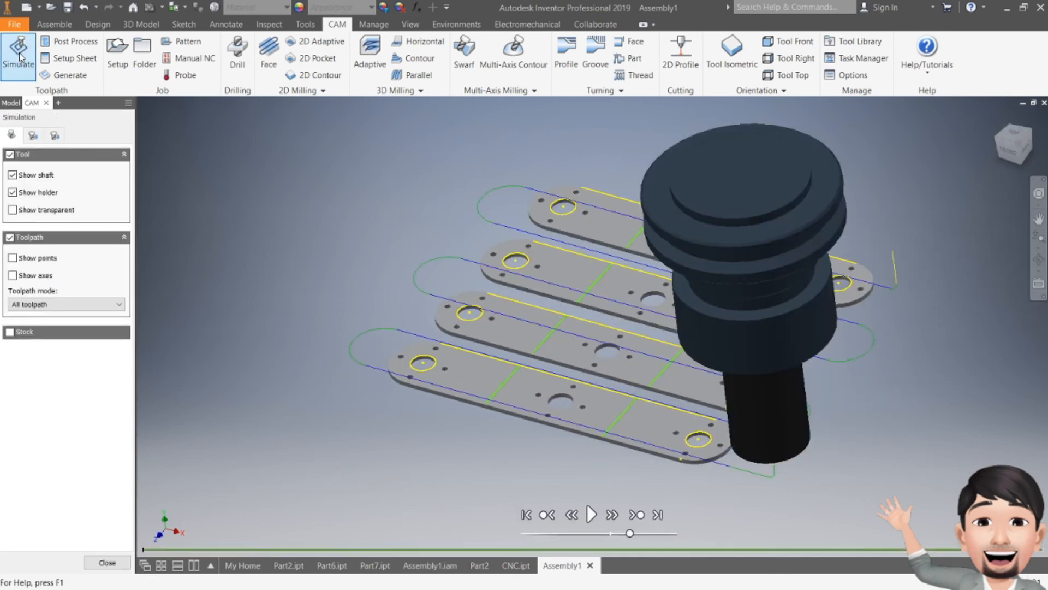
{"action": "left_click", "coordinate": [9, 333]}
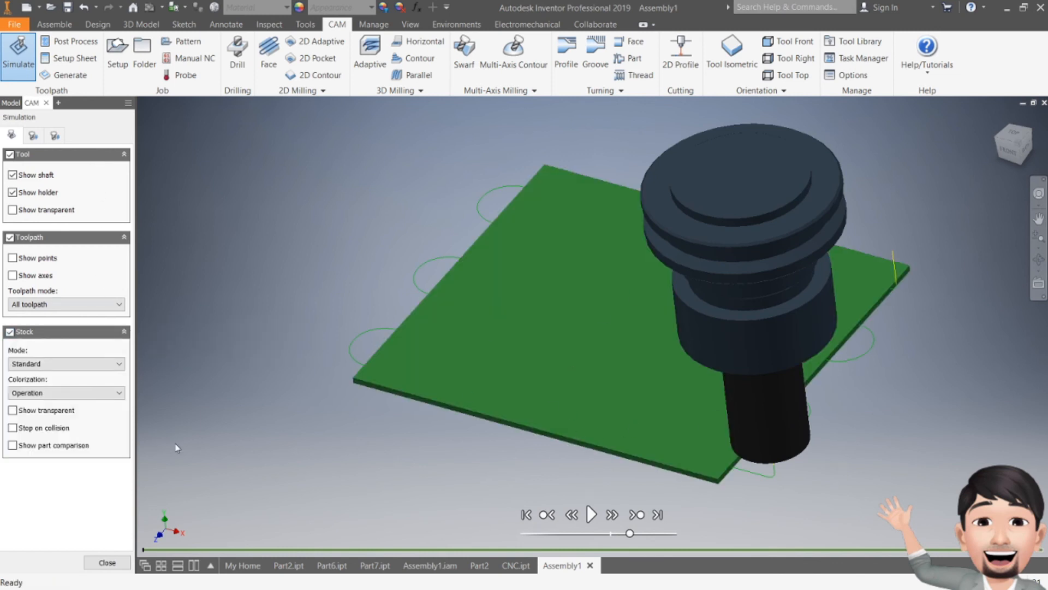
Colour the simulated stock by material with Metal - copper patina, play the facing simulation and close it.
{"action": "left_click", "coordinate": [55, 364]}
{"action": "left_click", "coordinate": [45, 392]}
{"action": "left_click", "coordinate": [45, 393]}
{"action": "left_click", "coordinate": [33, 404]}
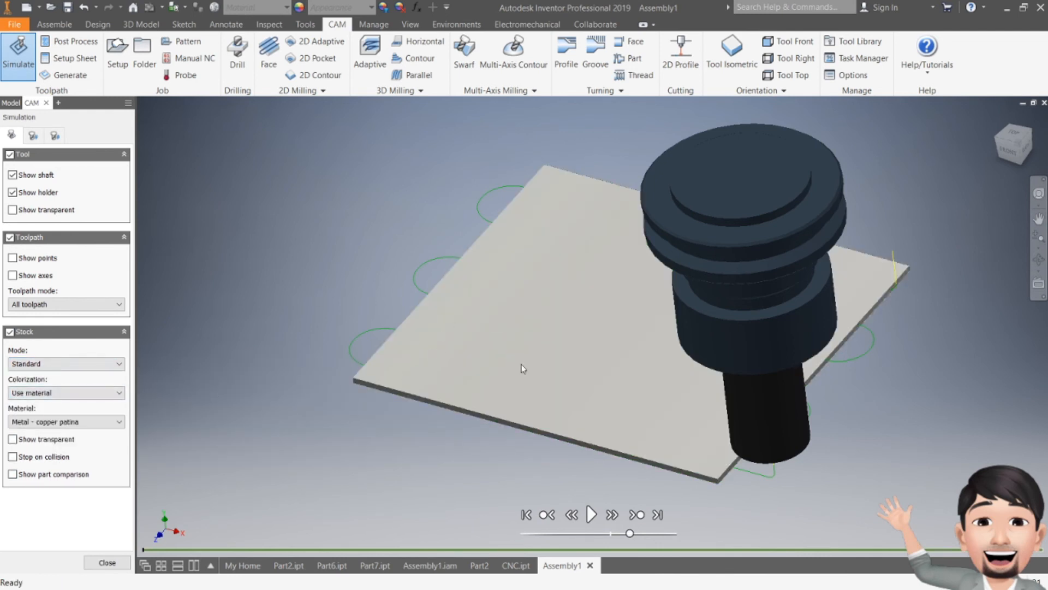
{"action": "left_click", "coordinate": [590, 514]}
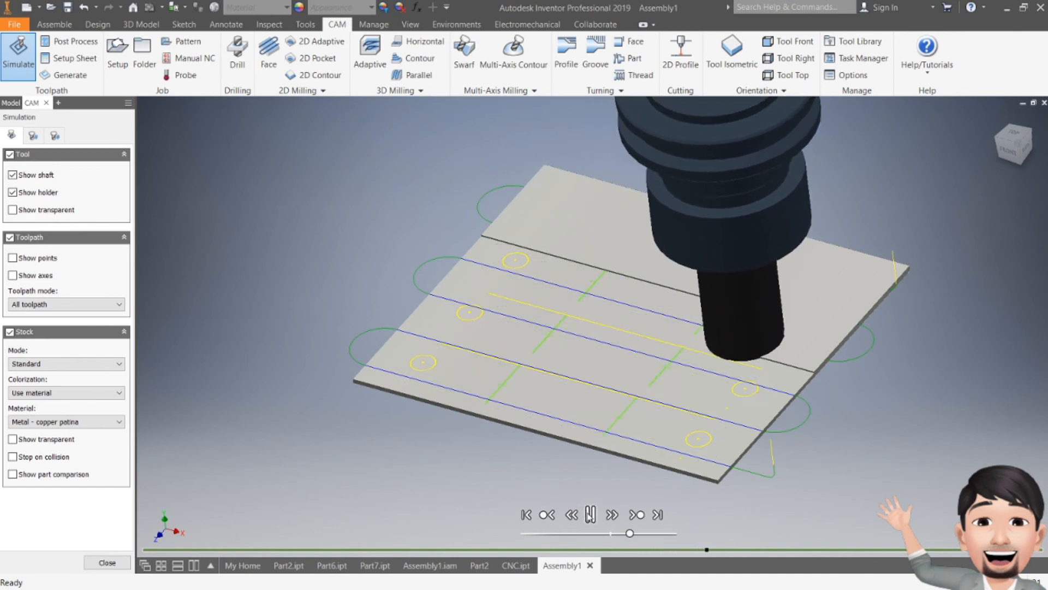
{"action": "left_click", "coordinate": [107, 562]}
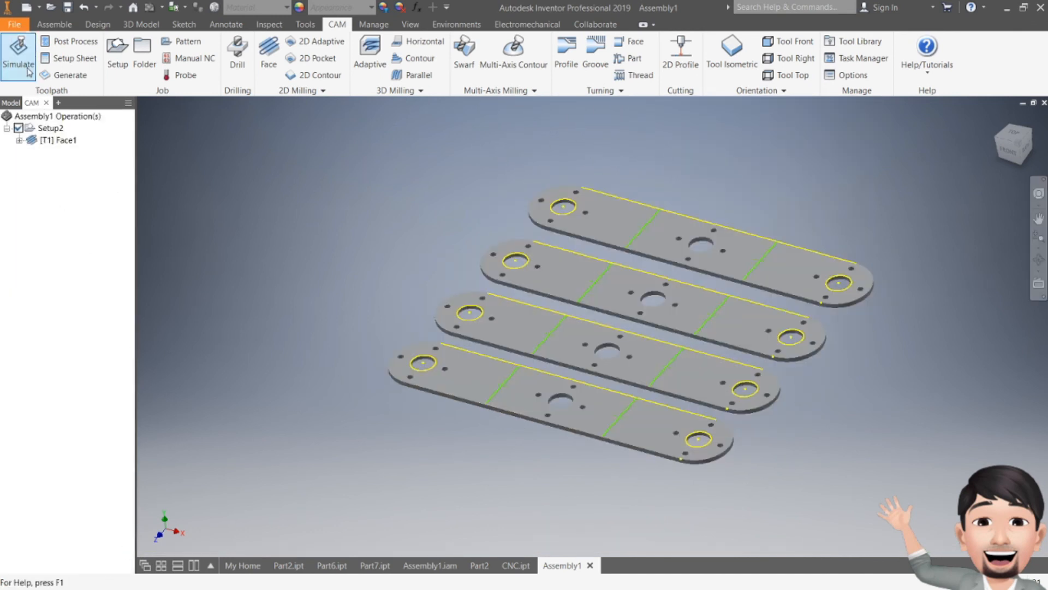
Start post-processing the Face1 operation and filter the post processors to the Haas Automation vendor.
{"action": "left_click", "coordinate": [55, 143]}
{"action": "right_click", "coordinate": [57, 143]}
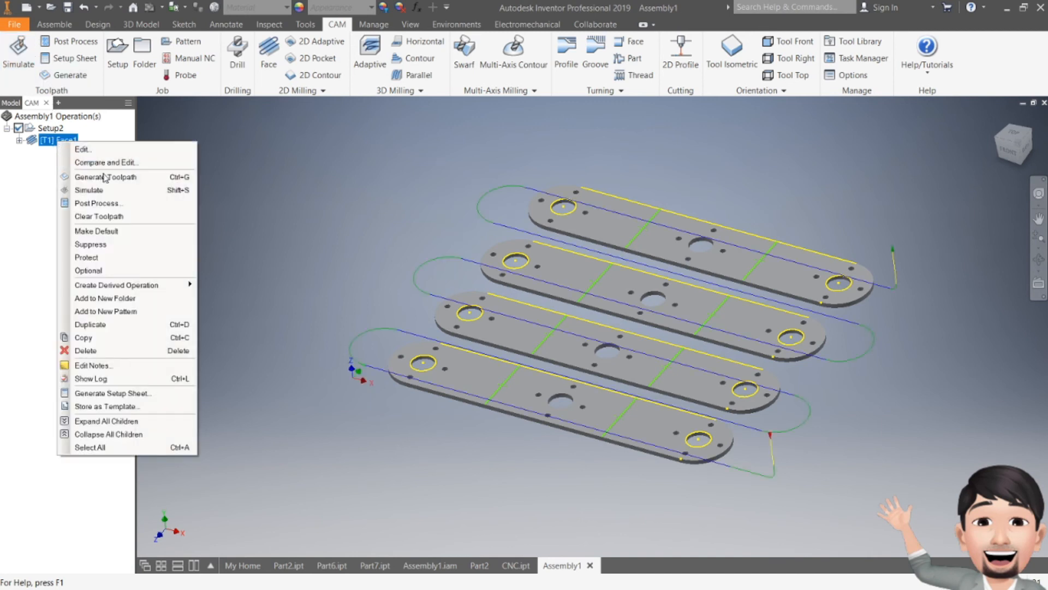
{"action": "left_click", "coordinate": [104, 204]}
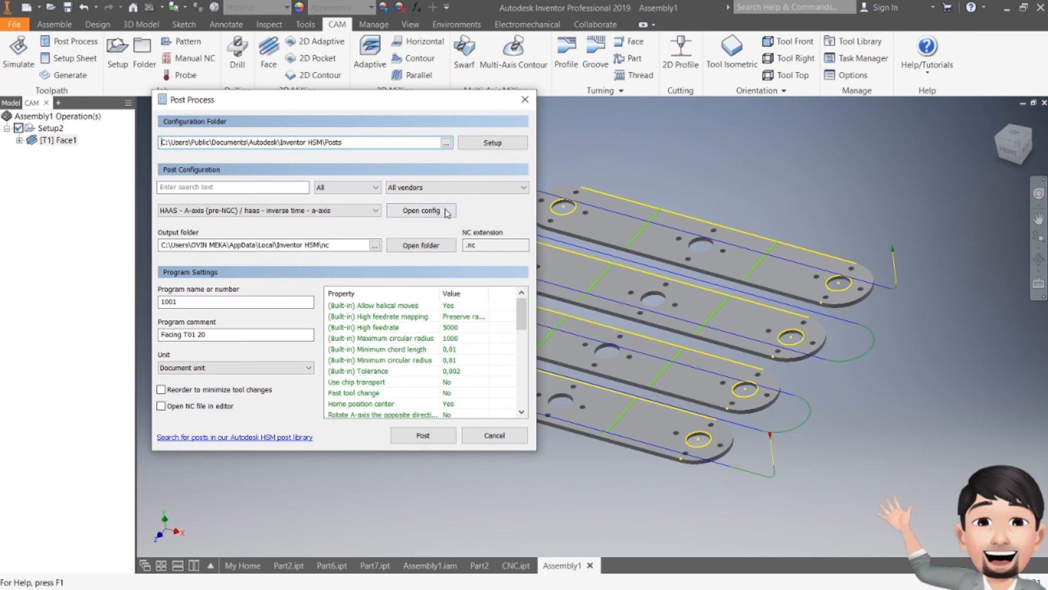
{"action": "left_click", "coordinate": [418, 188]}
{"action": "scroll", "coordinate": [432, 305], "scroll_direction": "down", "scroll_amount": 2}
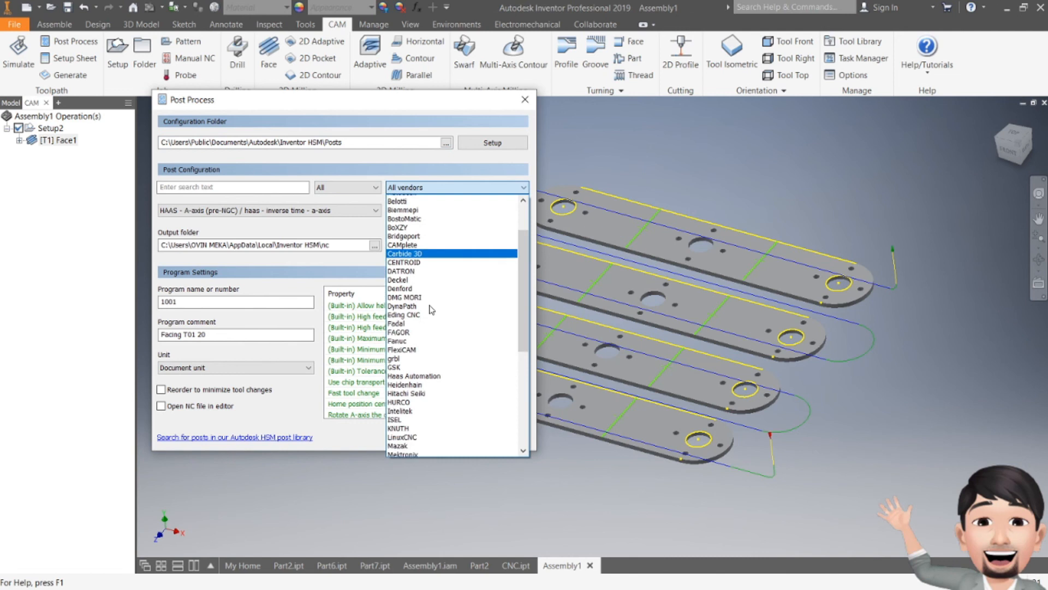
{"action": "scroll", "coordinate": [431, 309], "scroll_direction": "down", "scroll_amount": 3}
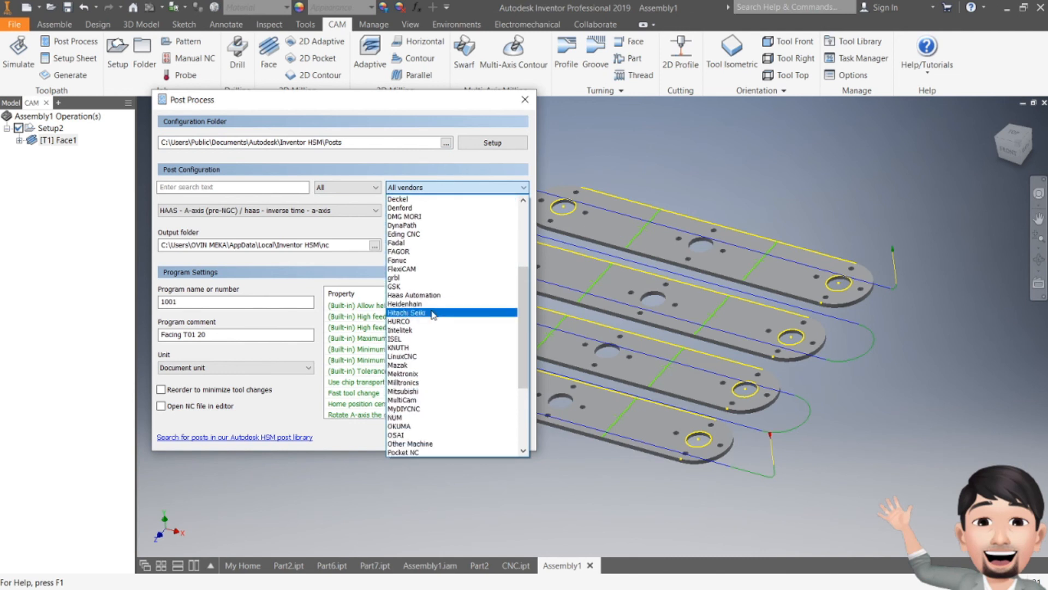
{"action": "scroll", "coordinate": [432, 311], "scroll_direction": "up", "scroll_amount": 5}
{"action": "scroll", "coordinate": [432, 311], "scroll_direction": "down", "scroll_amount": 6}
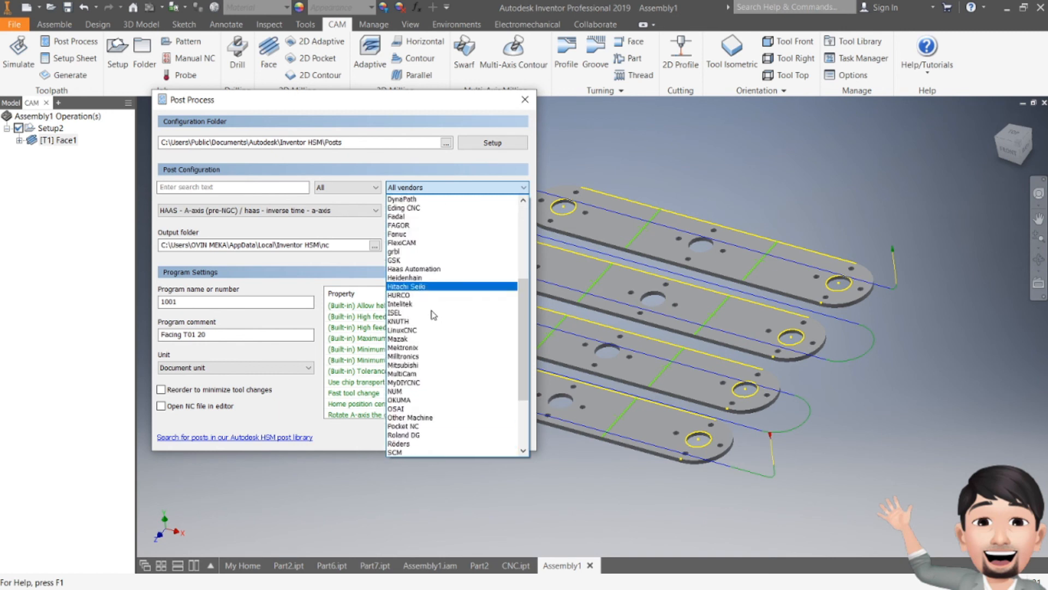
{"action": "left_click", "coordinate": [420, 269]}
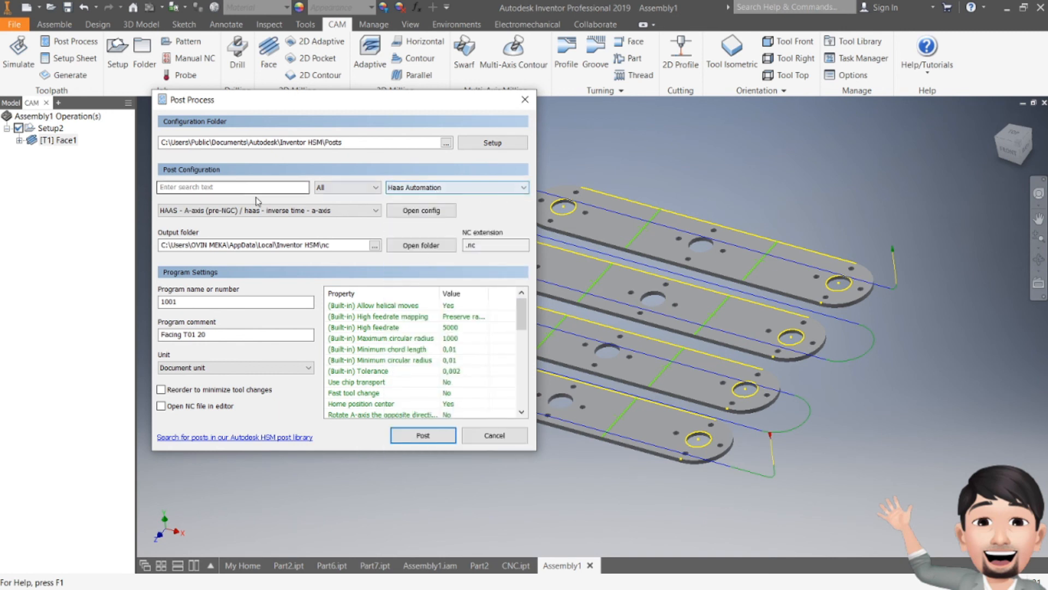
Set the NC program number to 6001 and post the facing program to the Desktop under that name.
{"action": "left_click", "coordinate": [185, 302]}
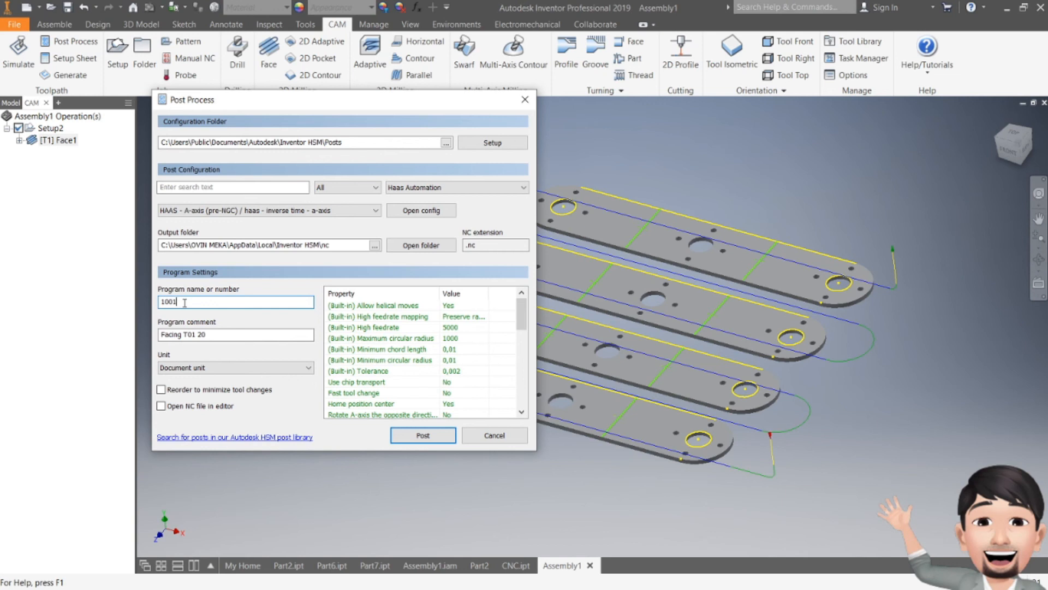
{"action": "left_click_drag", "start_coordinate": [185, 302], "coordinate": [146, 304]}
{"action": "type", "text": "6"}
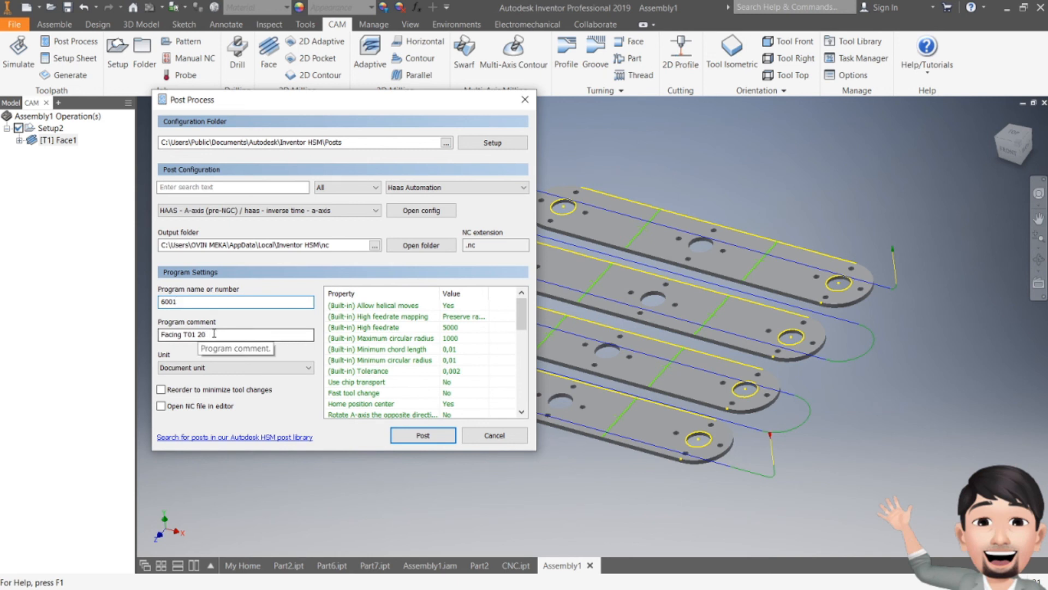
{"action": "left_click", "coordinate": [429, 434]}
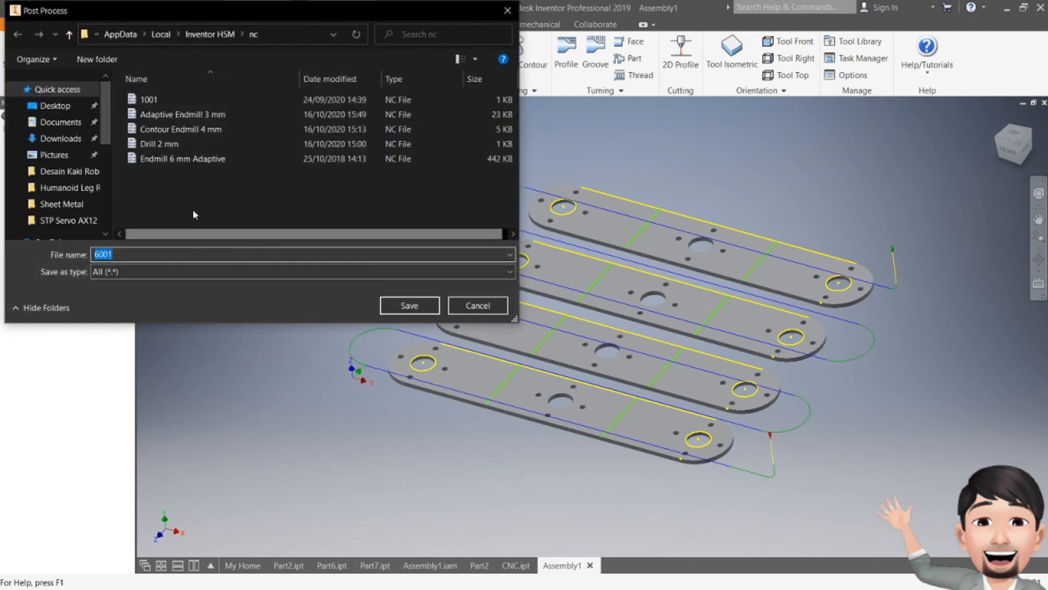
{"action": "left_click", "coordinate": [55, 105]}
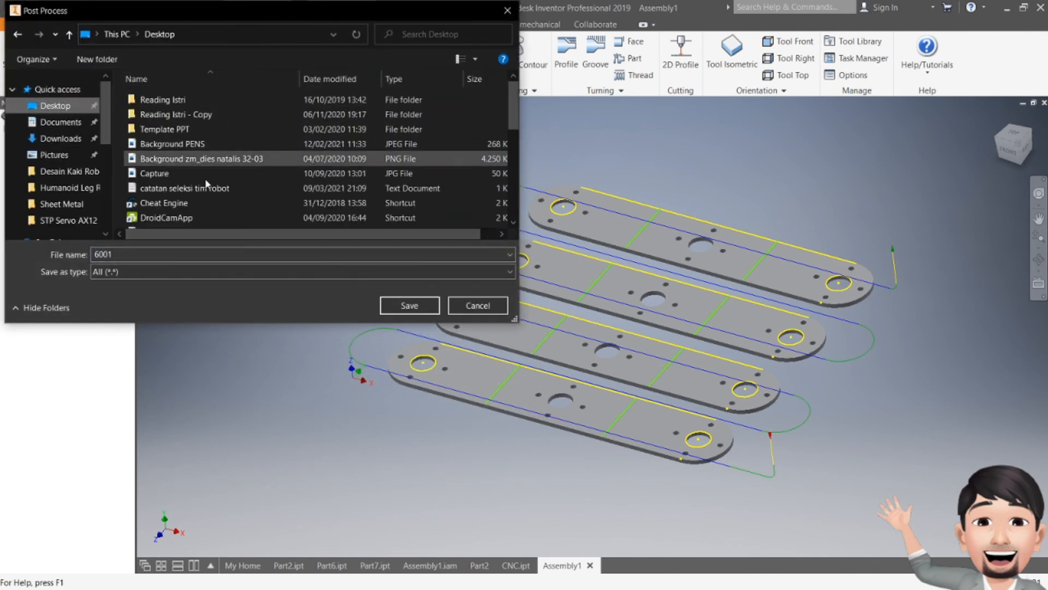
{"action": "left_click", "coordinate": [404, 306]}
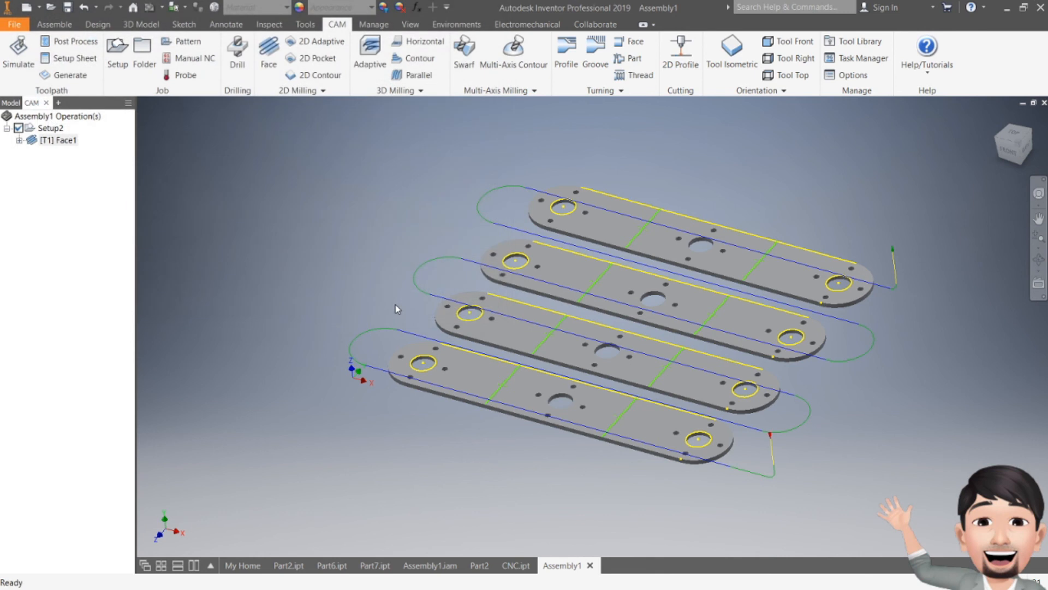
Open the 2D Contour1 operation for editing and reselect its Ø6 mm flat endmill, keeping Flood coolant.
{"action": "middle_click_drag", "start_coordinate": [423, 265], "coordinate": [323, 261]}
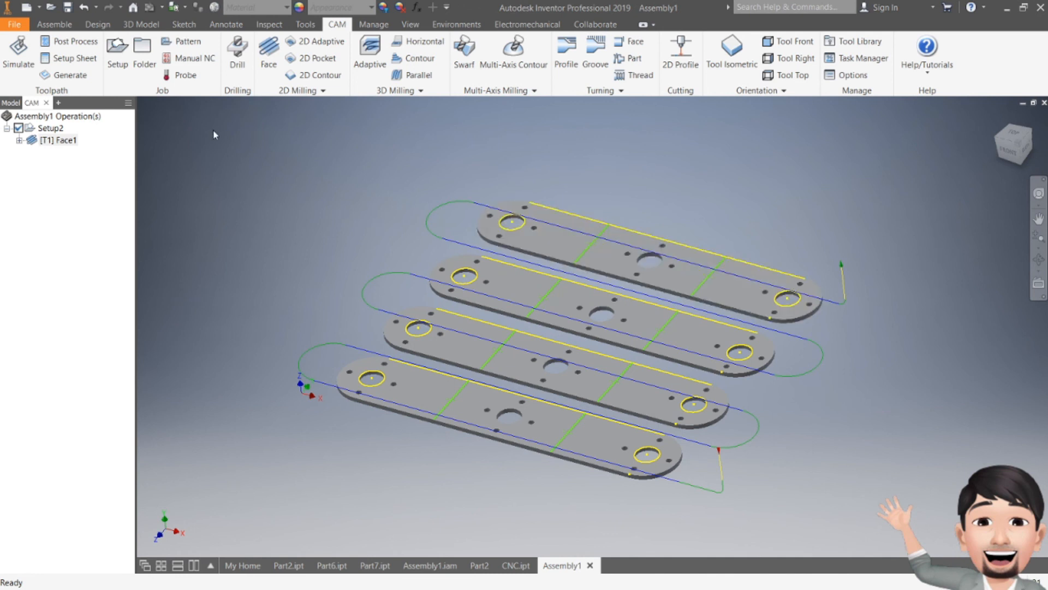
{"action": "left_click", "coordinate": [65, 152]}
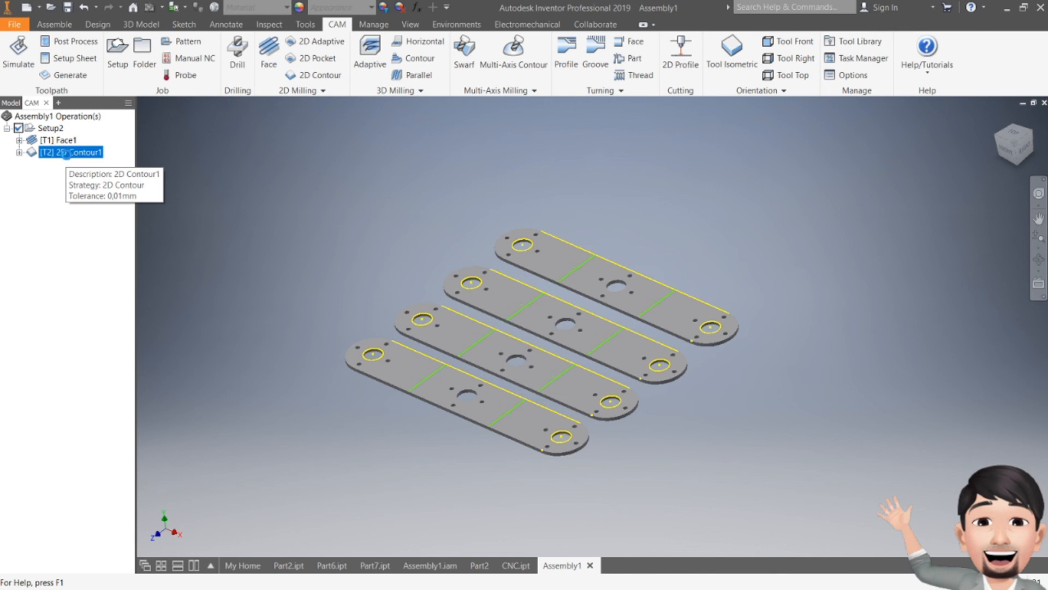
{"action": "double_click", "coordinate": [65, 153]}
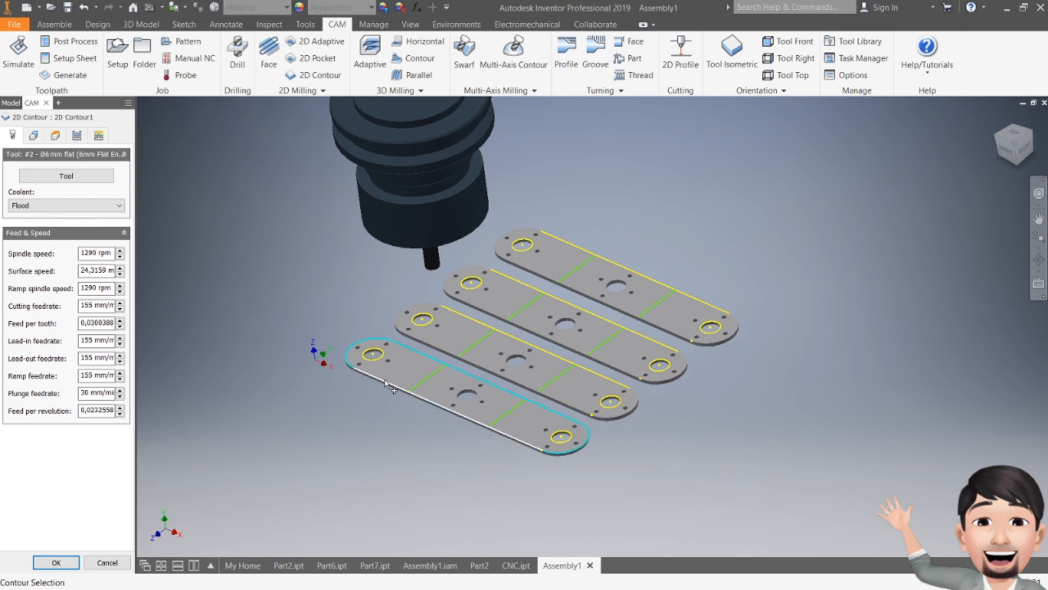
{"action": "left_click", "coordinate": [404, 346]}
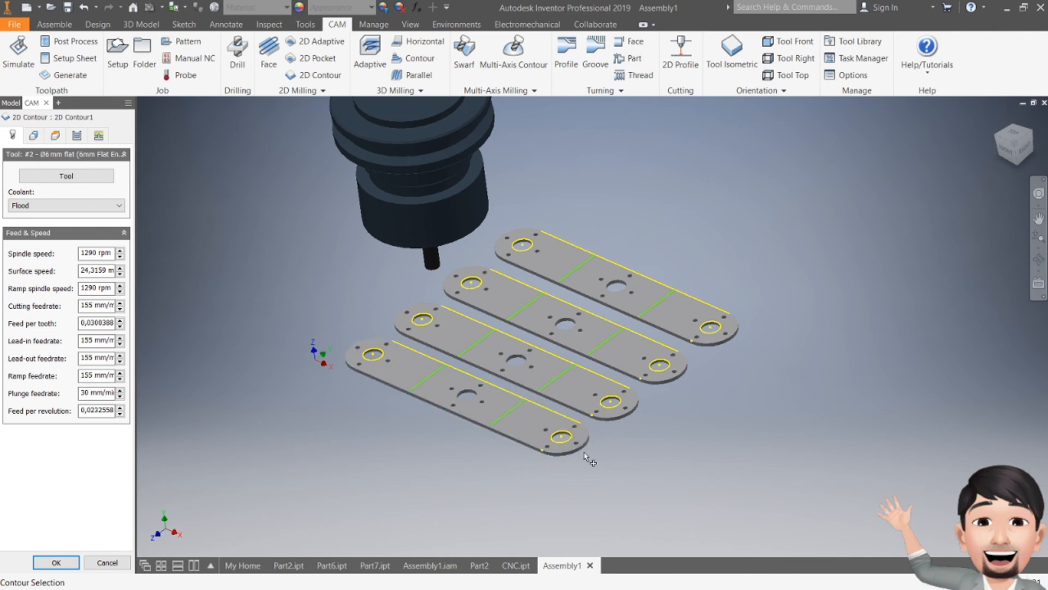
{"action": "left_click", "coordinate": [102, 180]}
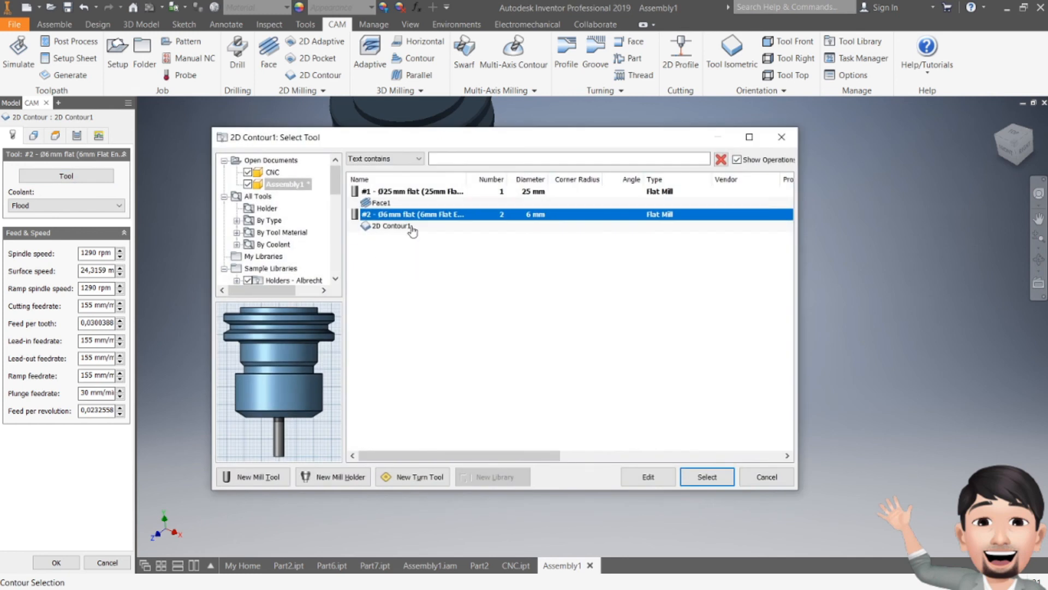
{"action": "double_click", "coordinate": [441, 215]}
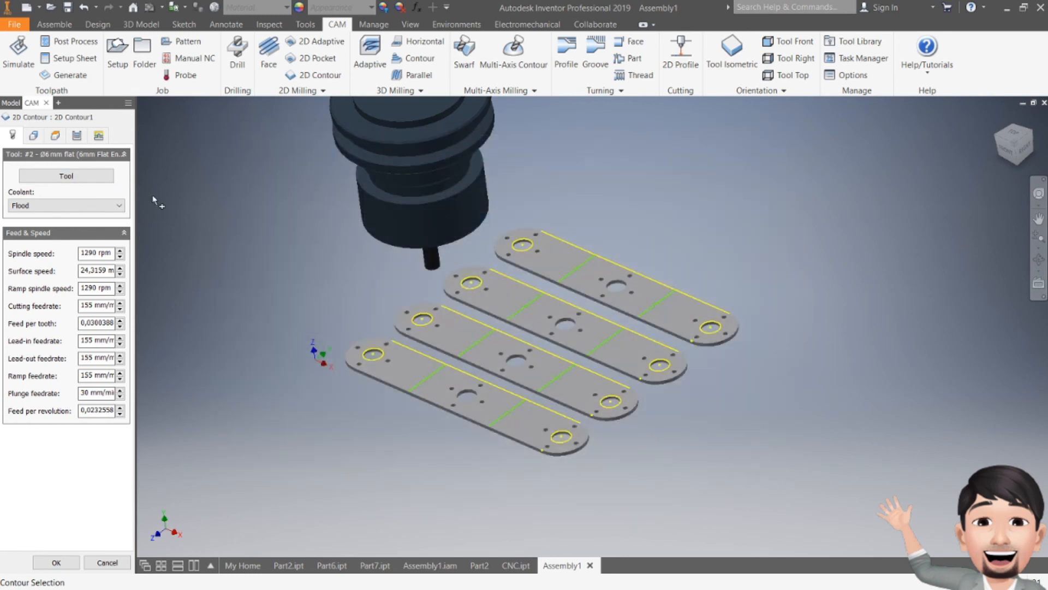
Review the contour's plate outlines and heights, keep the bottom at Stock bottom with a -0,2 mm offset, and accept the operation.
{"action": "left_click", "coordinate": [34, 135]}
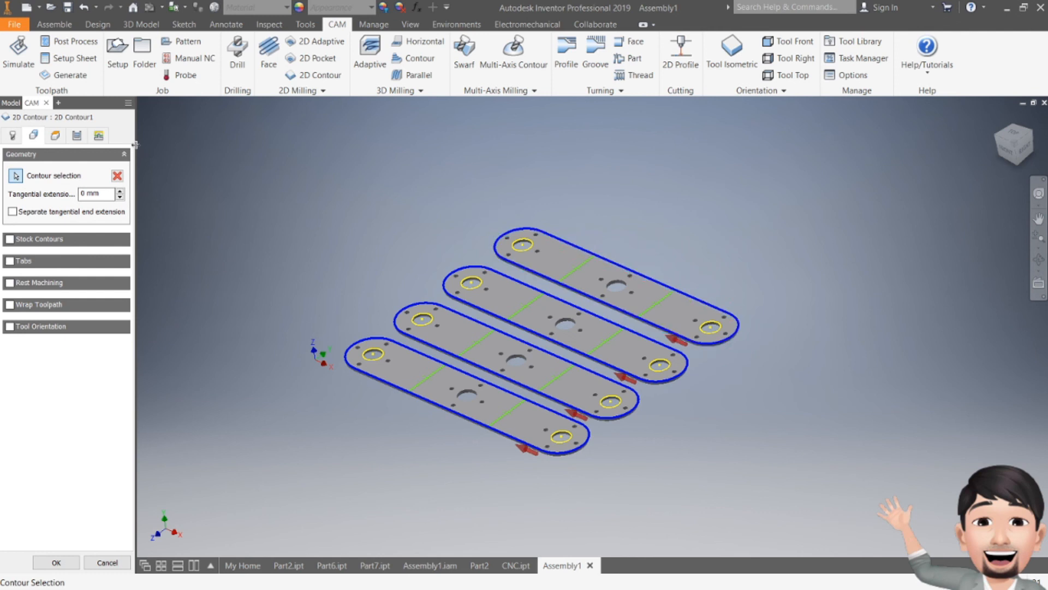
{"action": "left_click", "coordinate": [55, 136]}
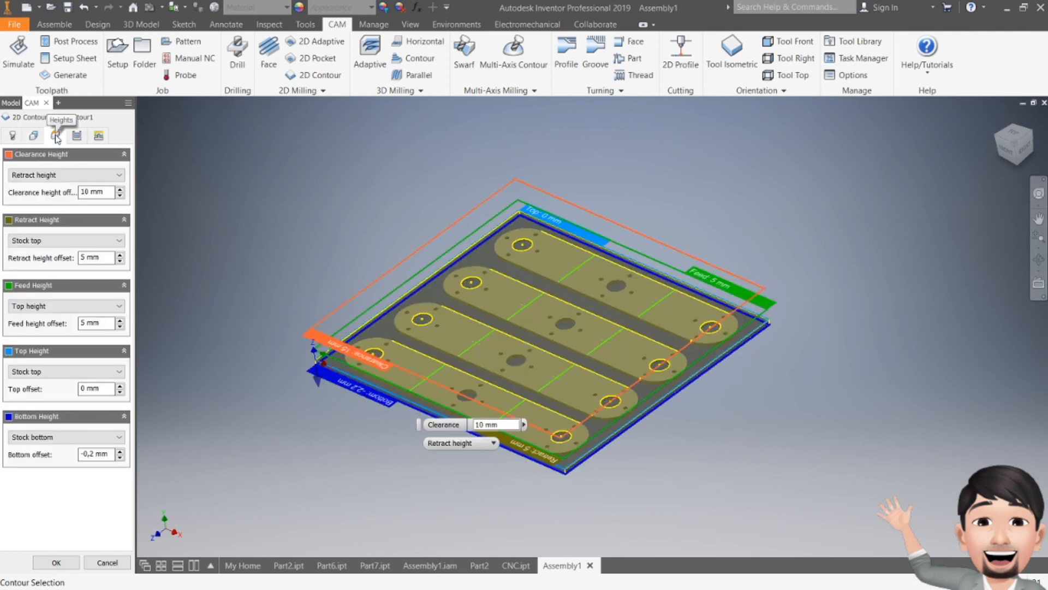
{"action": "left_click", "coordinate": [44, 439]}
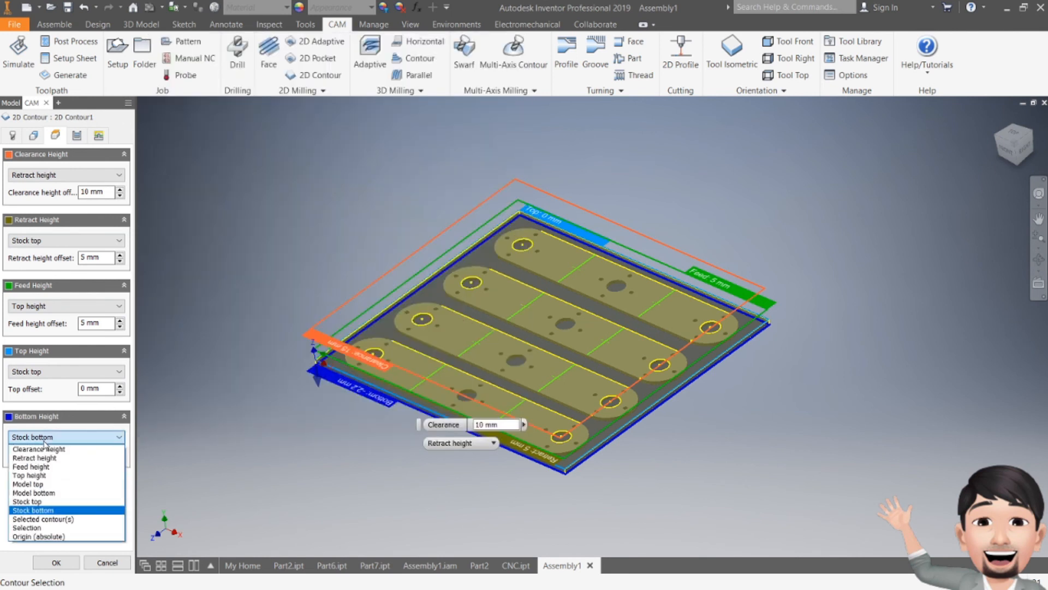
{"action": "left_click", "coordinate": [45, 440]}
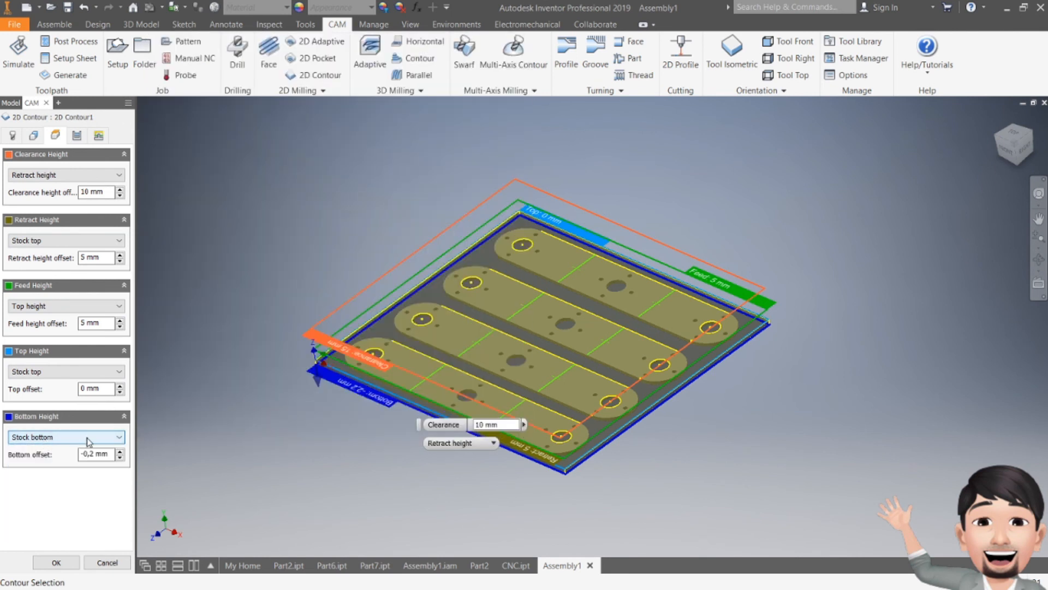
{"action": "left_click", "coordinate": [1005, 149]}
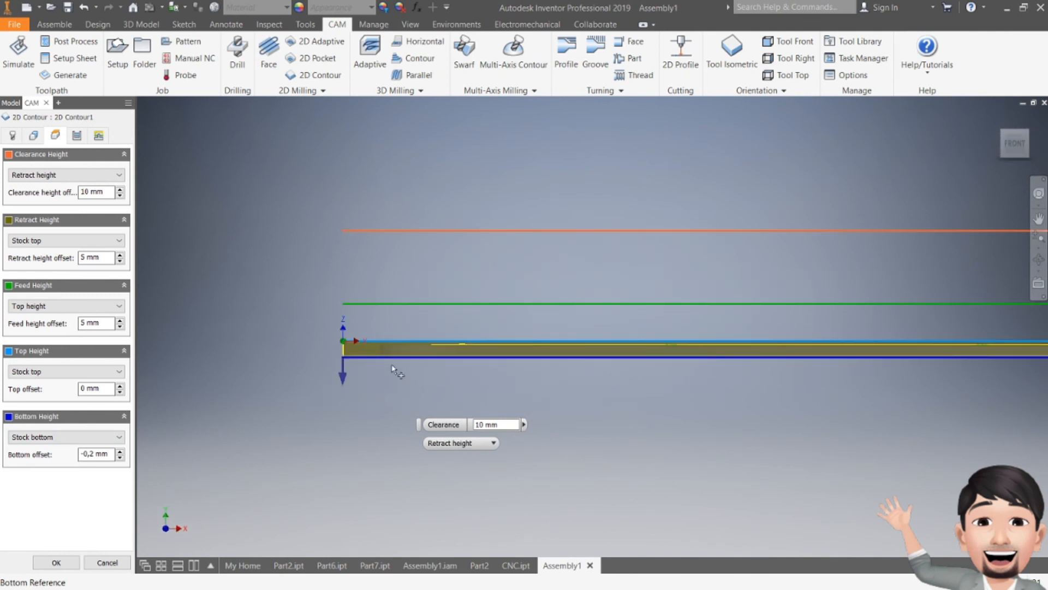
{"action": "scroll", "coordinate": [392, 368], "scroll_direction": "up", "scroll_amount": 2}
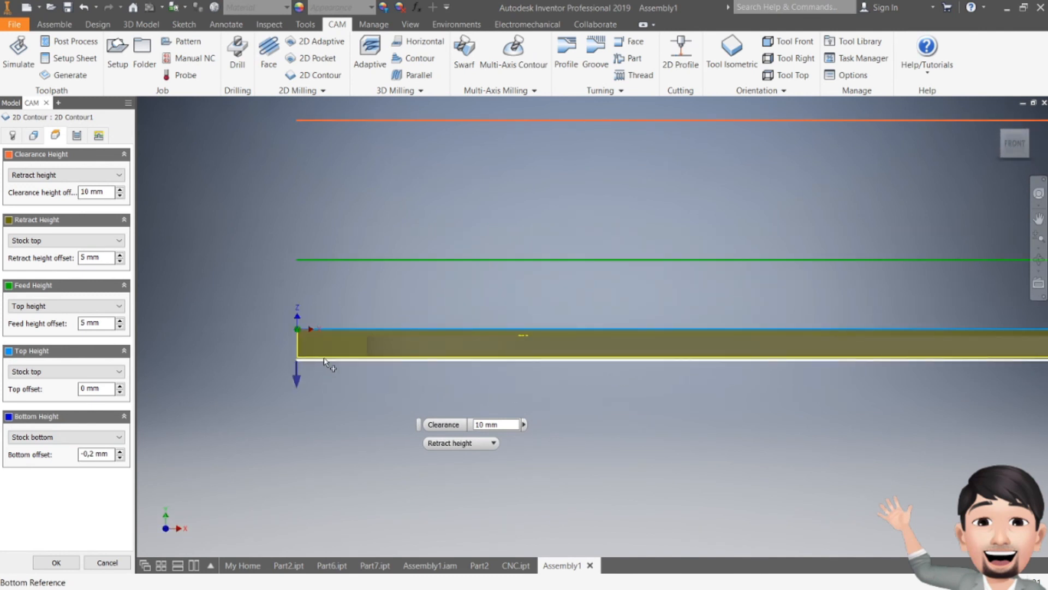
{"action": "left_click", "coordinate": [1021, 139]}
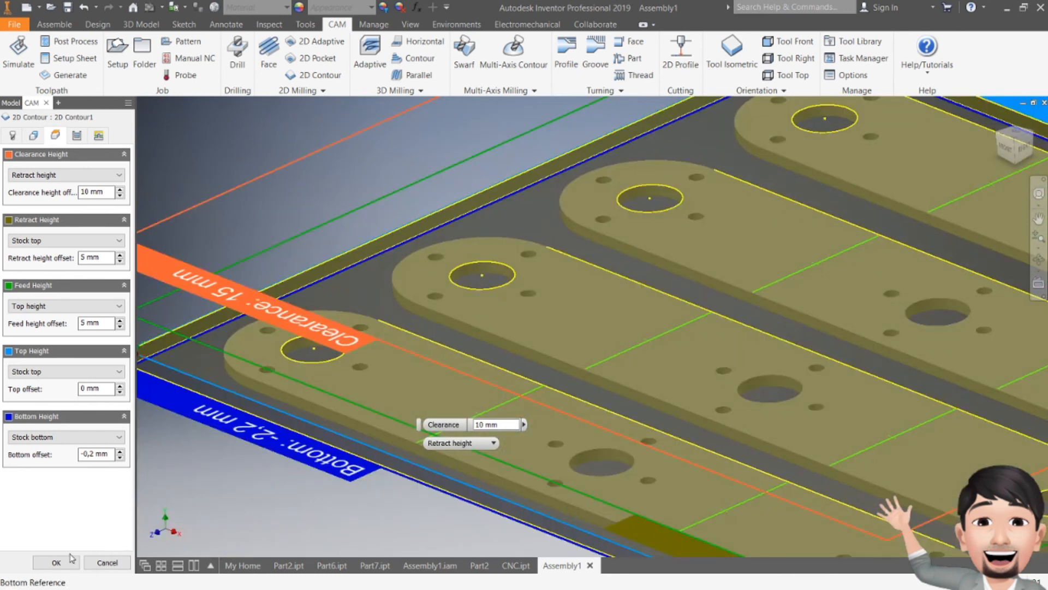
{"action": "left_click", "coordinate": [48, 563]}
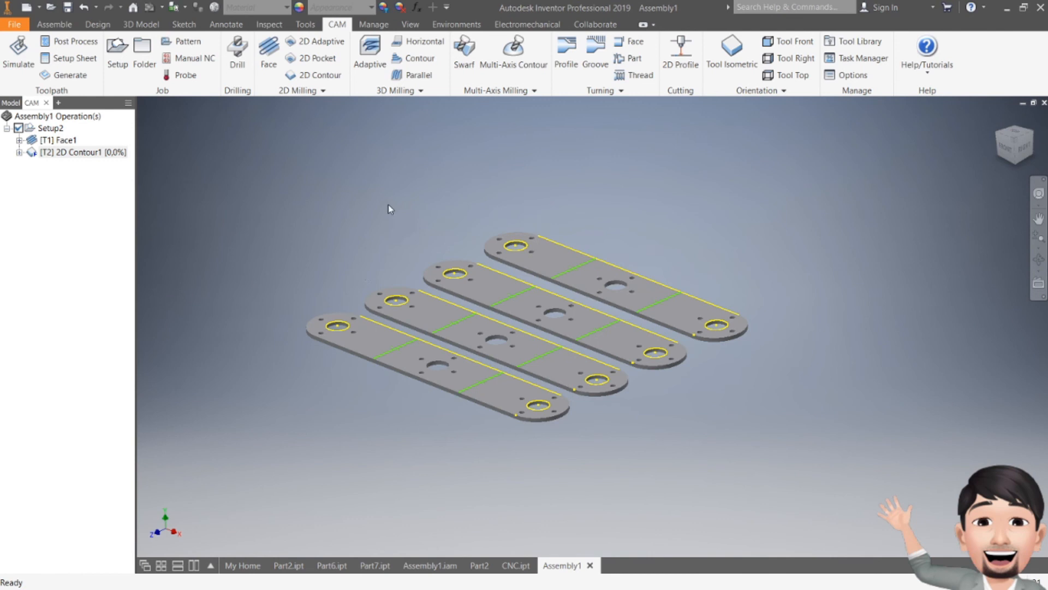
Simulate the 2D contour toolpath cutting out the four plates, inspect the cut stock and close the simulation.
{"action": "left_click", "coordinate": [63, 153]}
{"action": "left_click", "coordinate": [19, 55]}
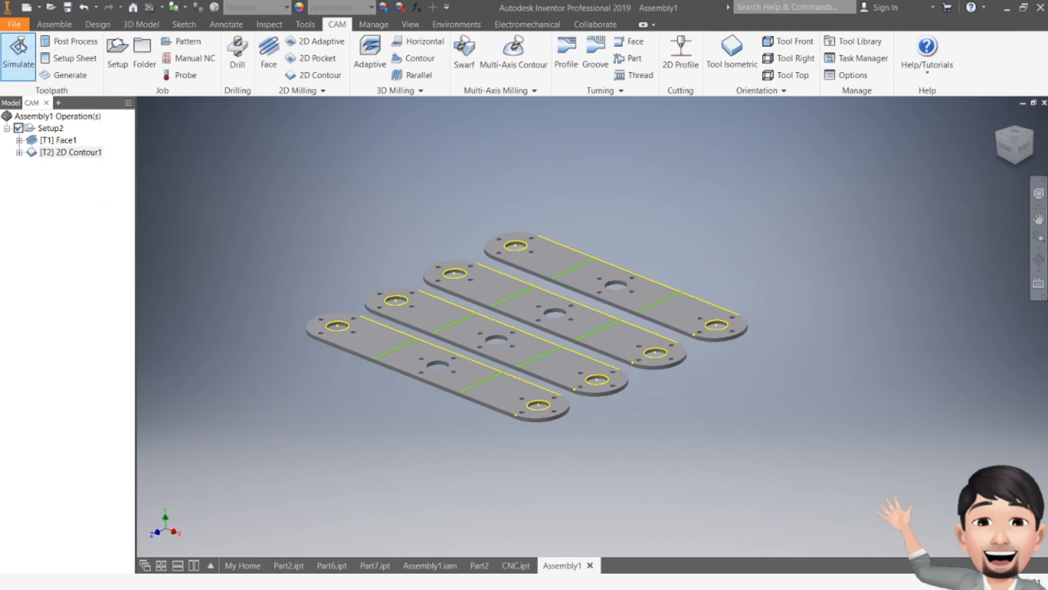
{"action": "left_click", "coordinate": [592, 514]}
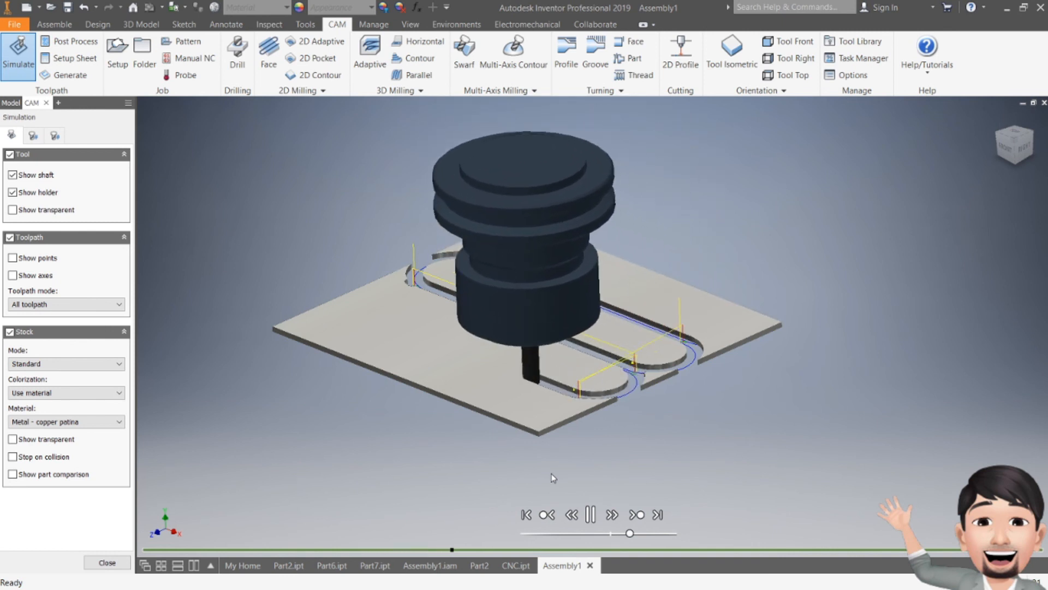
{"action": "left_click", "coordinate": [1012, 139]}
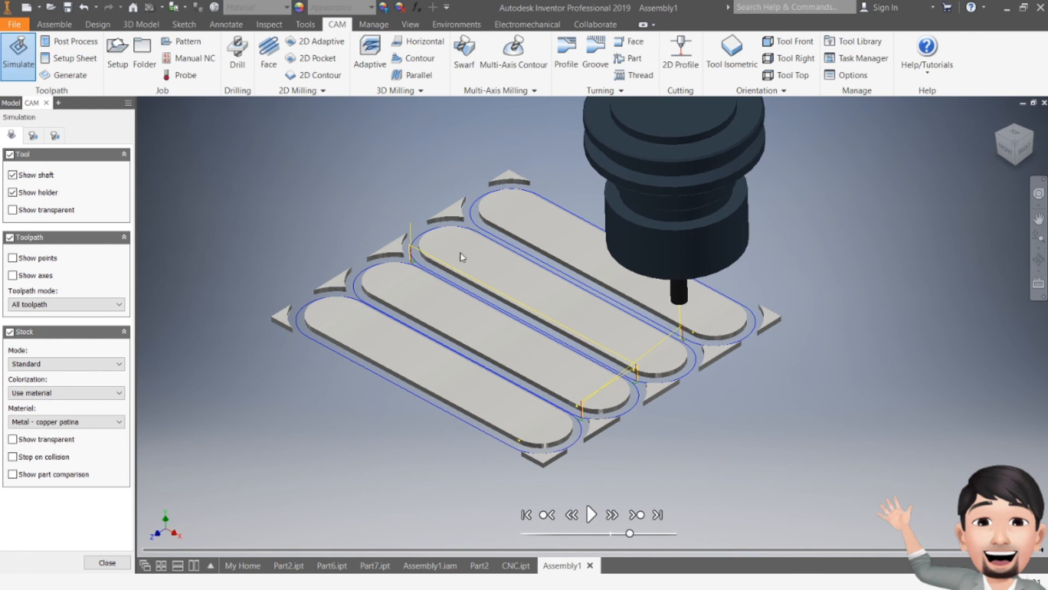
{"action": "left_click", "coordinate": [107, 563]}
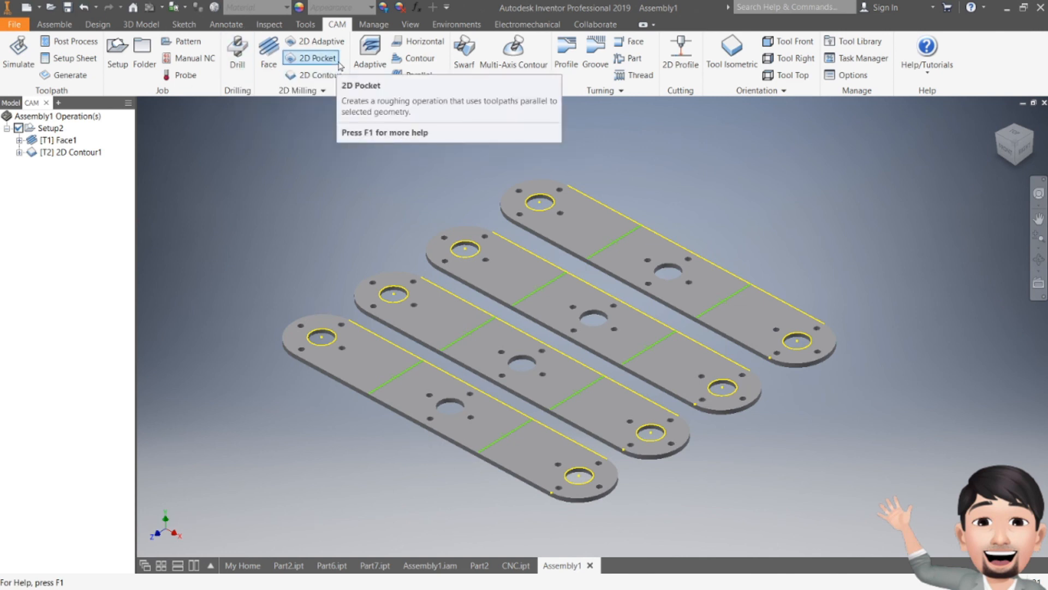
{"action": "left_click", "coordinate": [317, 91]}
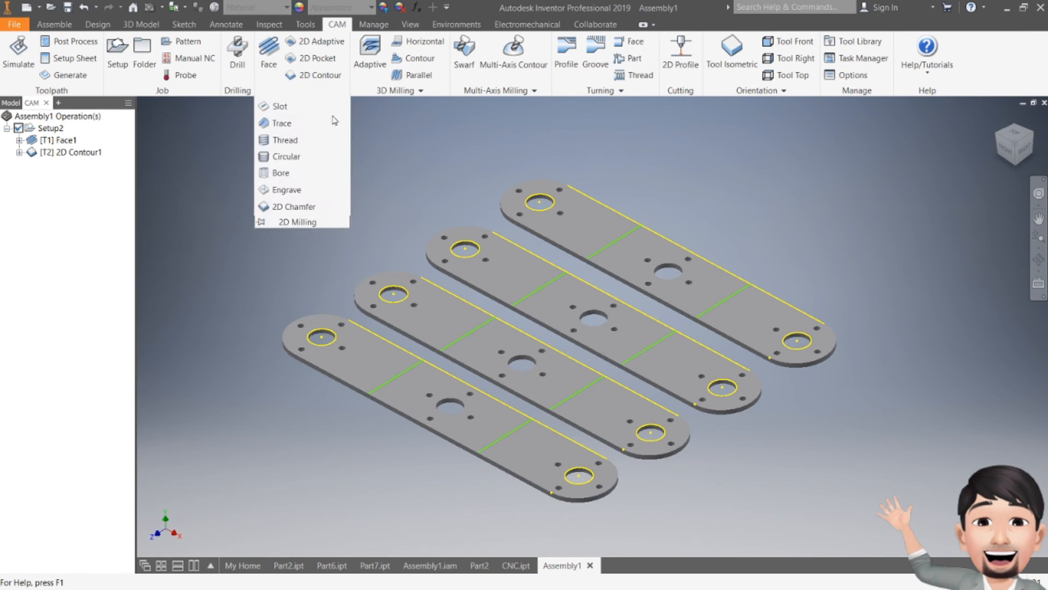
{"action": "left_click", "coordinate": [322, 335]}
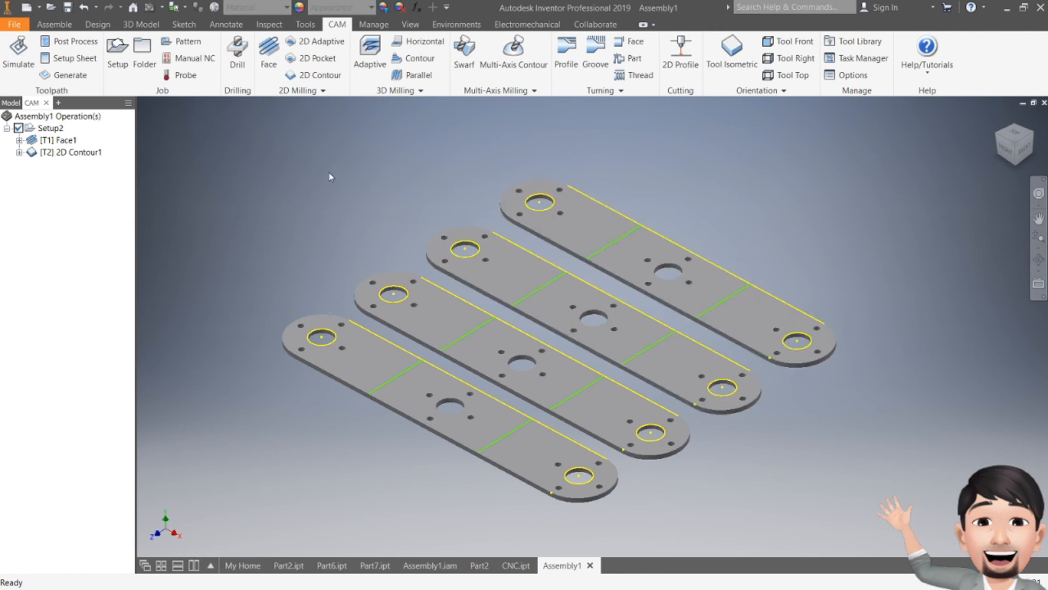
Start post-processing the 2D Contour1 operation with Haas Automation as the post vendor and set the program number to 6002.
{"action": "right_click", "coordinate": [66, 154]}
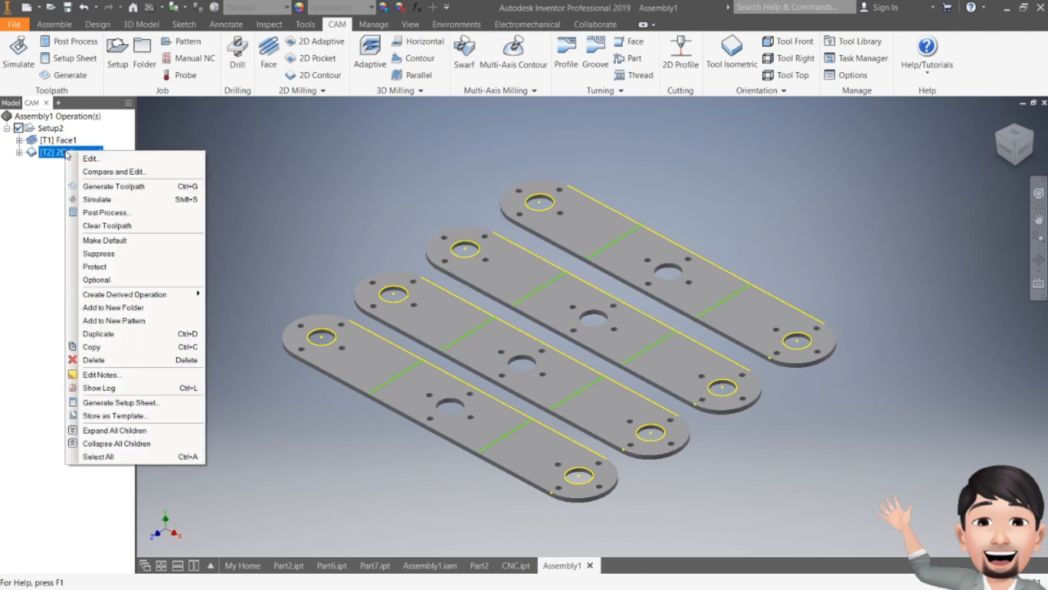
{"action": "left_click", "coordinate": [124, 213]}
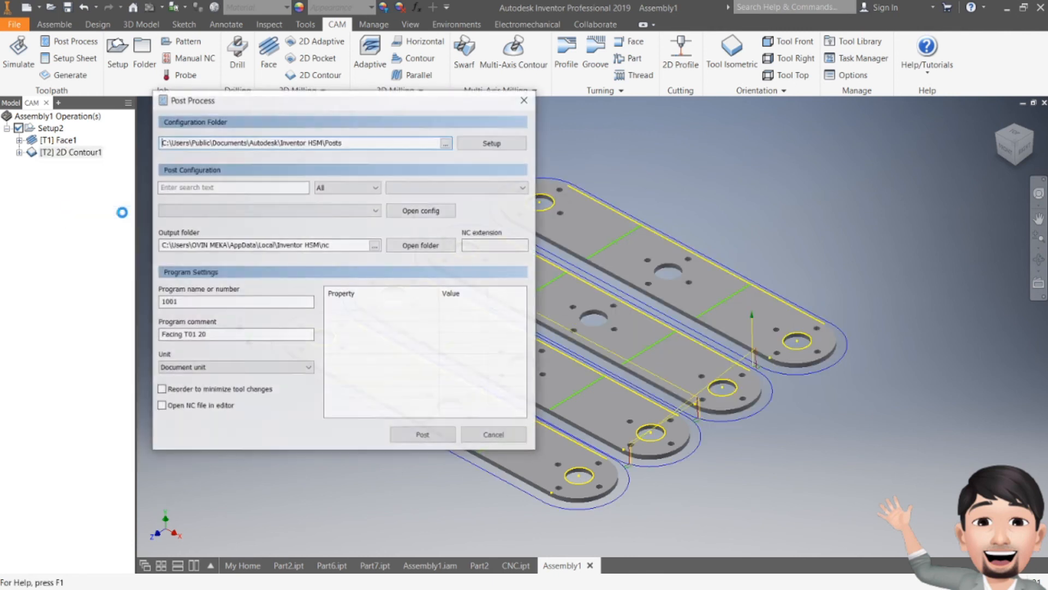
{"action": "left_click", "coordinate": [437, 188]}
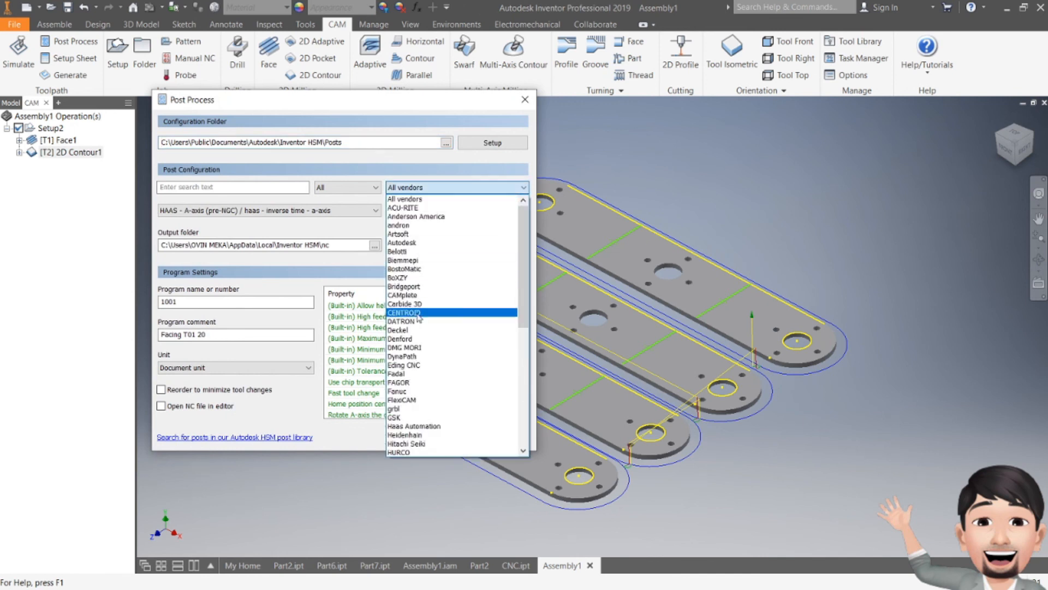
{"action": "left_click", "coordinate": [424, 429]}
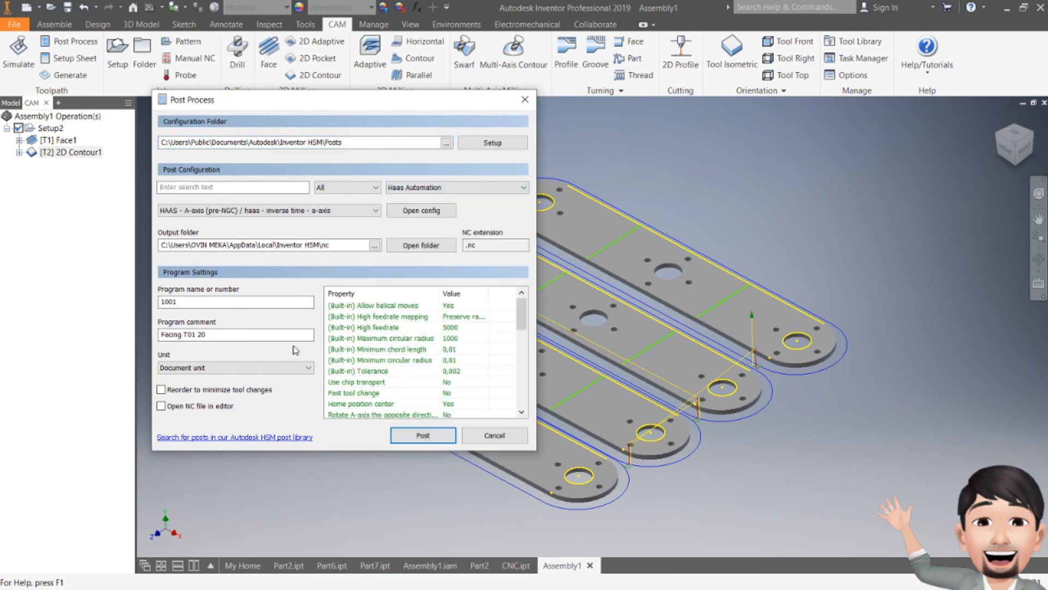
{"action": "left_click_drag", "start_coordinate": [189, 304], "coordinate": [139, 299]}
{"action": "type", "text": "6002"}
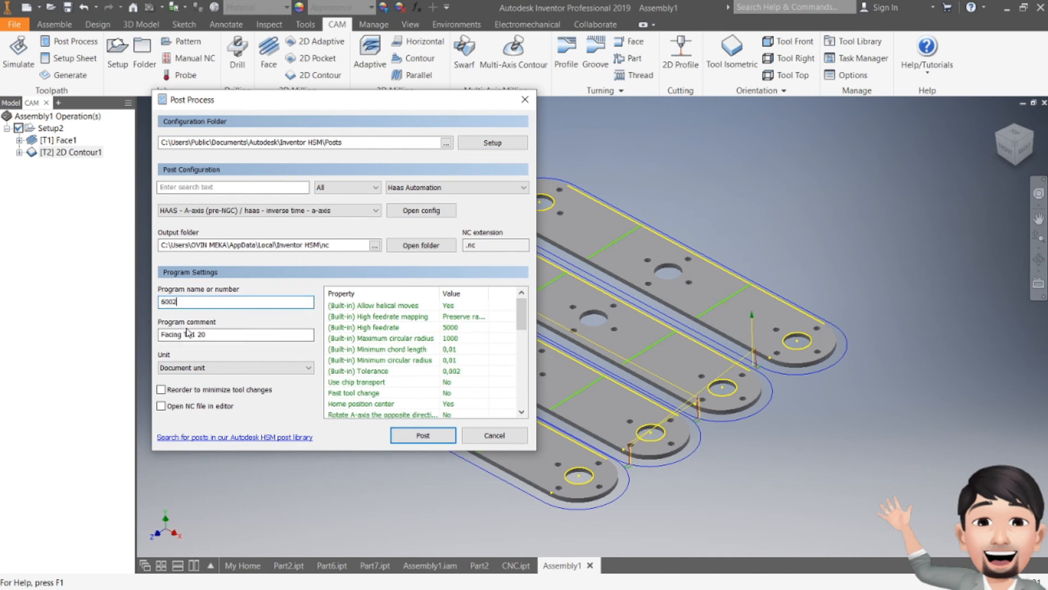
Replace the operation name in the program comment with "Contour" and post the NC program under the file name 6002.
{"action": "left_click_drag", "start_coordinate": [181, 334], "coordinate": [124, 335]}
{"action": "type", "text": "Co"}
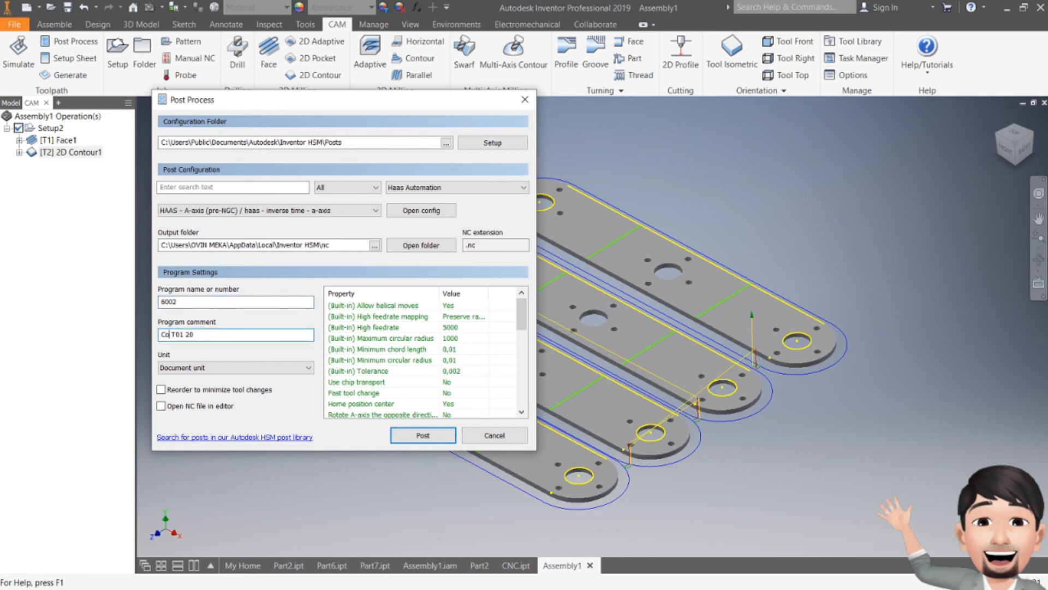
{"action": "type", "text": "ntour"}
{"action": "left_click", "coordinate": [423, 435]}
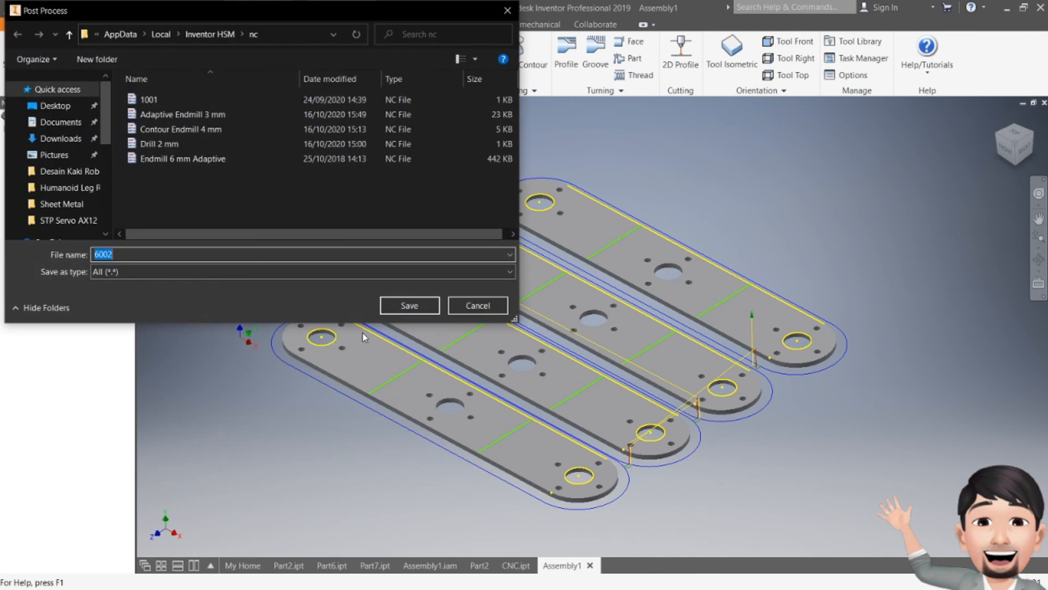
{"action": "left_click", "coordinate": [418, 307]}
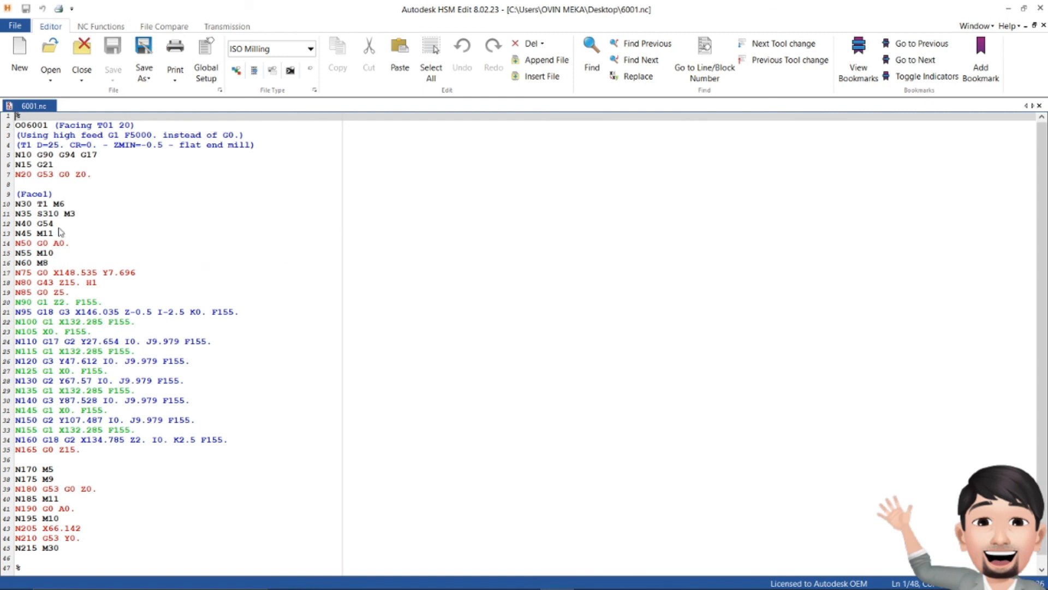
Look through the posted facing code of 6001.nc in HSM Edit, then switch back to the Inventor assembly.
{"action": "scroll", "coordinate": [68, 205], "scroll_direction": "down", "scroll_amount": 1}
{"action": "scroll", "coordinate": [69, 204], "scroll_direction": "up", "scroll_amount": 1}
{"action": "left_click", "coordinate": [490, 586]}
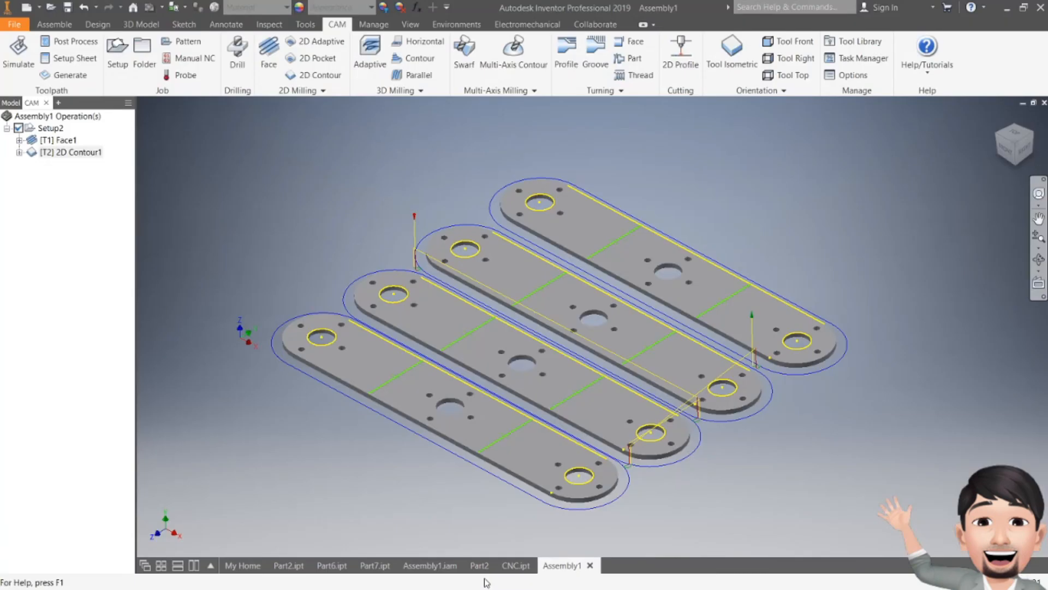